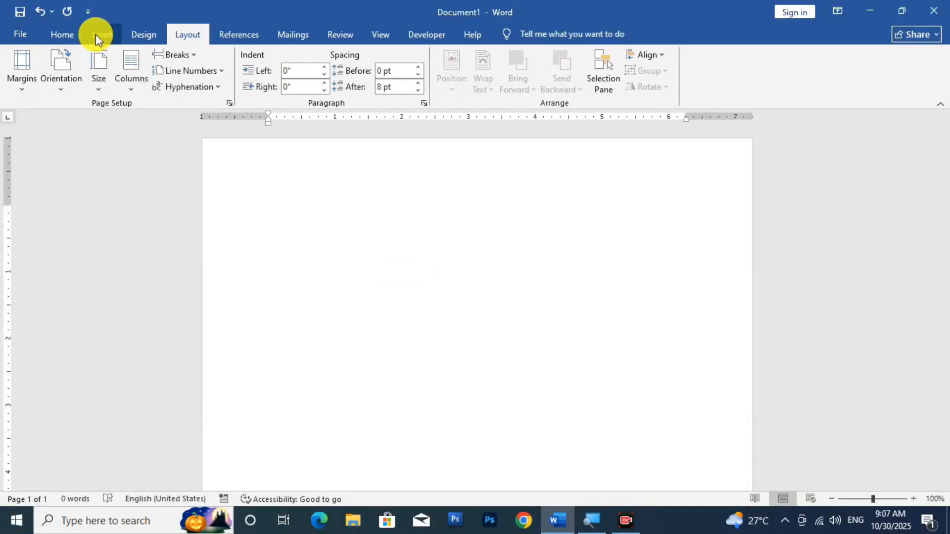
{"action": "scroll", "coordinate": [338, 274], "scroll_direction": "down", "scroll_amount": 6}
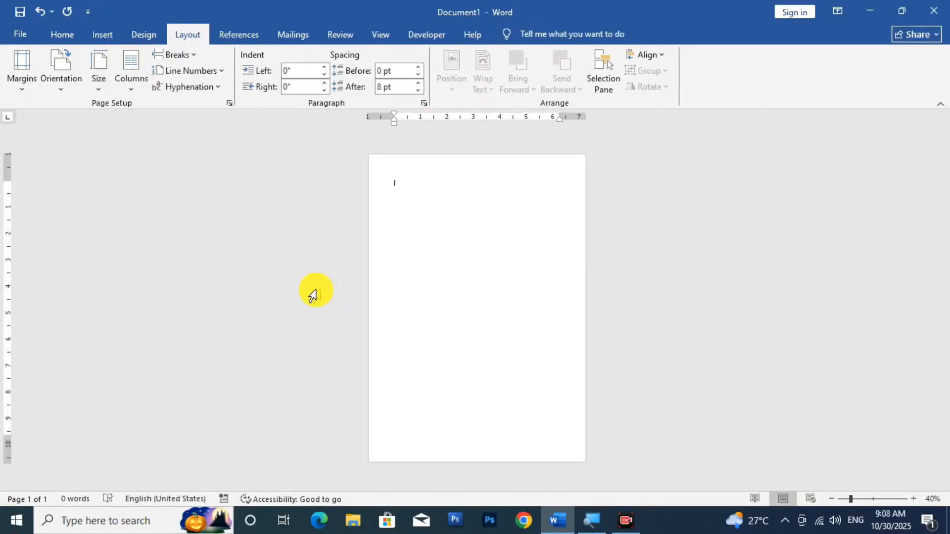
{"action": "left_click", "coordinate": [103, 36]}
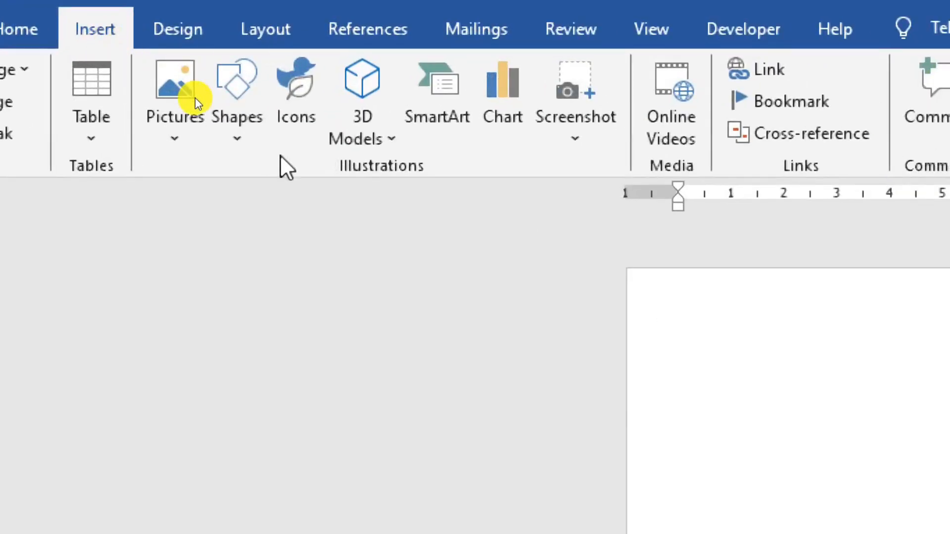
{"action": "left_click", "coordinate": [252, 142]}
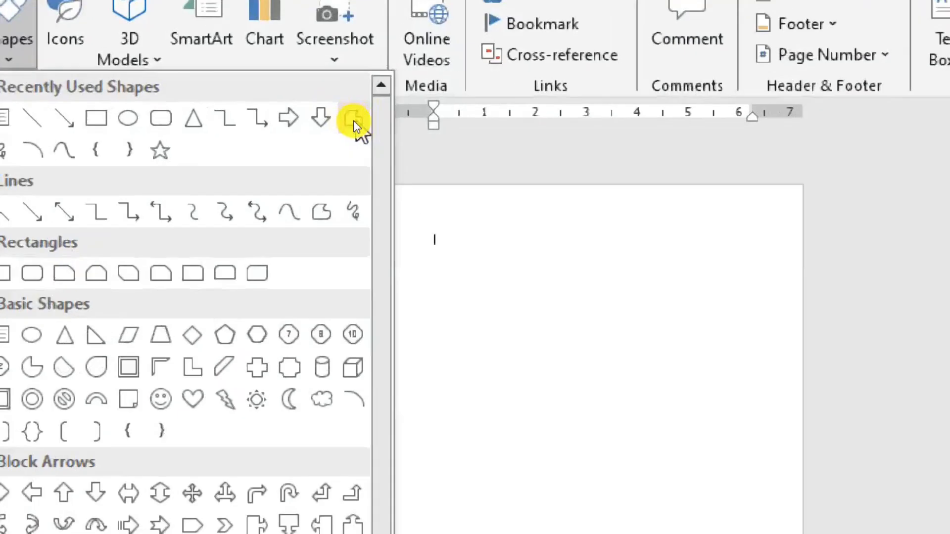
{"action": "left_click", "coordinate": [354, 121]}
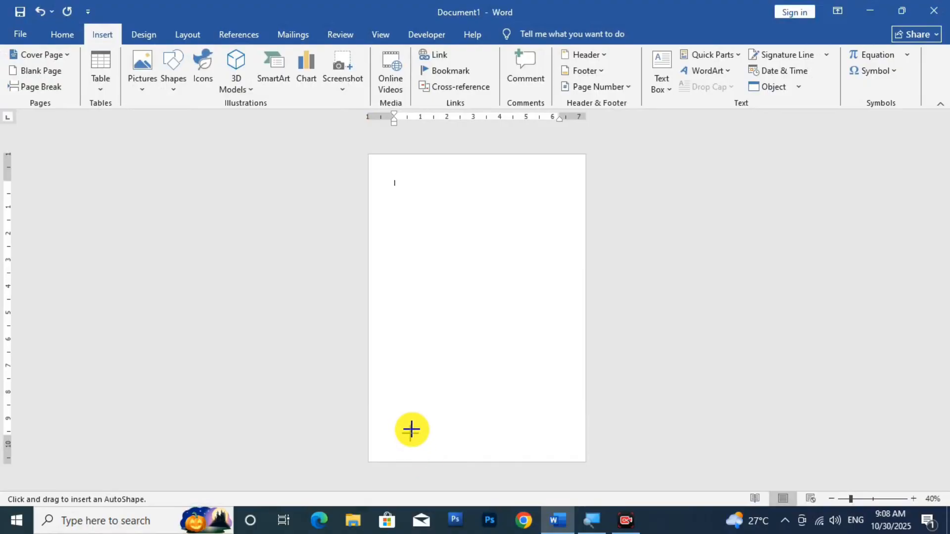
{"action": "key", "text": "Escape"}
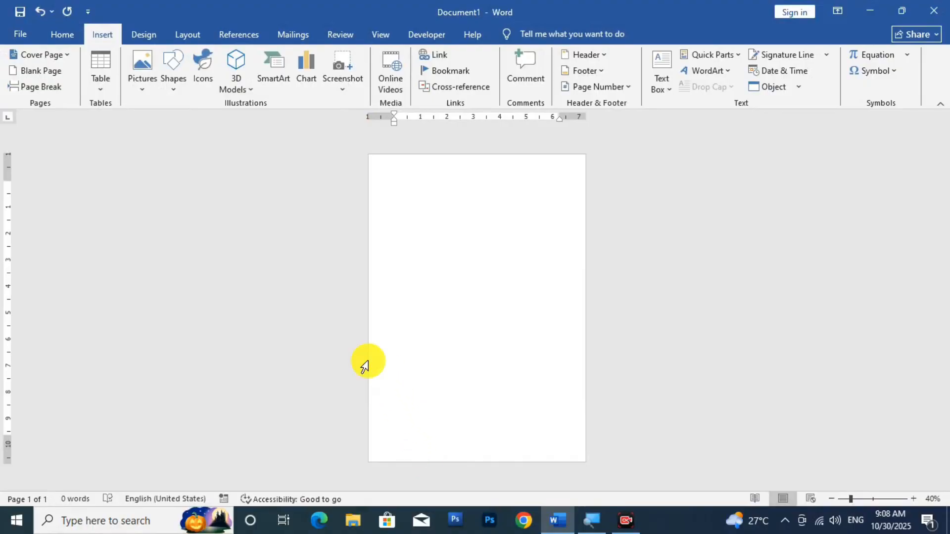
Step: Draw a closed four-corner freeform about 8.13" by 4.21" from the page's upper-left corner, pointed on its right side, and remove its outline
{"action": "left_click", "coordinate": [166, 85]}
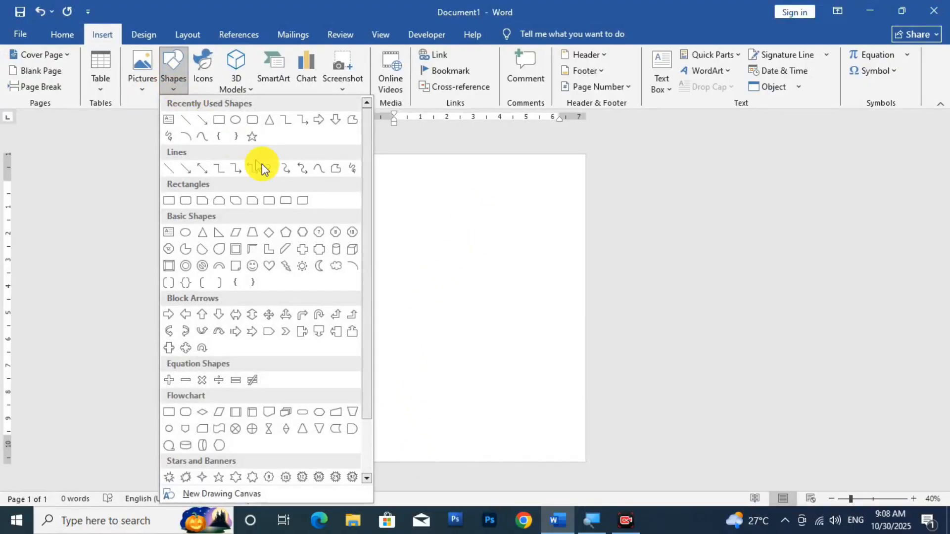
{"action": "left_click", "coordinate": [355, 120]}
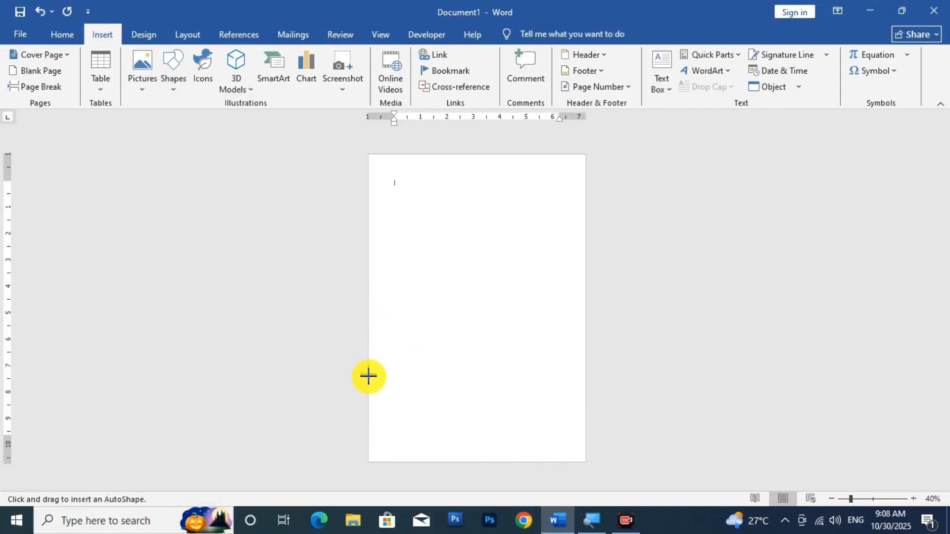
{"action": "left_click_drag", "start_coordinate": [369, 368], "coordinate": [478, 240]}
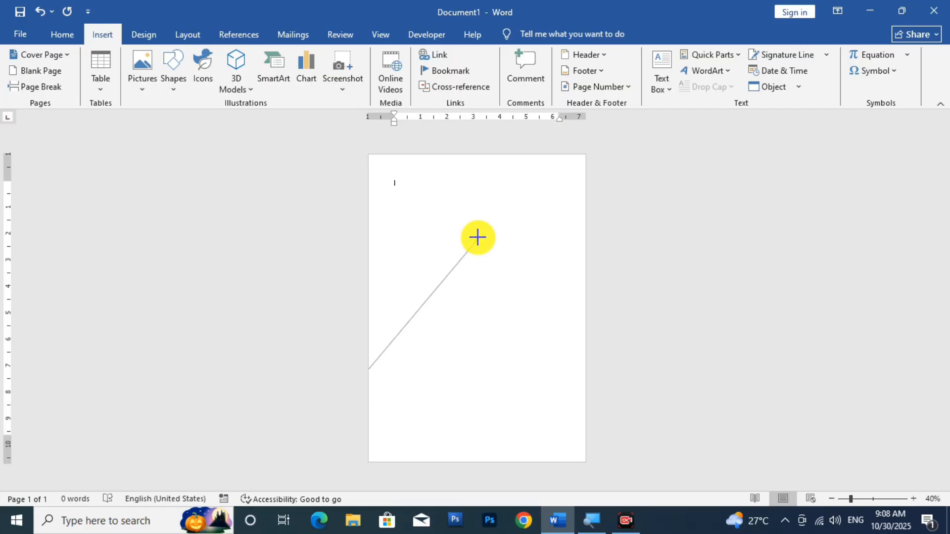
{"action": "left_click", "coordinate": [478, 236]}
{"action": "left_click", "coordinate": [415, 154]}
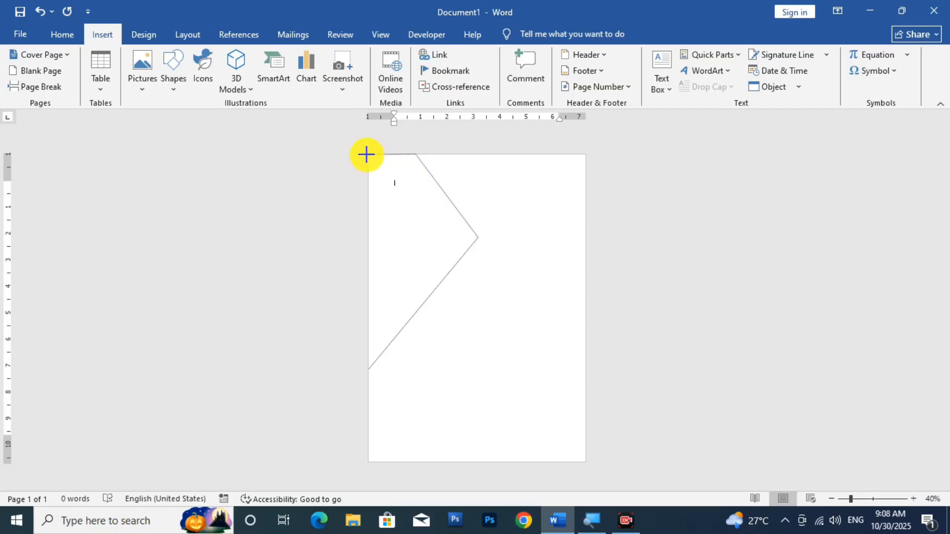
{"action": "left_click", "coordinate": [367, 155]}
{"action": "left_click", "coordinate": [367, 368]}
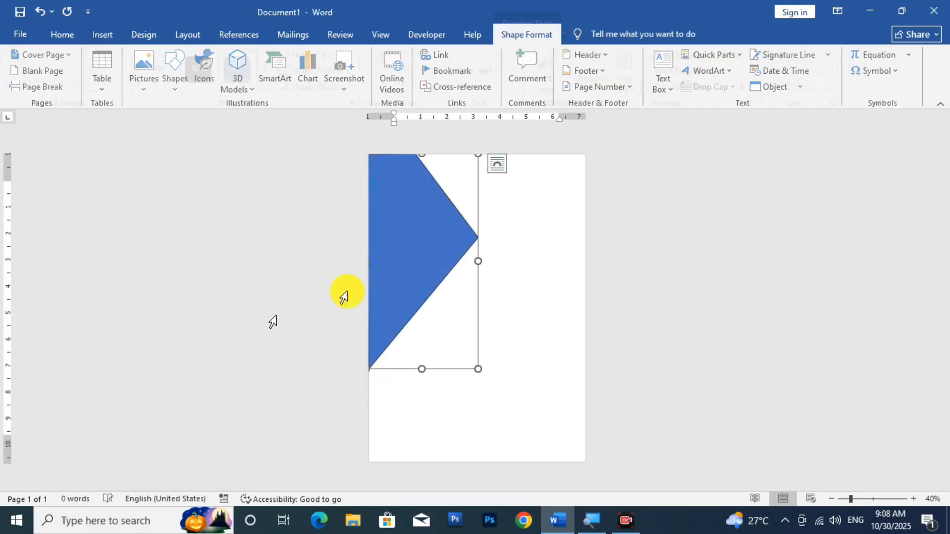
{"action": "left_click", "coordinate": [321, 70]}
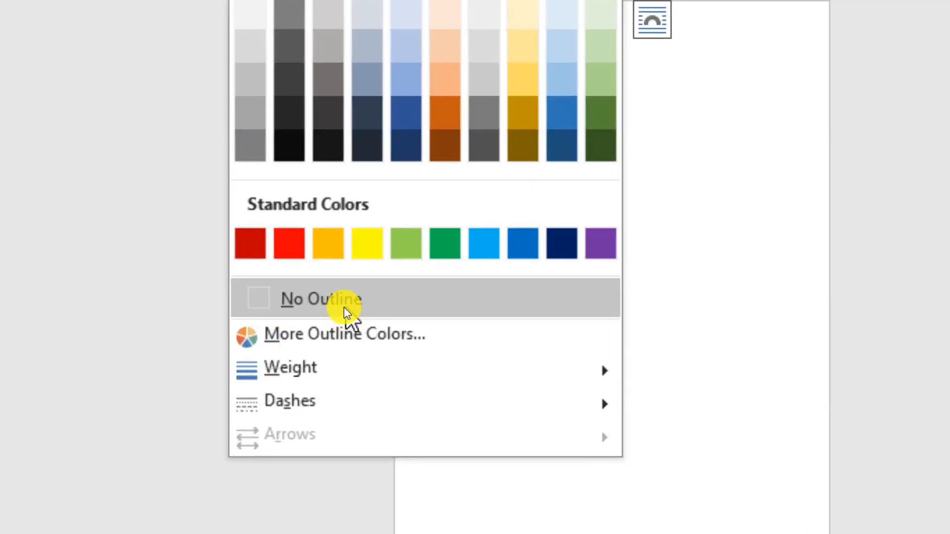
{"action": "left_click", "coordinate": [342, 307]}
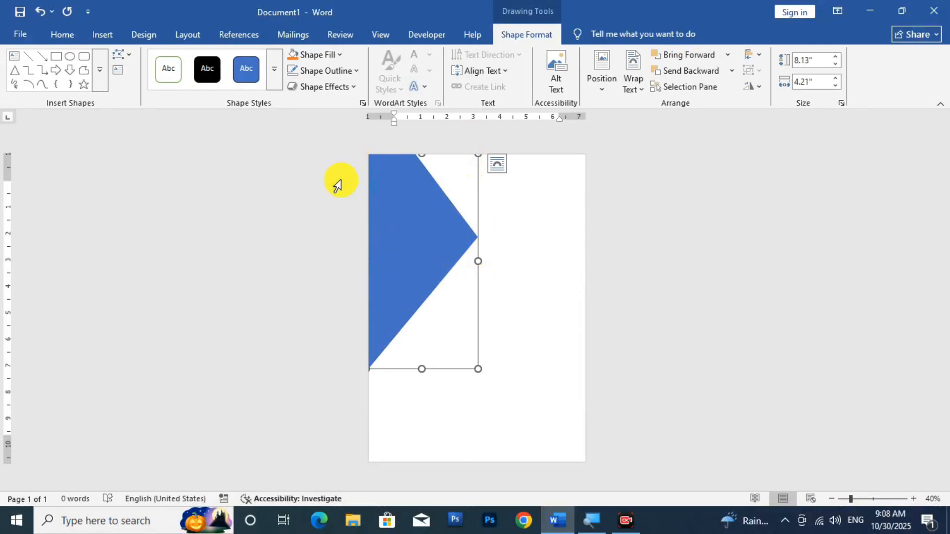
Step: Edit the freeform's points to bend its straight lower-right edge into an outward-bulging curve
{"action": "left_click", "coordinate": [116, 56]}
{"action": "left_click", "coordinate": [128, 93]}
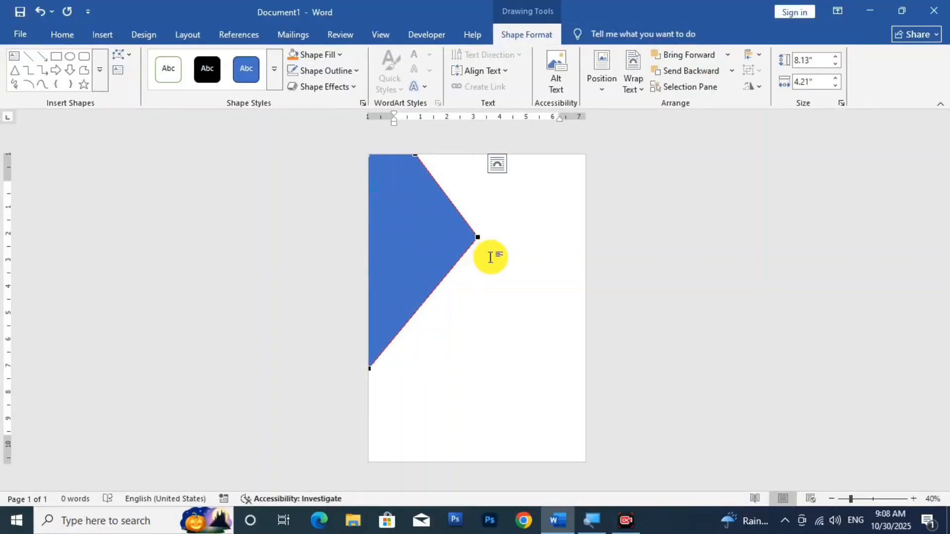
{"action": "left_click", "coordinate": [478, 238]}
{"action": "left_click_drag", "start_coordinate": [440, 285], "coordinate": [476, 328]}
{"action": "left_click", "coordinate": [370, 369]}
{"action": "left_click_drag", "start_coordinate": [405, 325], "coordinate": [431, 363]}
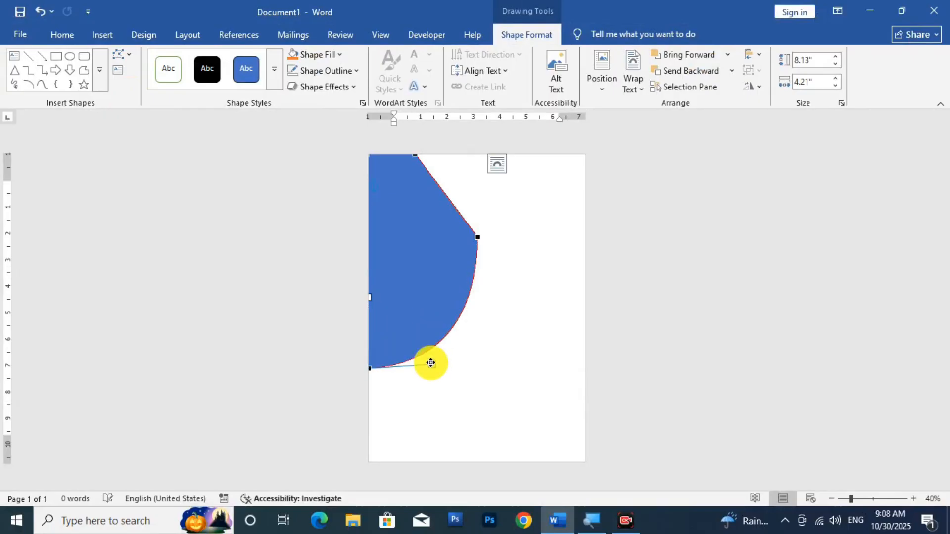
Step: Bend the freeform's upper-right edge into a deep inward curve that sweeps up slightly into the right tip
{"action": "left_click", "coordinate": [413, 157]}
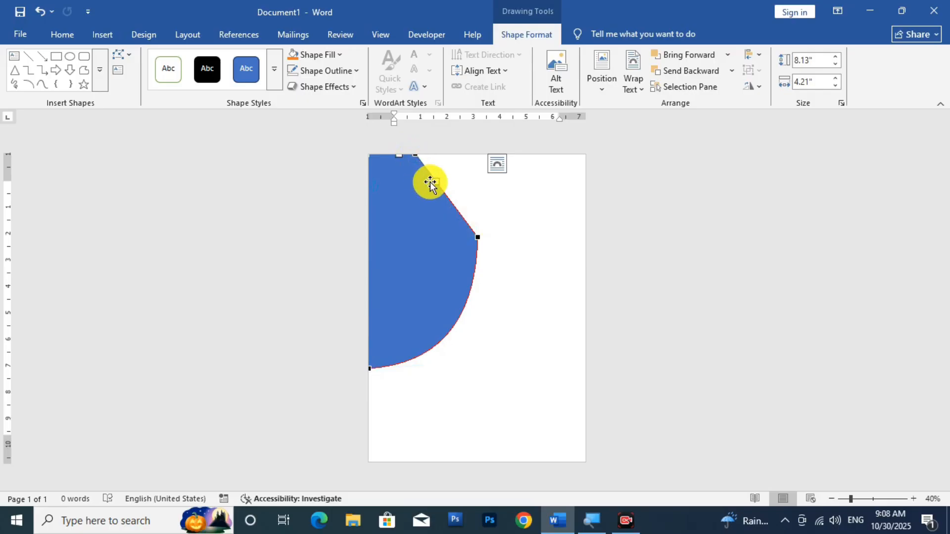
{"action": "left_click_drag", "start_coordinate": [436, 185], "coordinate": [414, 236]}
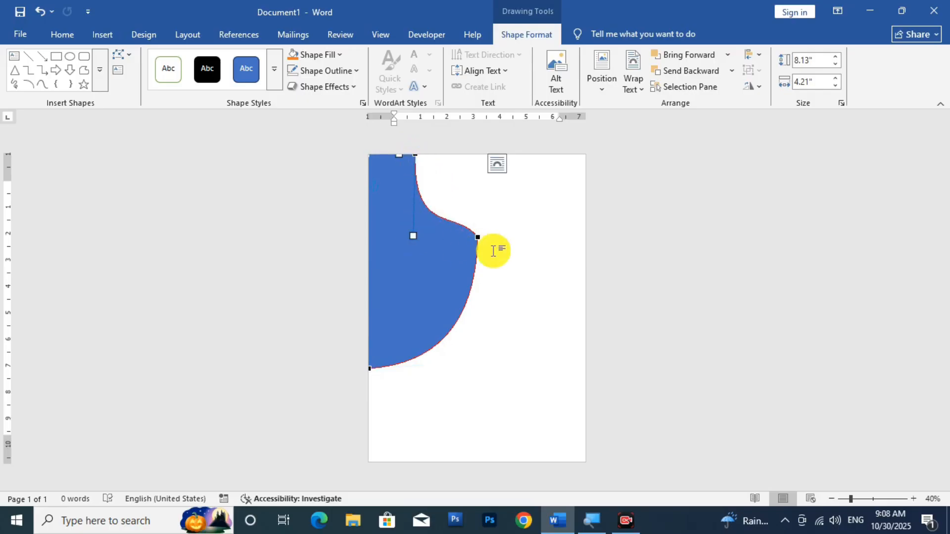
{"action": "left_click", "coordinate": [478, 238]}
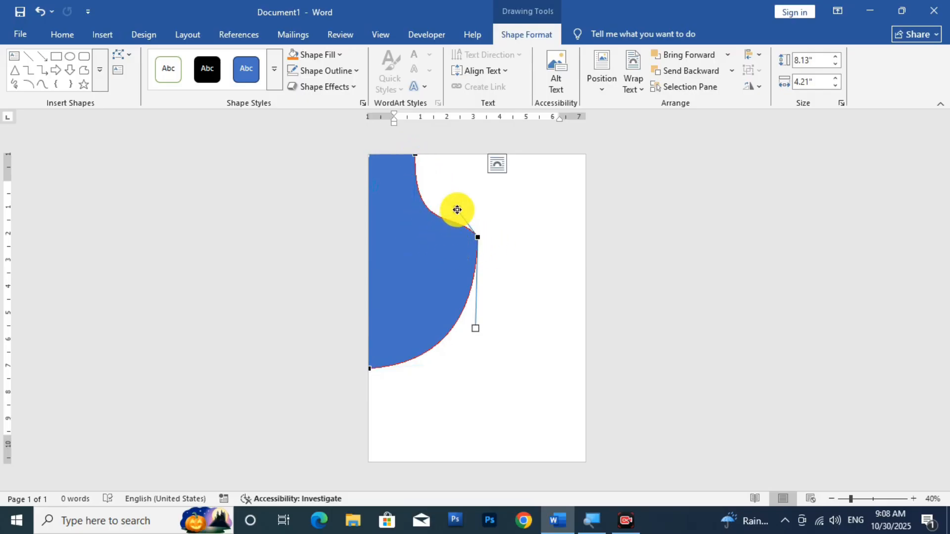
{"action": "left_click_drag", "start_coordinate": [440, 242], "coordinate": [437, 240]}
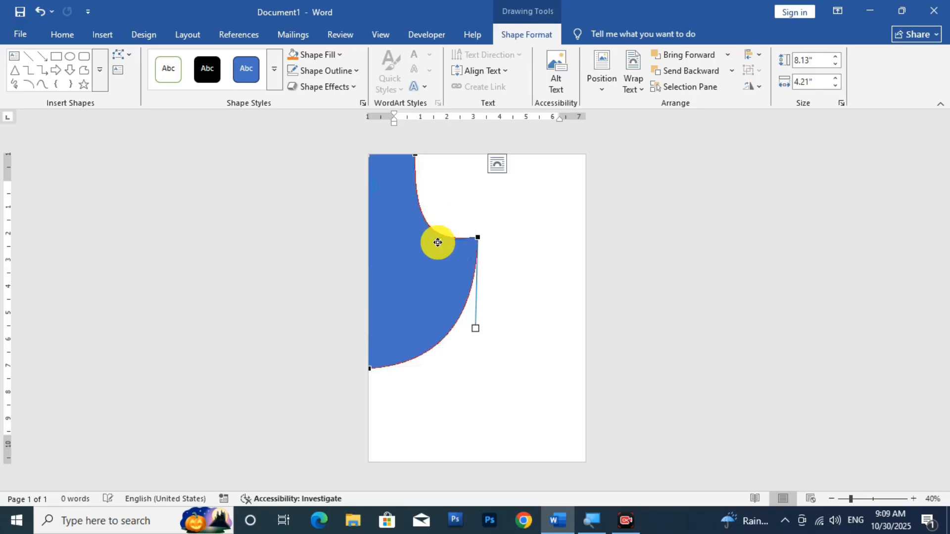
{"action": "left_click", "coordinate": [484, 316]}
{"action": "scroll", "coordinate": [482, 312], "scroll_direction": "up", "scroll_amount": 2}
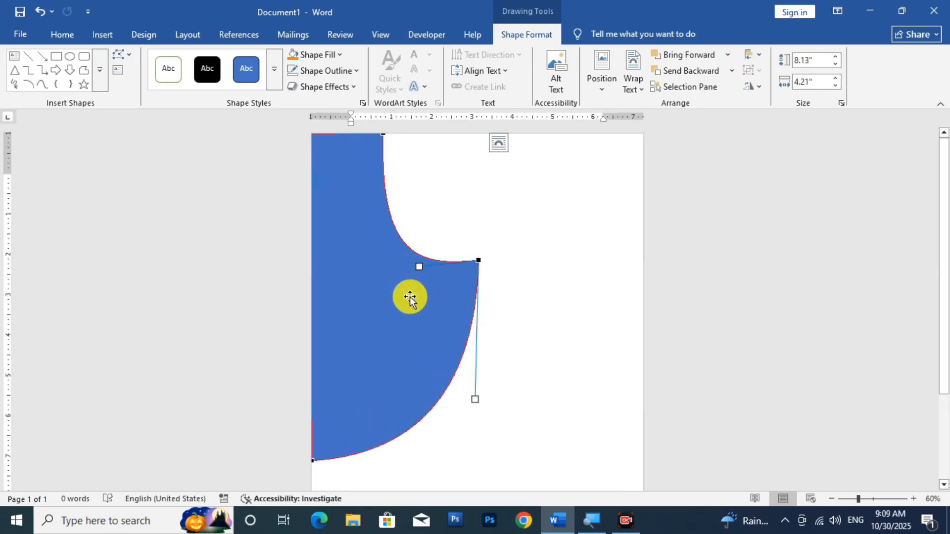
{"action": "mouse_move", "coordinate": [419, 268]}
{"action": "left_mouse_down"}
{"action": "mouse_move", "coordinate": [404, 263]}
{"action": "mouse_move", "coordinate": [412, 277]}
{"action": "left_mouse_up"}
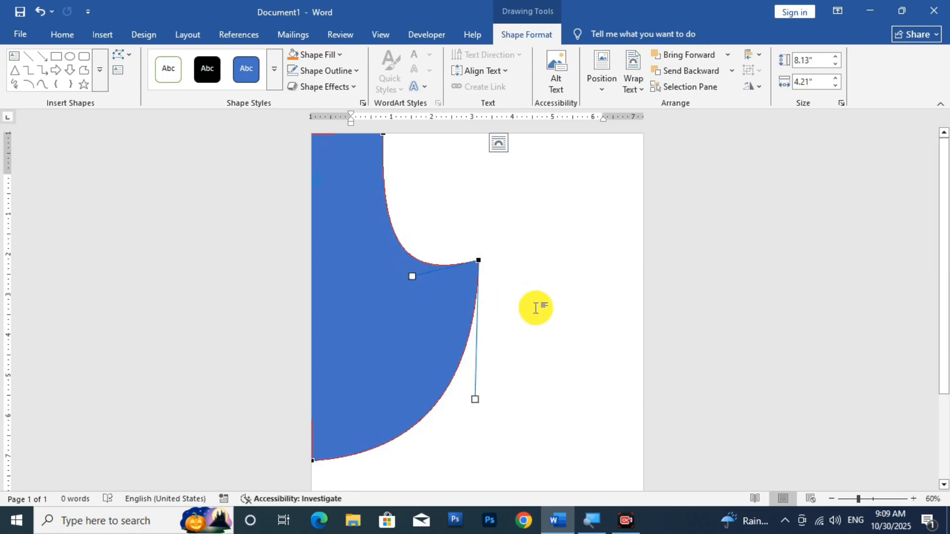
{"action": "left_click", "coordinate": [535, 308]}
{"action": "scroll", "coordinate": [512, 315], "scroll_direction": "down", "scroll_amount": 2}
Step: Widen the curved blue shape rightward to about 5.08", keeping its height
{"action": "left_click", "coordinate": [451, 300]}
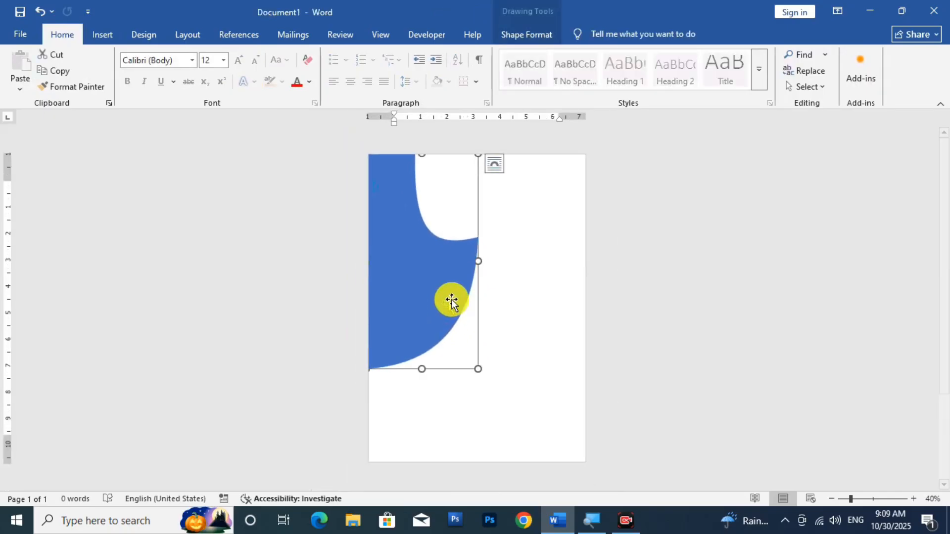
{"action": "left_click_drag", "start_coordinate": [479, 259], "coordinate": [501, 264]}
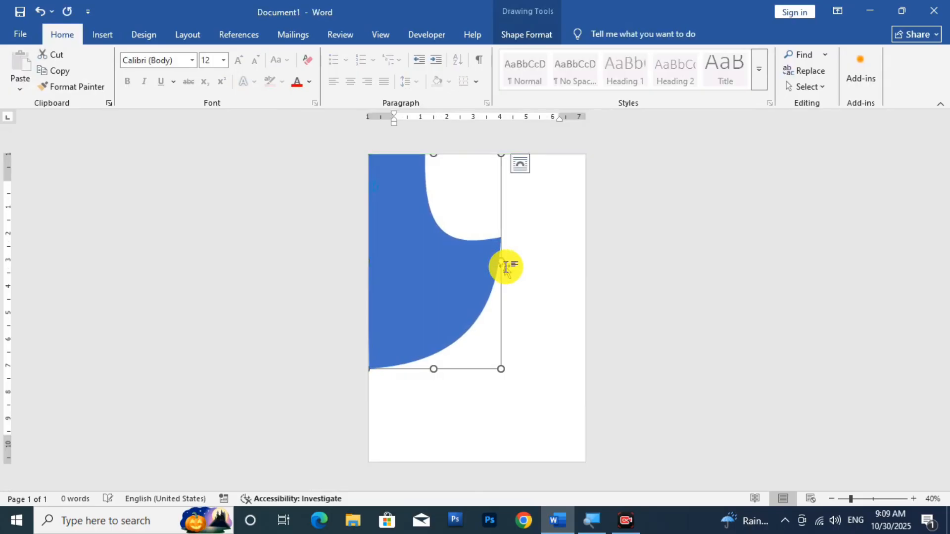
{"action": "left_click", "coordinate": [533, 282]}
Step: Edit the widened shape's points to make the hollow of its upper-right edge rounder and deeper at both ends
{"action": "left_click", "coordinate": [451, 282]}
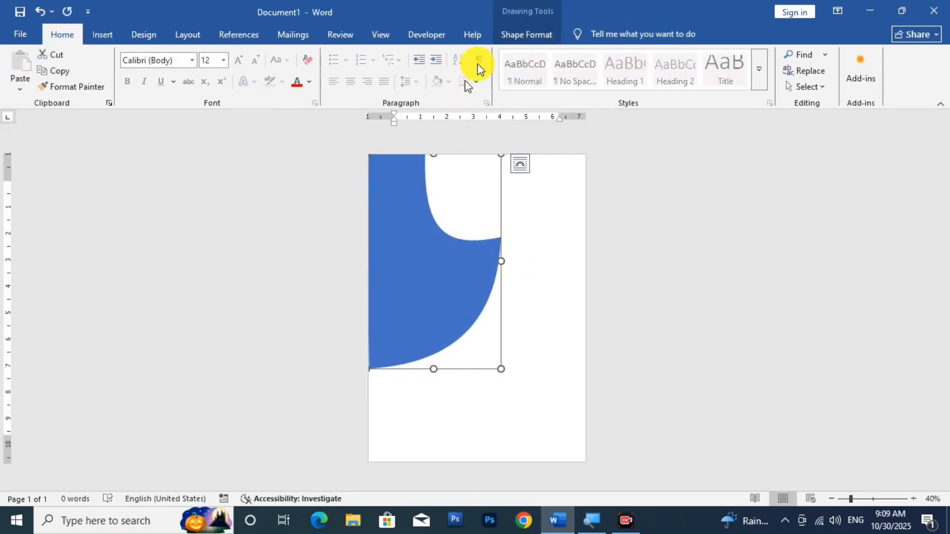
{"action": "left_click", "coordinate": [524, 34]}
{"action": "left_click", "coordinate": [148, 78]}
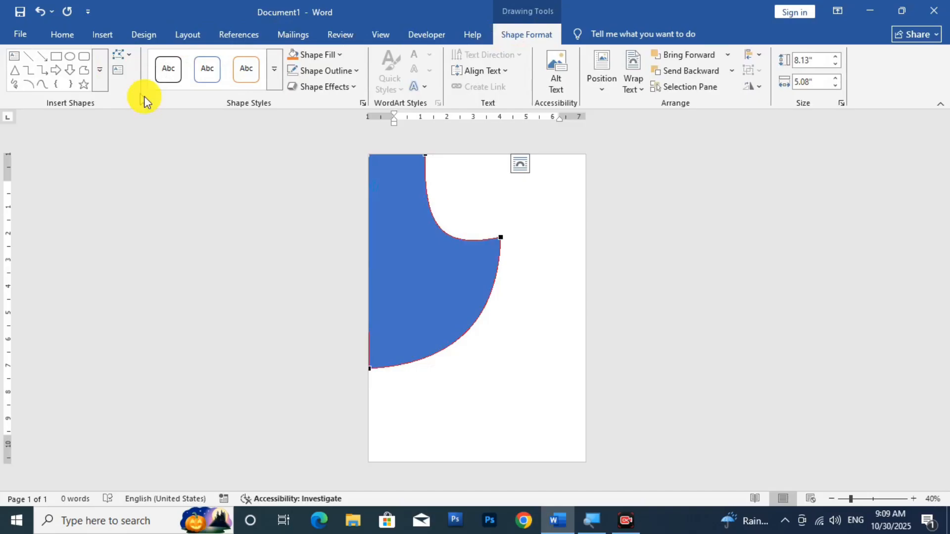
{"action": "left_click", "coordinate": [426, 155]}
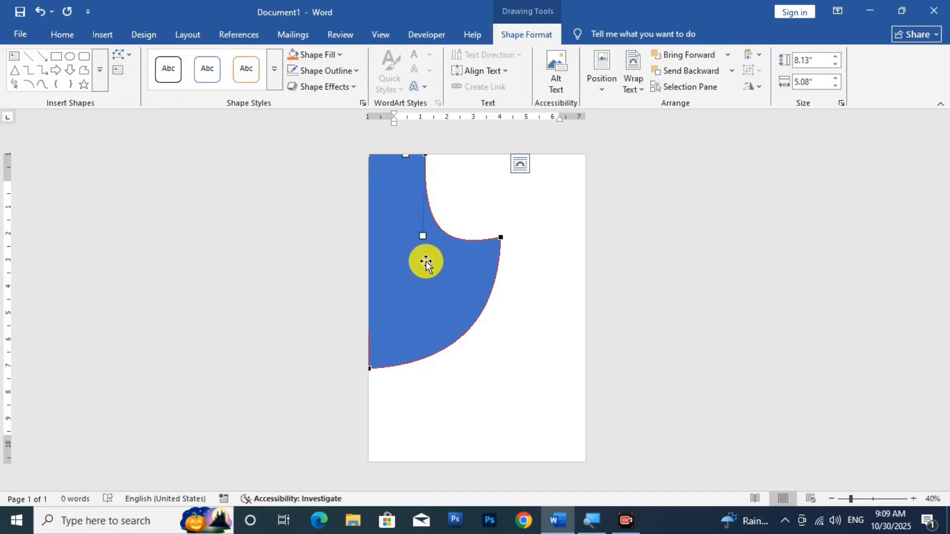
{"action": "left_click_drag", "start_coordinate": [422, 235], "coordinate": [406, 229]}
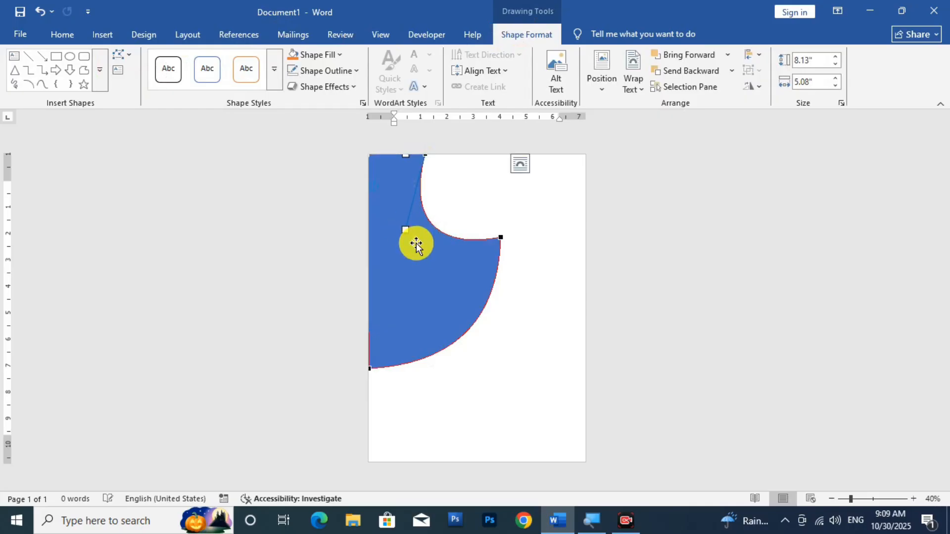
{"action": "left_click", "coordinate": [501, 238]}
{"action": "left_click_drag", "start_coordinate": [448, 251], "coordinate": [443, 259]}
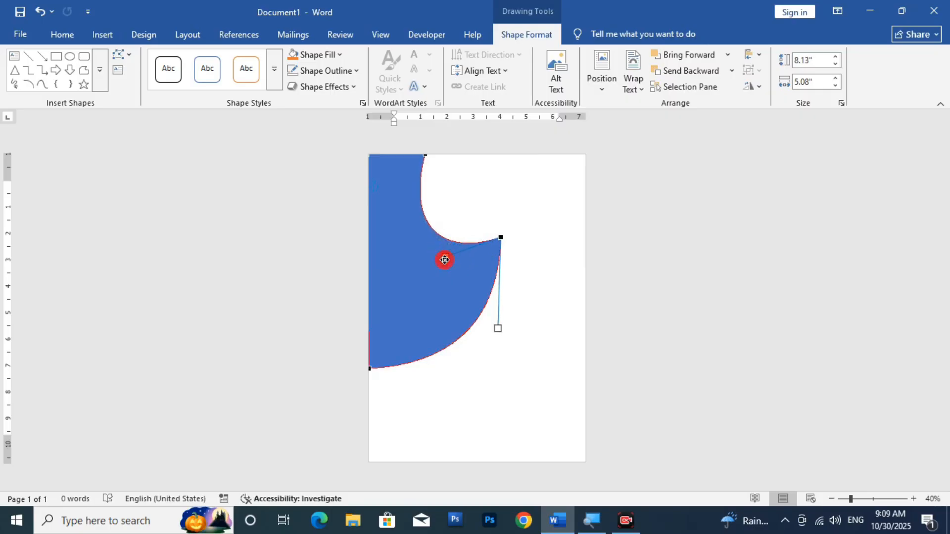
{"action": "left_click", "coordinate": [547, 303]}
Step: Draw a circle about 10.53" across and center it horizontally so only its top arc shows along the page's lower edge
{"action": "scroll", "coordinate": [440, 293], "scroll_direction": "down", "scroll_amount": 2}
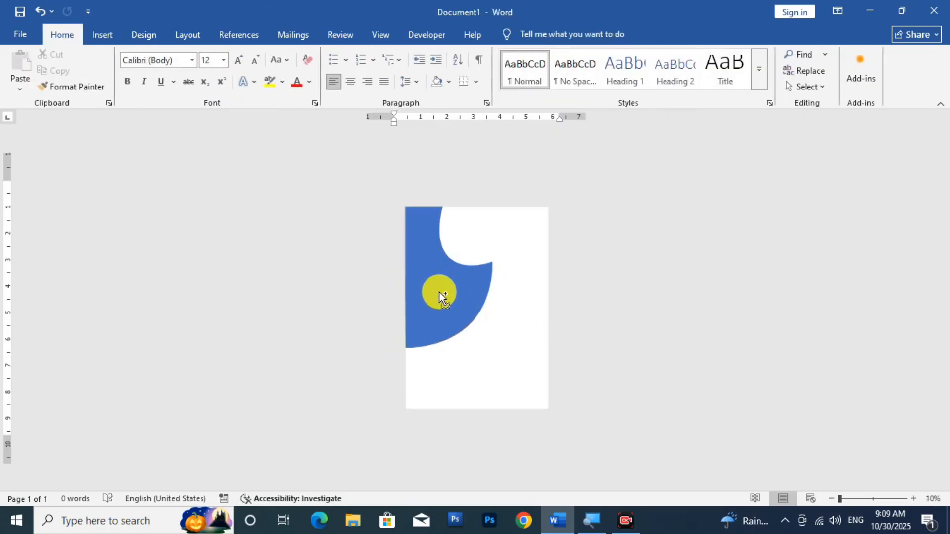
{"action": "left_click", "coordinate": [105, 35]}
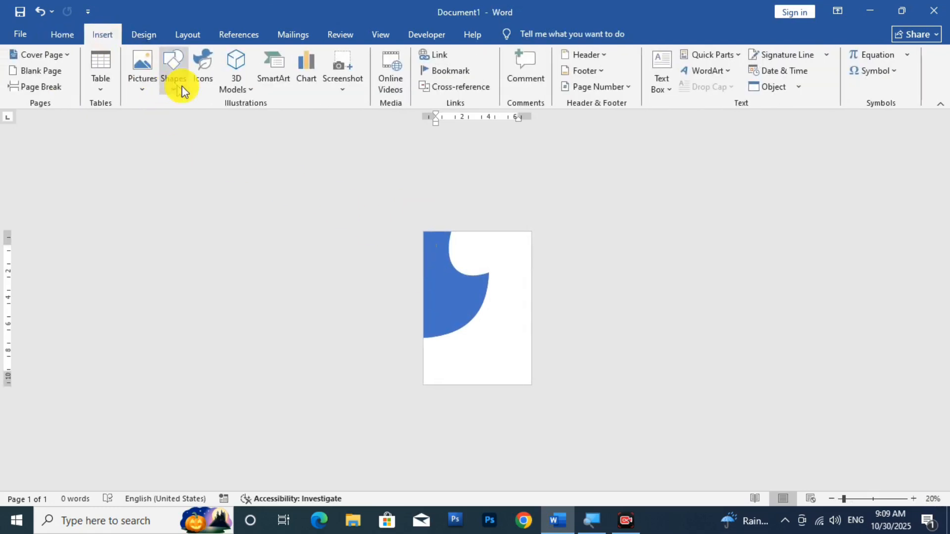
{"action": "left_click", "coordinate": [172, 76]}
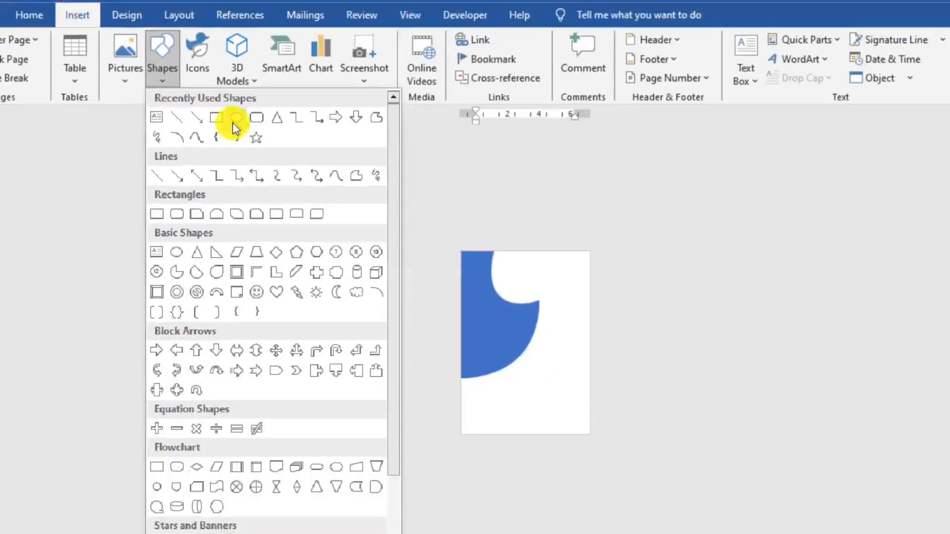
{"action": "left_click", "coordinate": [233, 123]}
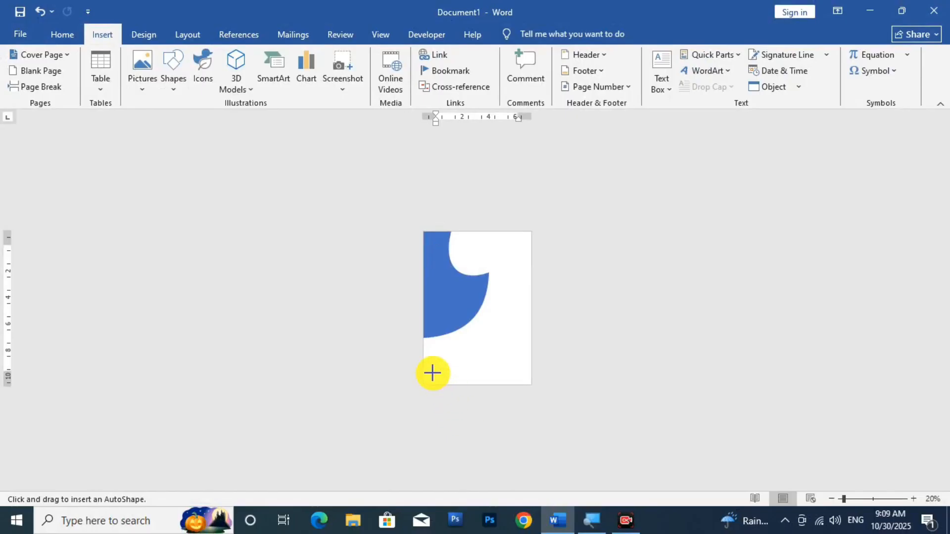
{"action": "left_click_drag", "start_coordinate": [448, 356], "coordinate": [586, 460]}
{"action": "left_click_drag", "start_coordinate": [508, 389], "coordinate": [468, 390]}
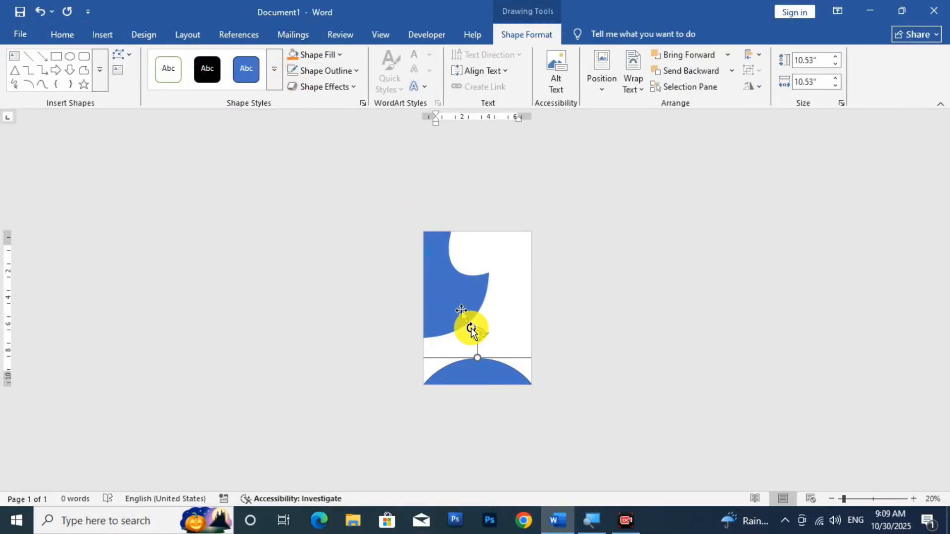
Step: Fill the large circle at the foot of the page with the standard light green
{"action": "scroll", "coordinate": [500, 377], "scroll_direction": "up", "scroll_amount": 3}
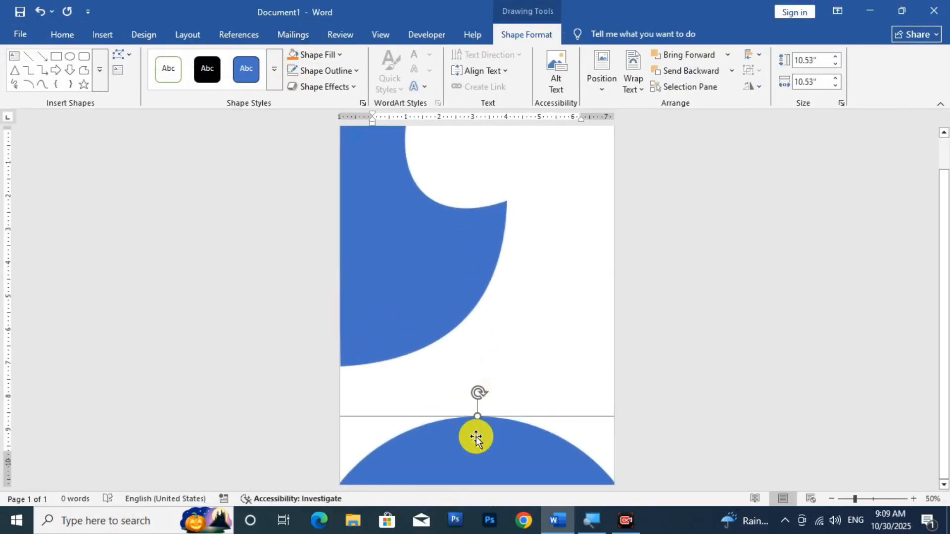
{"action": "left_click", "coordinate": [314, 55]}
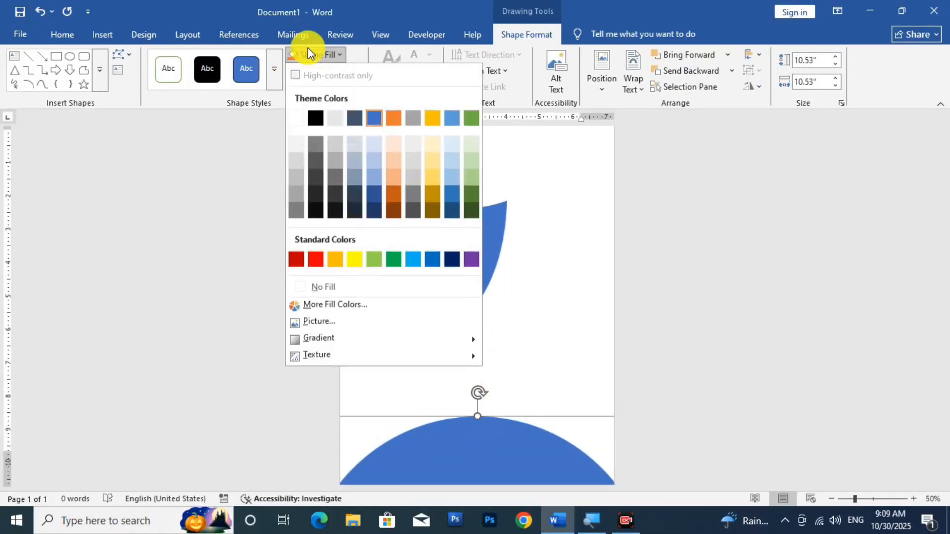
{"action": "left_click", "coordinate": [373, 259]}
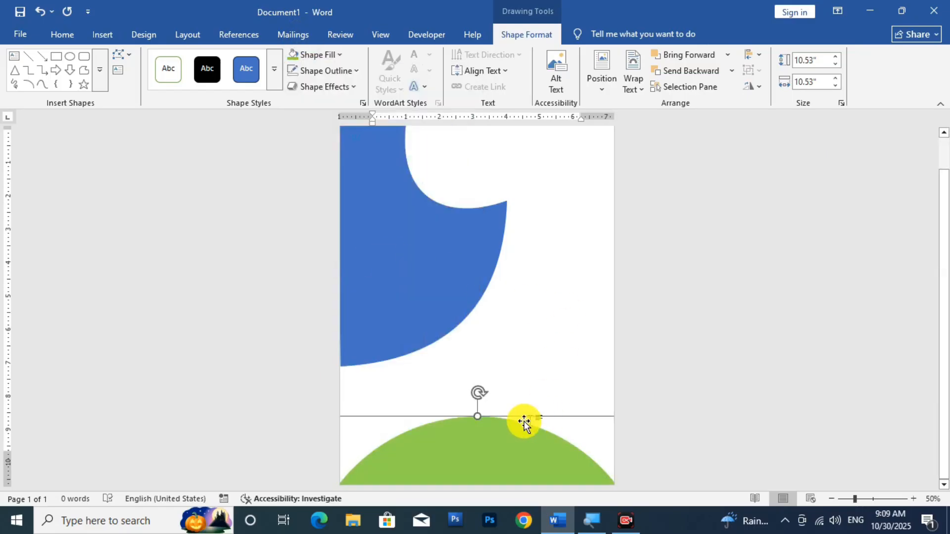
Step: Place a copy of the large green circle slightly higher on the page and fill the copy with a paler custom tint of green
{"action": "left_click_drag", "start_coordinate": [506, 445], "coordinate": [507, 425]}
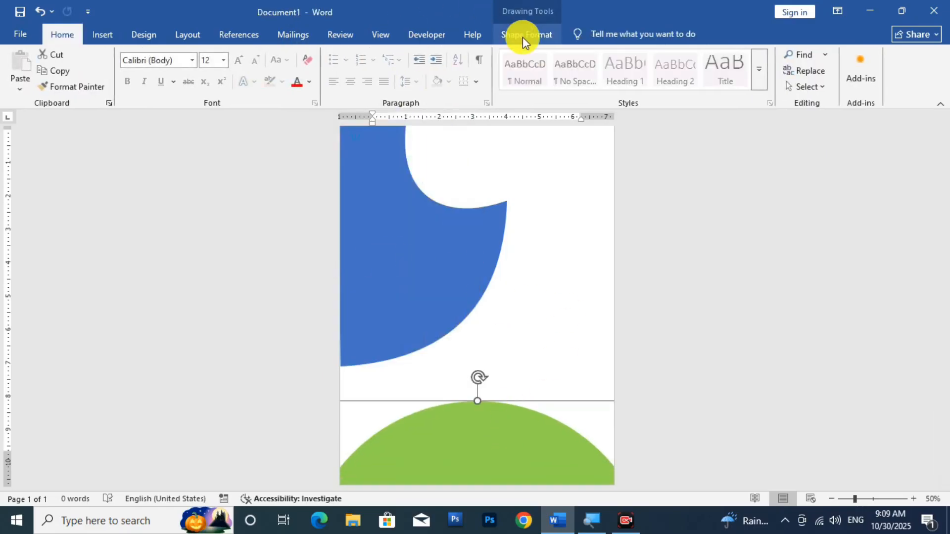
{"action": "left_click", "coordinate": [523, 36]}
{"action": "left_click", "coordinate": [324, 55]}
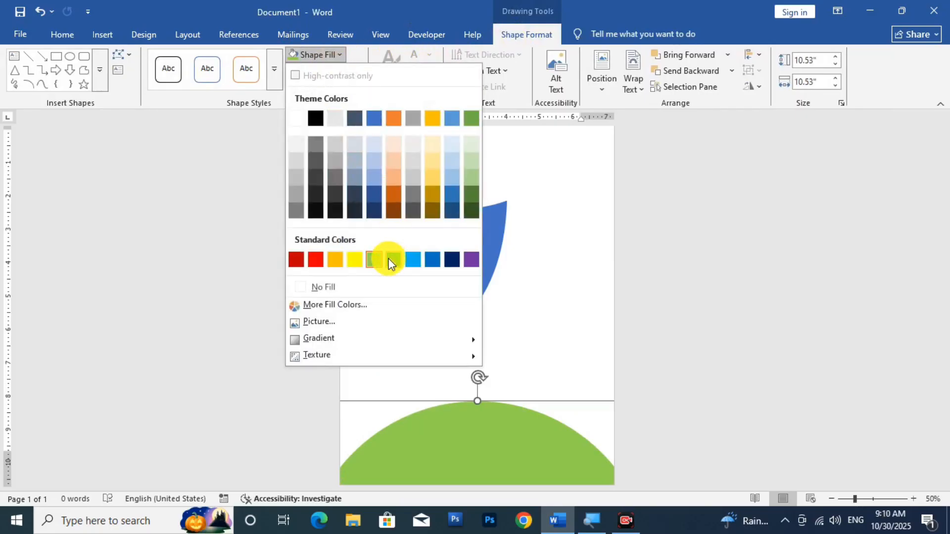
{"action": "left_click", "coordinate": [367, 307]}
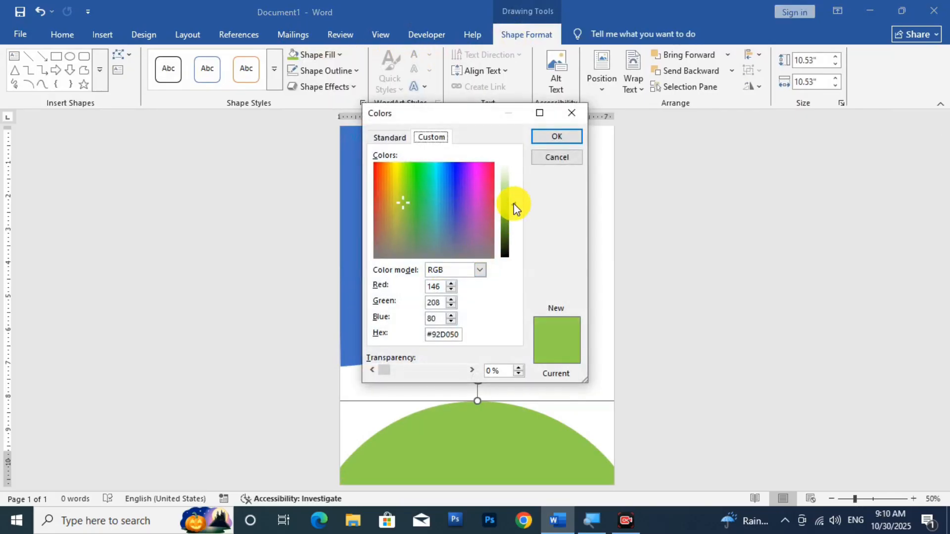
{"action": "left_click_drag", "start_coordinate": [515, 207], "coordinate": [515, 184]}
{"action": "left_click", "coordinate": [574, 135]}
Step: Send the pale green circle behind the original and nudge it down so that only a narrow rim shows above the green arc
{"action": "left_click", "coordinate": [691, 71]}
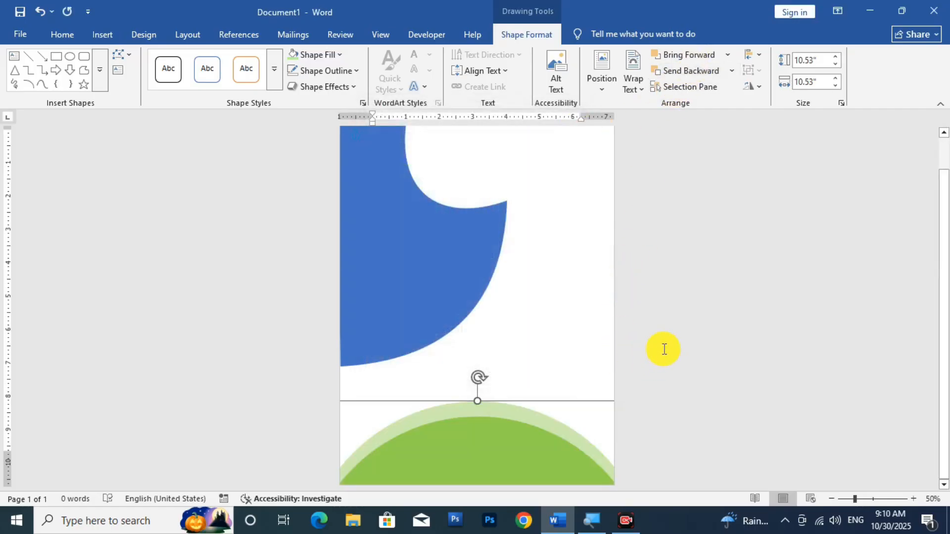
{"action": "key", "text": "Down"}
{"action": "key", "text": "Down"}
{"action": "key", "text": "Down"}
{"action": "key", "text": "Down"}
{"action": "key", "text": "Down"}
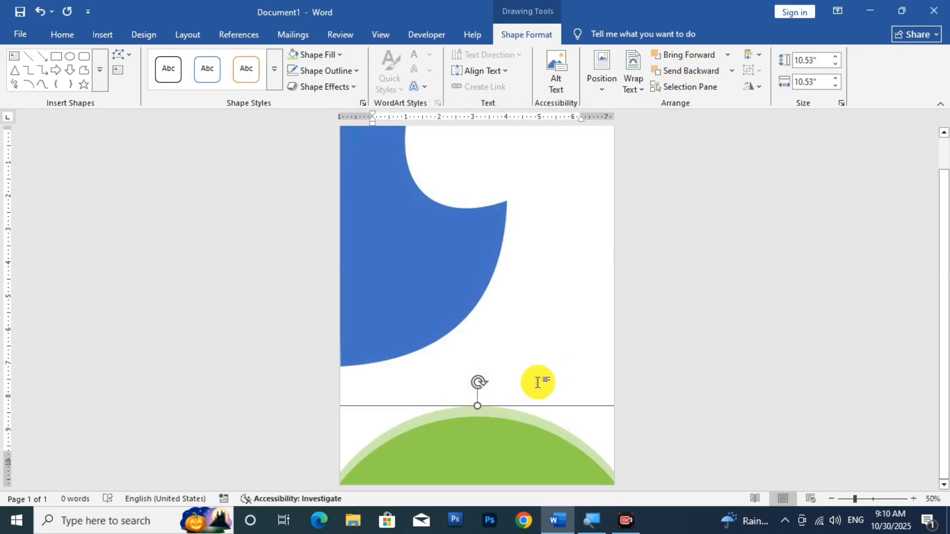
{"action": "scroll", "coordinate": [543, 405], "scroll_direction": "up", "scroll_amount": 3, "text": "ctrl"}
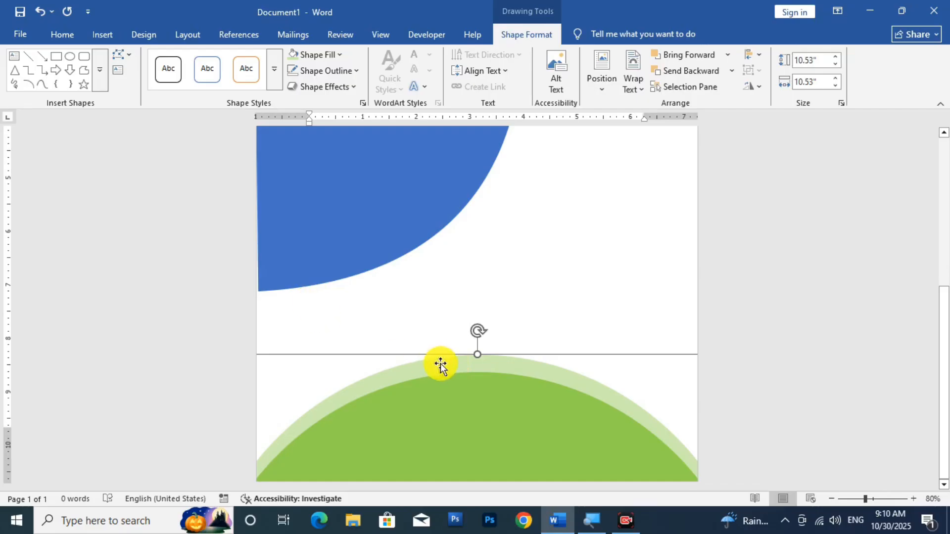
{"action": "left_click_drag", "start_coordinate": [439, 364], "coordinate": [333, 295]}
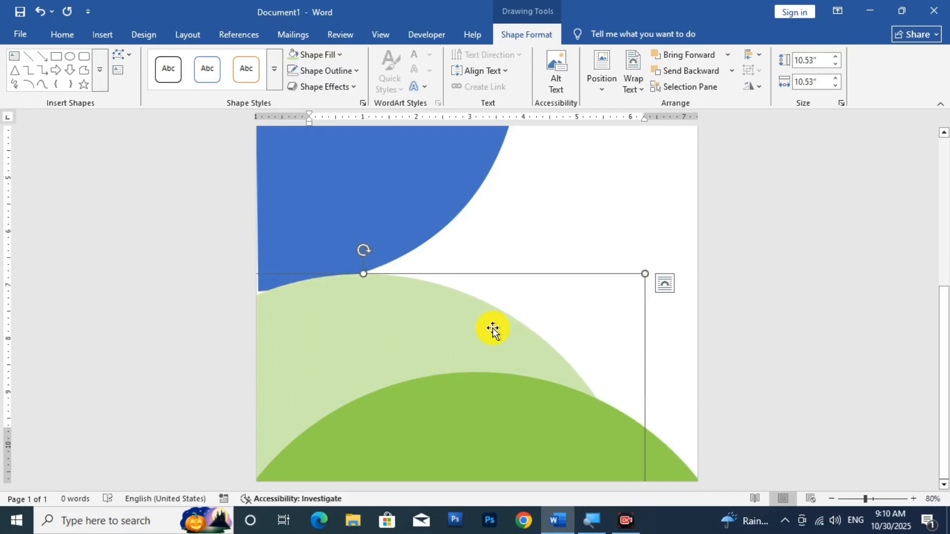
{"action": "left_click_drag", "start_coordinate": [495, 331], "coordinate": [470, 196]}
{"action": "left_click_drag", "start_coordinate": [633, 425], "coordinate": [683, 427]}
{"action": "left_click_drag", "start_coordinate": [554, 339], "coordinate": [679, 441]}
{"action": "left_click_drag", "start_coordinate": [572, 305], "coordinate": [546, 409]}
{"action": "left_click", "coordinate": [559, 279]}
Step: Draw a circle about 3.26" across over the hollow in the blue shape's upper-right edge
{"action": "scroll", "coordinate": [562, 333], "scroll_direction": "down", "scroll_amount": 5}
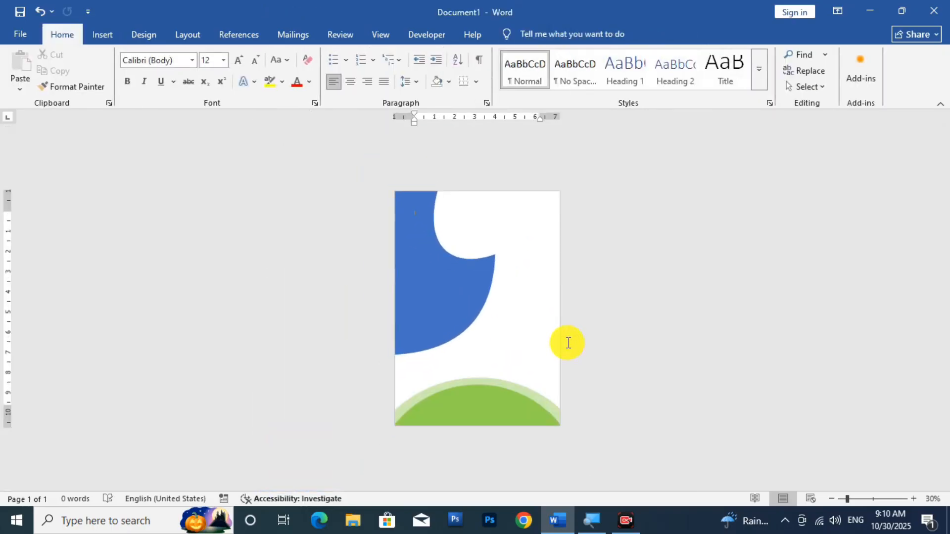
{"action": "scroll", "coordinate": [567, 340], "scroll_direction": "up", "scroll_amount": 1}
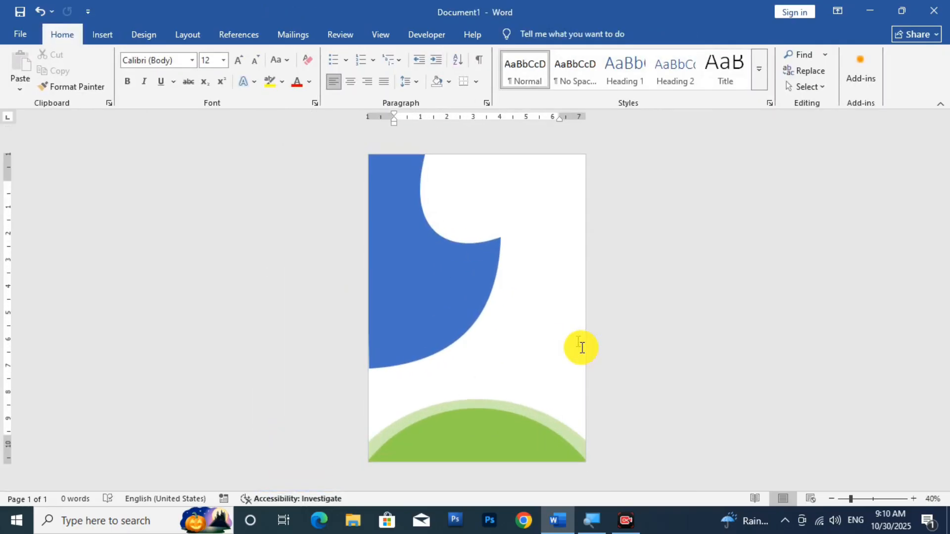
{"action": "left_click", "coordinate": [96, 35]}
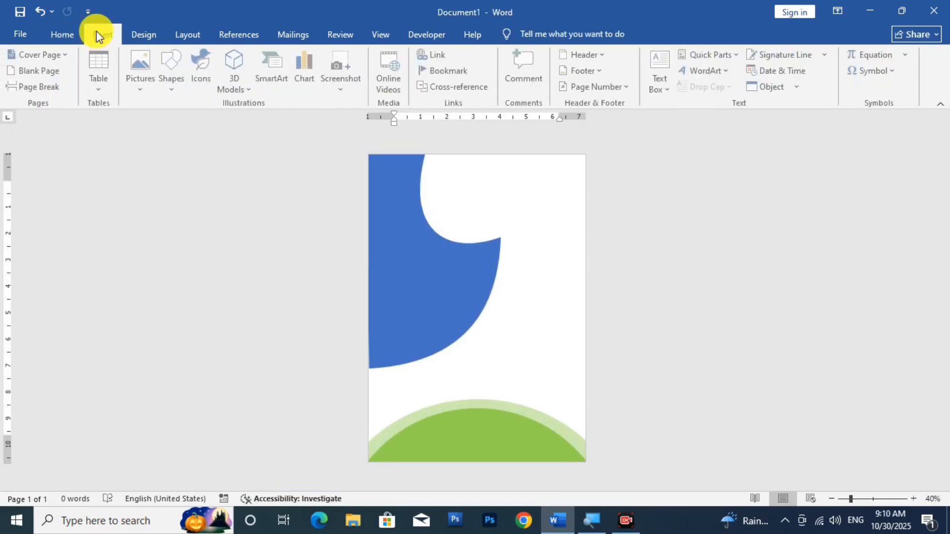
{"action": "left_click", "coordinate": [185, 73]}
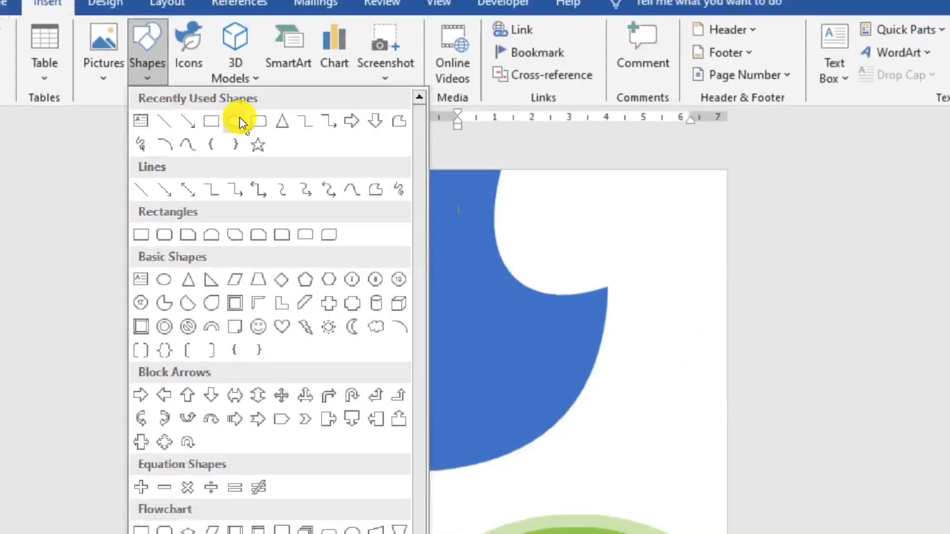
{"action": "left_click", "coordinate": [239, 121]}
{"action": "left_click_drag", "start_coordinate": [414, 193], "coordinate": [476, 278]}
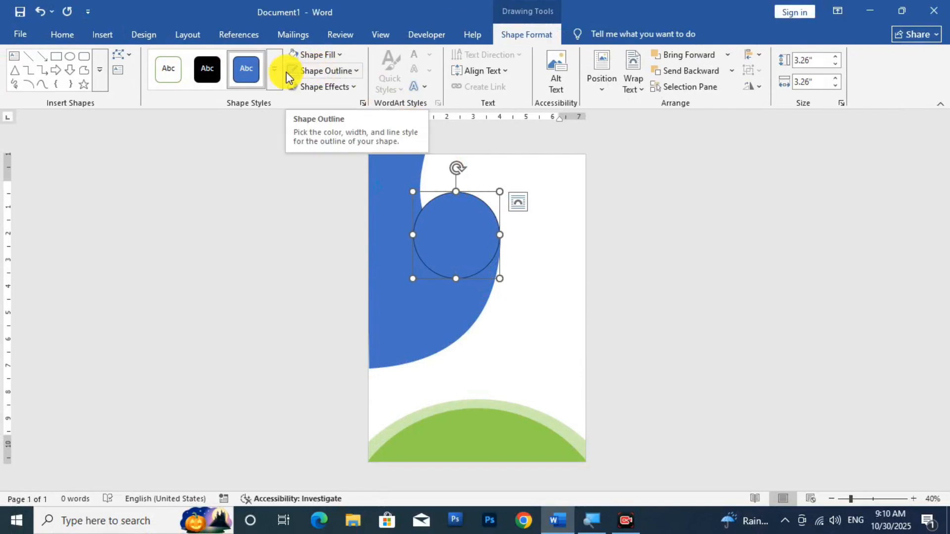
Step: Fill the new circle with white and give it an outline in the standard light green
{"action": "left_click", "coordinate": [310, 59]}
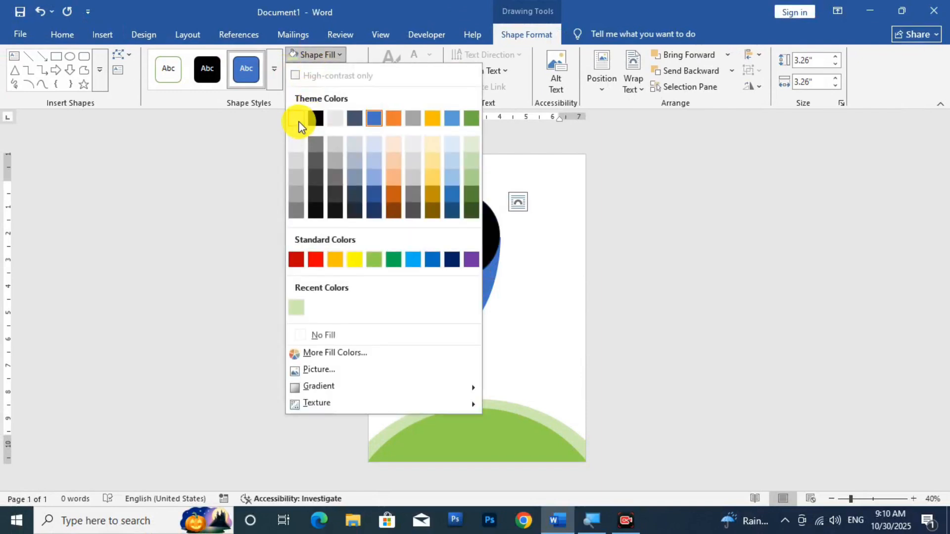
{"action": "left_click", "coordinate": [296, 118]}
{"action": "left_click", "coordinate": [332, 74]}
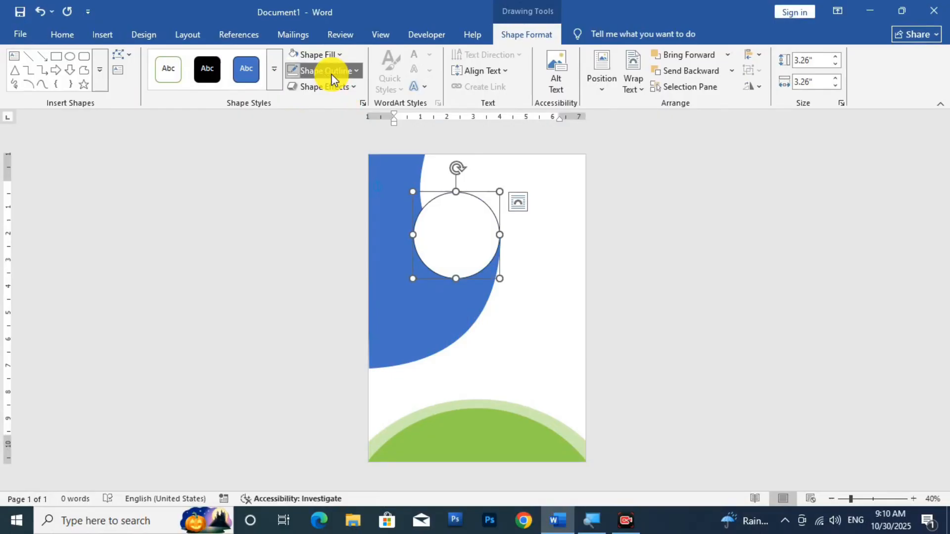
{"action": "left_click", "coordinate": [373, 275]}
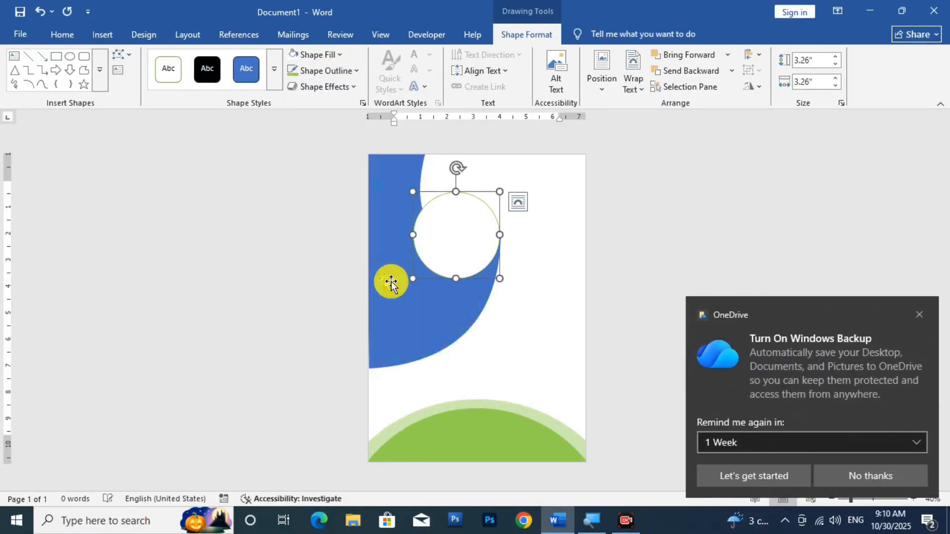
{"action": "left_click", "coordinate": [920, 315]}
Step: Set the white circle's outline width to 27.5 pt
{"action": "left_click", "coordinate": [341, 72]}
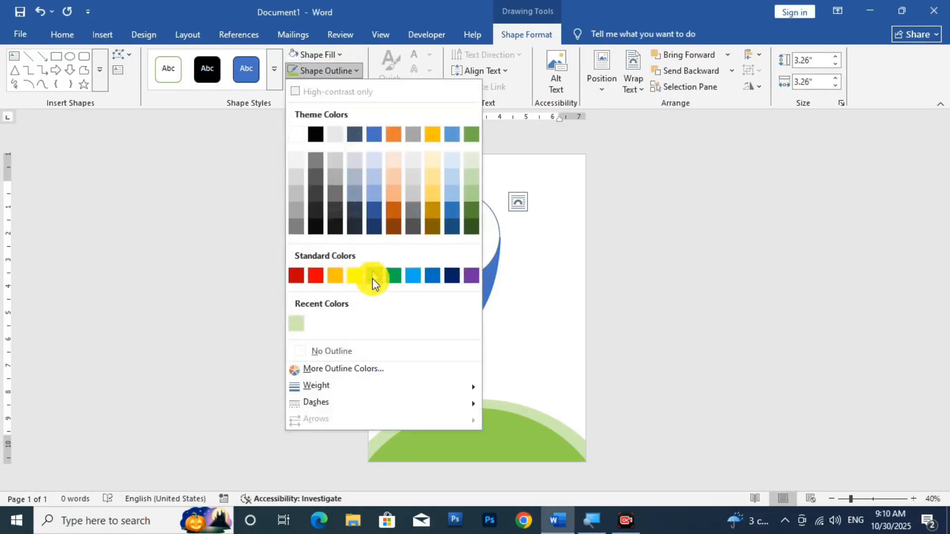
{"action": "mouse_move", "coordinate": [345, 392]}
{"action": "left_click", "coordinate": [536, 485]}
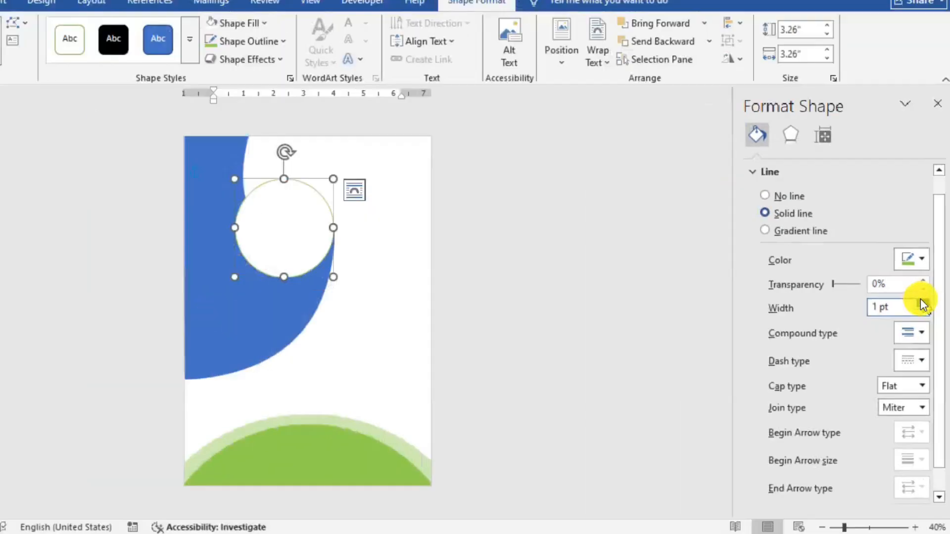
{"action": "left_click_drag", "start_coordinate": [924, 305], "coordinate": [921, 301]}
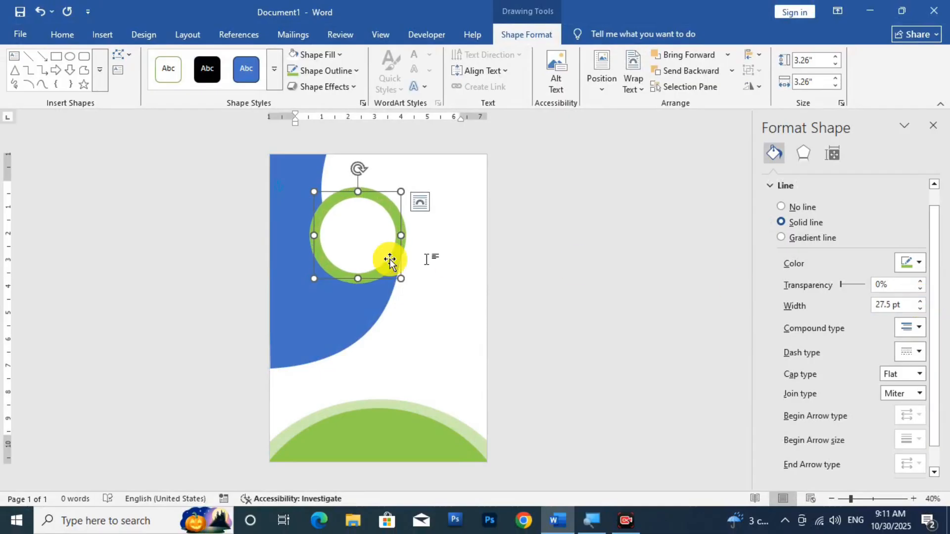
Step: Shrink the ringed circle slightly about its center so it sits within the blue shape's right extent
{"action": "left_click", "coordinate": [452, 322]}
{"action": "left_click", "coordinate": [346, 225]}
{"action": "mouse_move", "coordinate": [401, 190]}
{"action": "left_mouse_down"}
{"action": "mouse_move", "coordinate": [386, 197]}
{"action": "mouse_move", "coordinate": [396, 196]}
{"action": "left_mouse_up"}
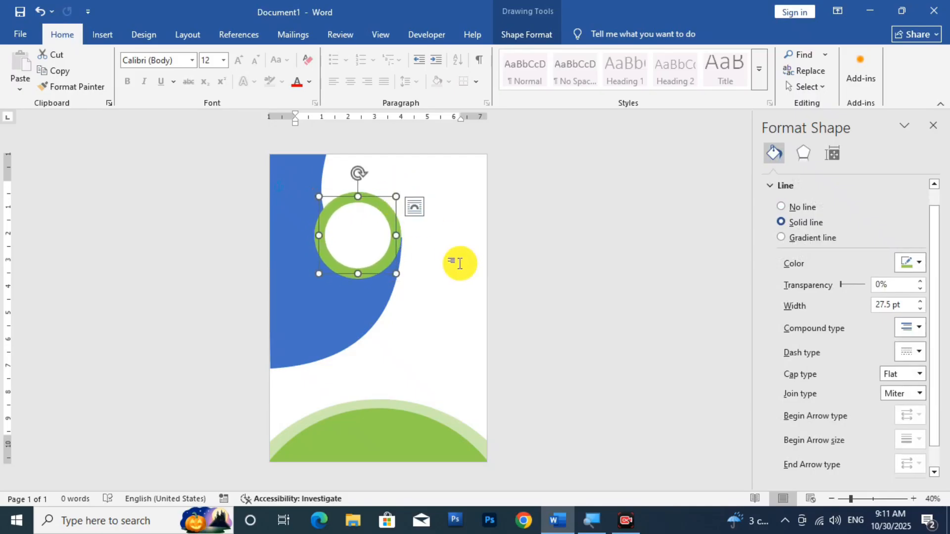
{"action": "left_click", "coordinate": [442, 284]}
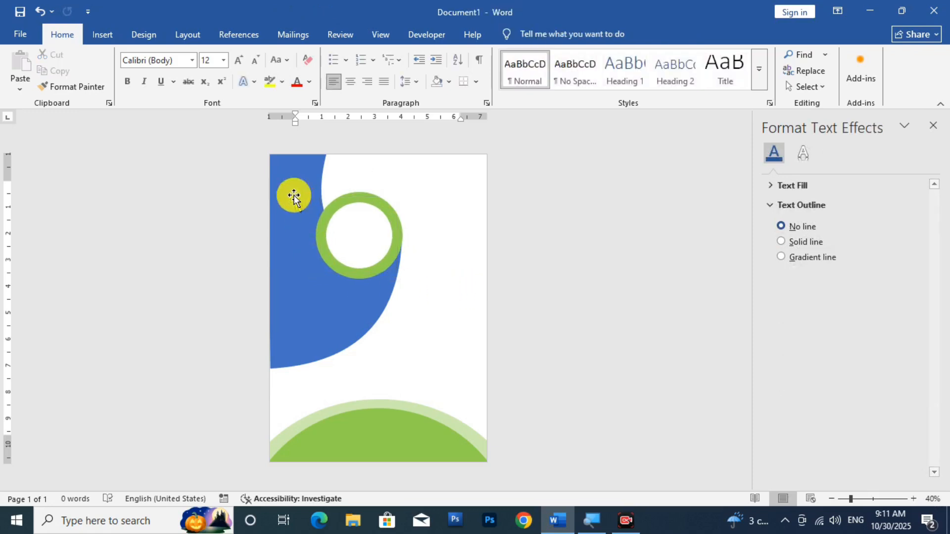
Step: Edit the blue shape's points so the curve of its upper-right edge bows slightly farther left above the green ring
{"action": "left_click", "coordinate": [311, 206]}
{"action": "scroll", "coordinate": [311, 206], "scroll_direction": "up", "scroll_amount": 3}
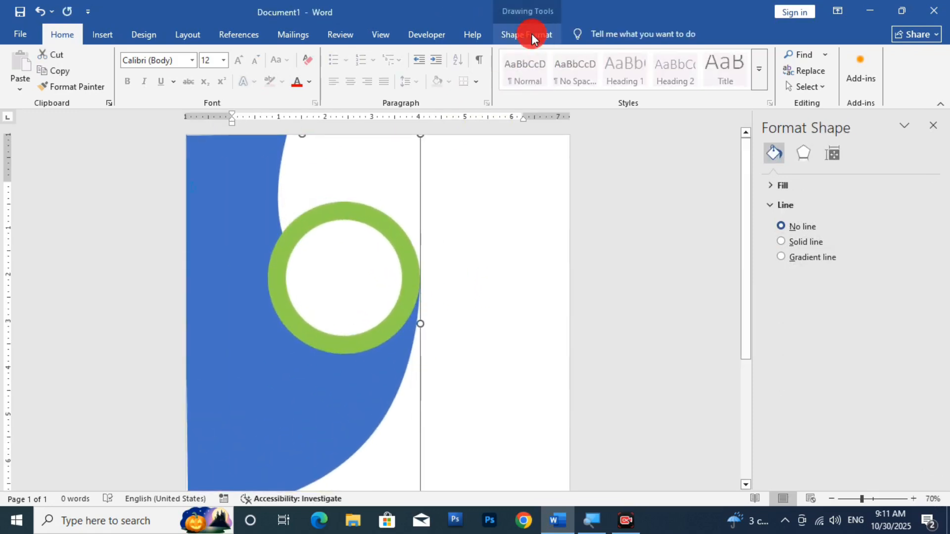
{"action": "left_click", "coordinate": [531, 33]}
{"action": "left_click", "coordinate": [123, 55]}
{"action": "left_click", "coordinate": [141, 89]}
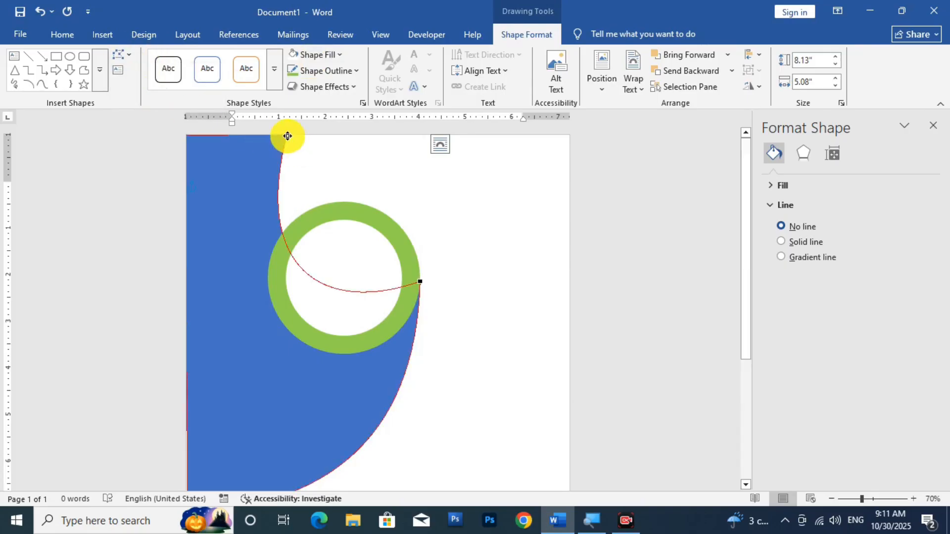
{"action": "left_click", "coordinate": [287, 135]}
{"action": "left_click_drag", "start_coordinate": [249, 265], "coordinate": [237, 266]}
{"action": "left_click", "coordinate": [486, 333]}
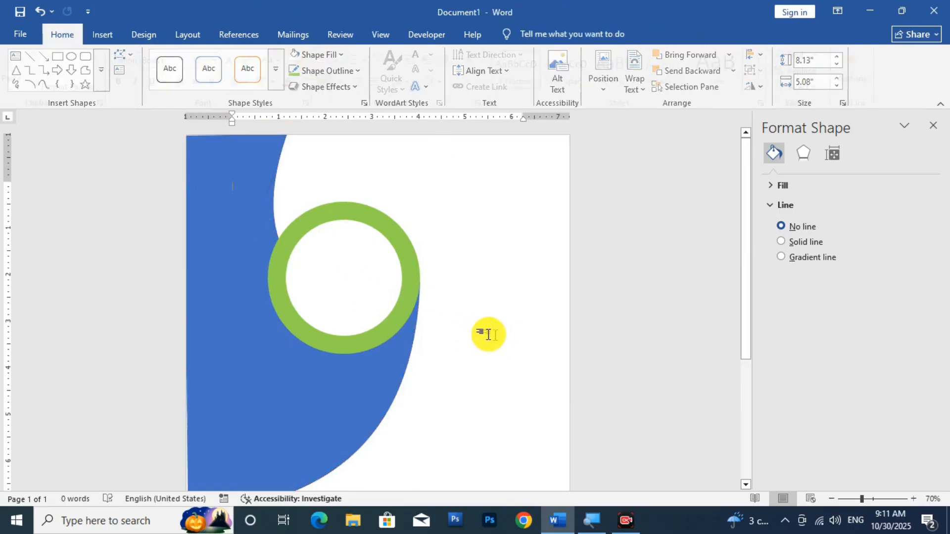
Step: Recolor the large blue shape with the custom orange #F74811
{"action": "scroll", "coordinate": [452, 328], "scroll_direction": "down", "scroll_amount": 6, "text": "ctrl"}
{"action": "scroll", "coordinate": [442, 329], "scroll_direction": "up", "scroll_amount": 2, "text": "ctrl"}
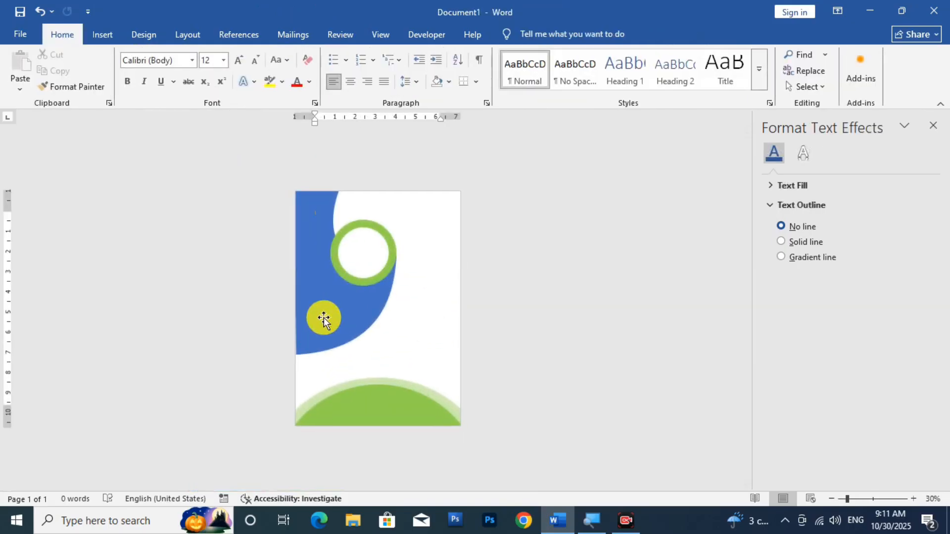
{"action": "left_click", "coordinate": [310, 313]}
{"action": "left_click", "coordinate": [517, 35]}
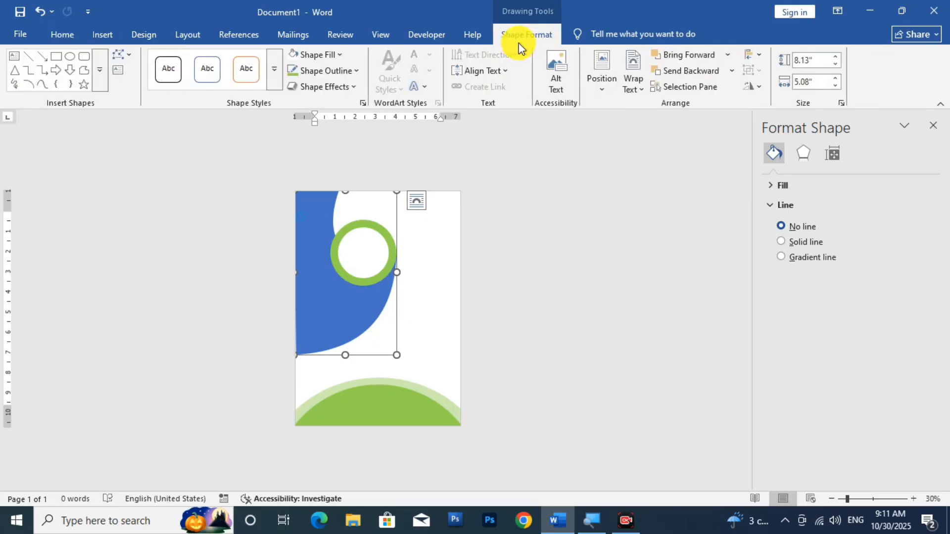
{"action": "left_click", "coordinate": [319, 51]}
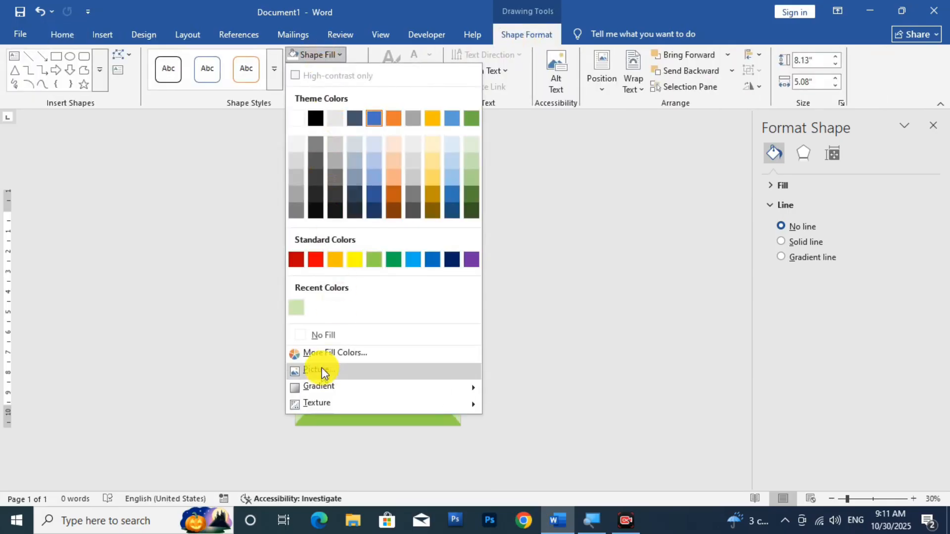
{"action": "left_click", "coordinate": [324, 353]}
{"action": "left_click_drag", "start_coordinate": [378, 174], "coordinate": [378, 169]}
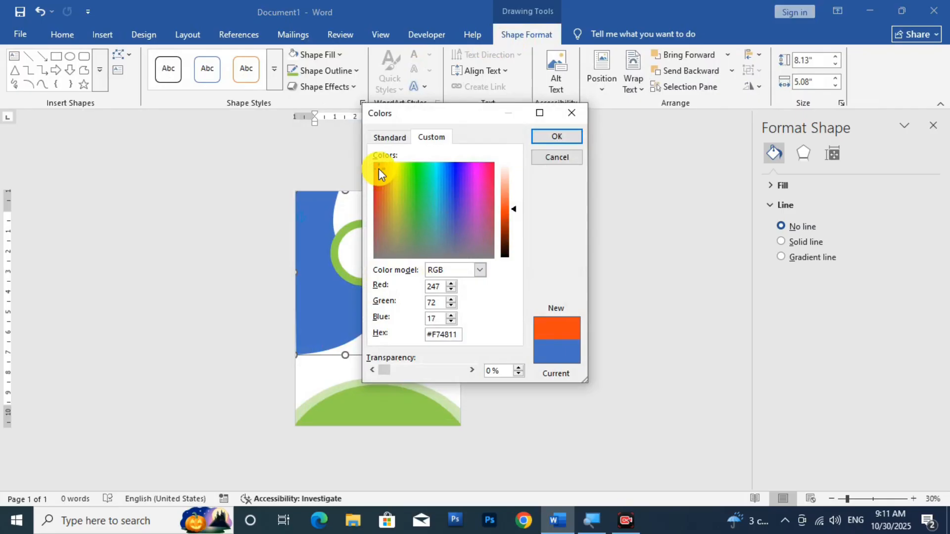
{"action": "left_click", "coordinate": [564, 135]}
{"action": "left_click", "coordinate": [386, 293]}
{"action": "scroll", "coordinate": [382, 294], "scroll_direction": "up", "scroll_amount": 4}
{"action": "scroll", "coordinate": [379, 299], "scroll_direction": "down", "scroll_amount": 3}
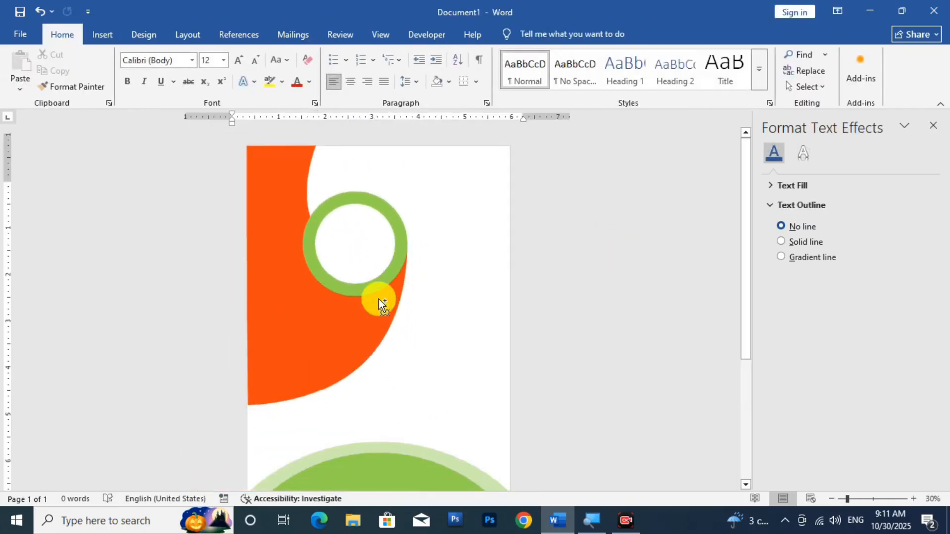
{"action": "scroll", "coordinate": [378, 300], "scroll_direction": "up", "scroll_amount": 2}
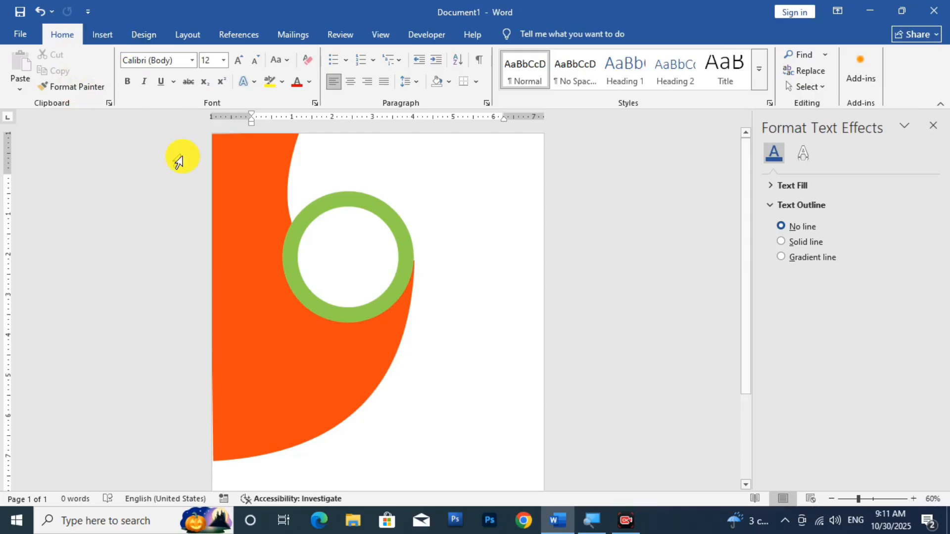
{"action": "scroll", "coordinate": [229, 229], "scroll_direction": "down", "scroll_amount": 4}
{"action": "scroll", "coordinate": [223, 226], "scroll_direction": "up", "scroll_amount": 1}
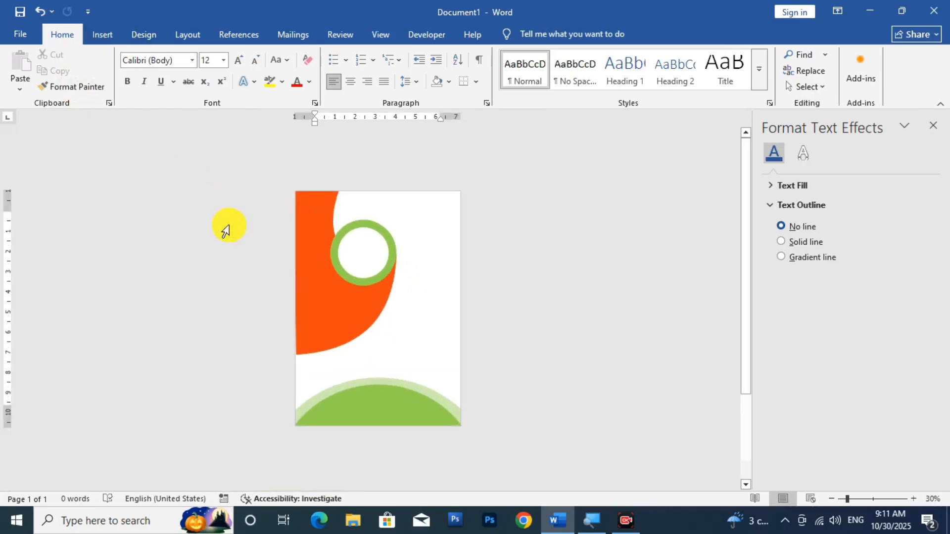
{"action": "left_click", "coordinate": [105, 31]}
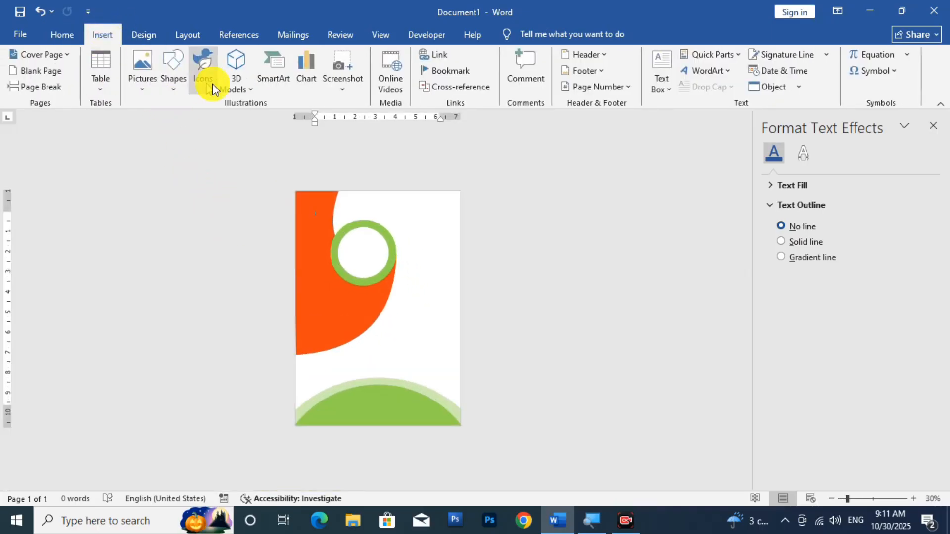
{"action": "left_click", "coordinate": [174, 81]}
{"action": "left_click", "coordinate": [346, 121]}
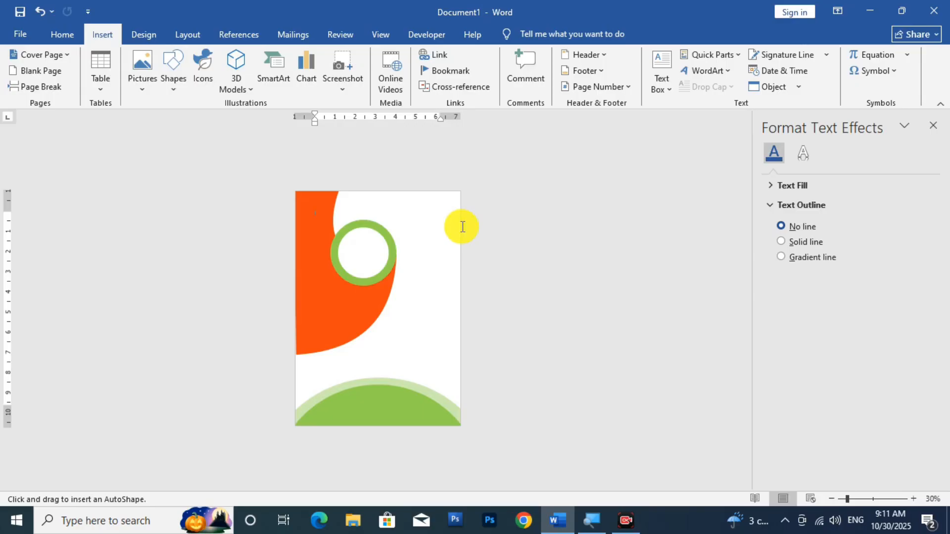
{"action": "mouse_move", "coordinate": [460, 226]}
{"action": "left_mouse_down"}
{"action": "mouse_move", "coordinate": [329, 252]}
{"action": "mouse_move", "coordinate": [390, 253]}
{"action": "mouse_move", "coordinate": [410, 231]}
{"action": "mouse_move", "coordinate": [425, 235]}
{"action": "left_mouse_up"}
{"action": "left_click", "coordinate": [274, 125]}
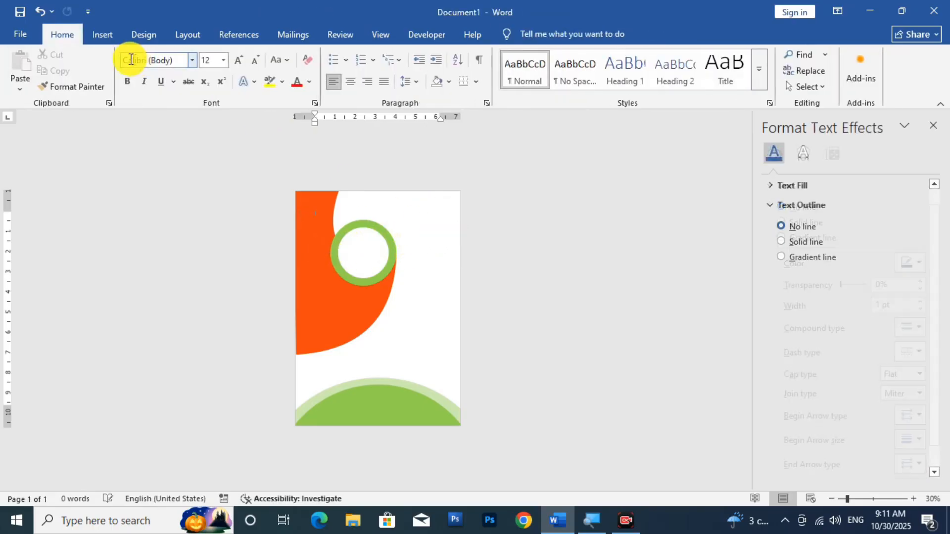
Step: Draw a closed four-sided freeform about 2.93" high and 7.14" wide across the page's upper-right area, overlapping the orange shape and ringed circle
{"action": "left_click", "coordinate": [103, 32]}
{"action": "left_click", "coordinate": [179, 77]}
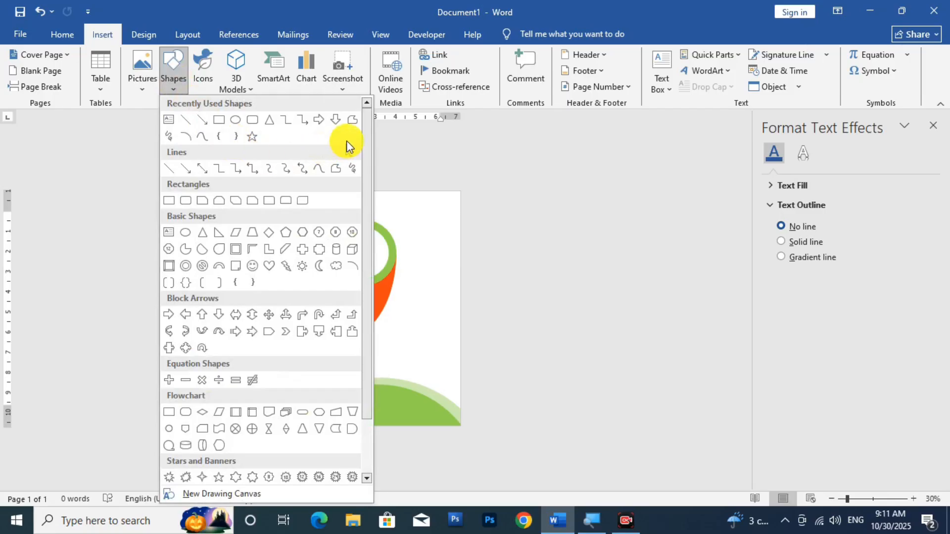
{"action": "left_click", "coordinate": [353, 120]}
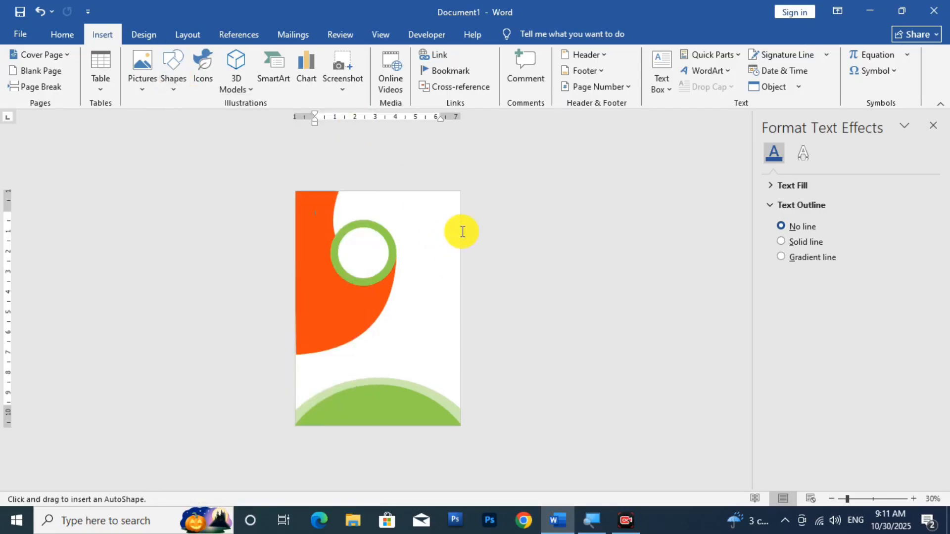
{"action": "left_click_drag", "start_coordinate": [460, 230], "coordinate": [340, 244]}
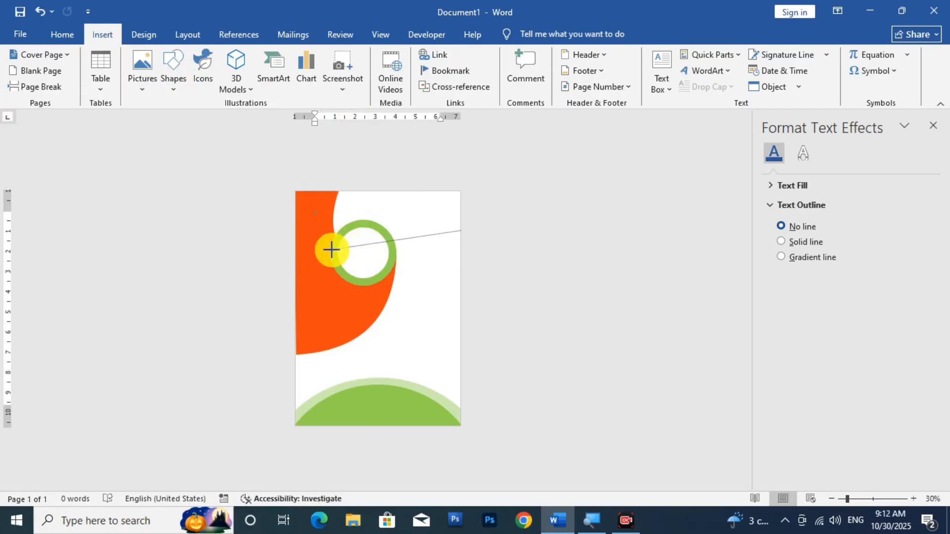
{"action": "left_click", "coordinate": [317, 249]}
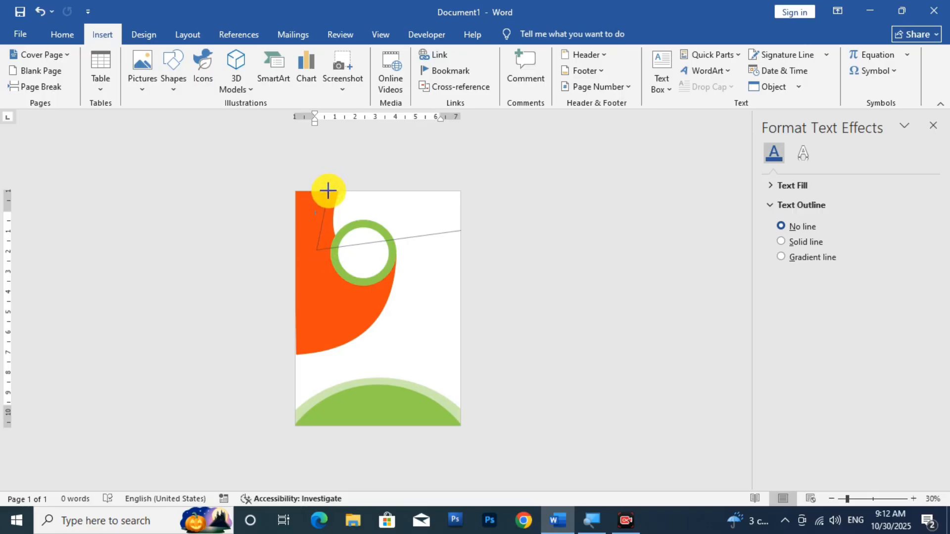
{"action": "left_click", "coordinate": [329, 191]}
{"action": "left_click", "coordinate": [459, 196]}
{"action": "left_click", "coordinate": [460, 230]}
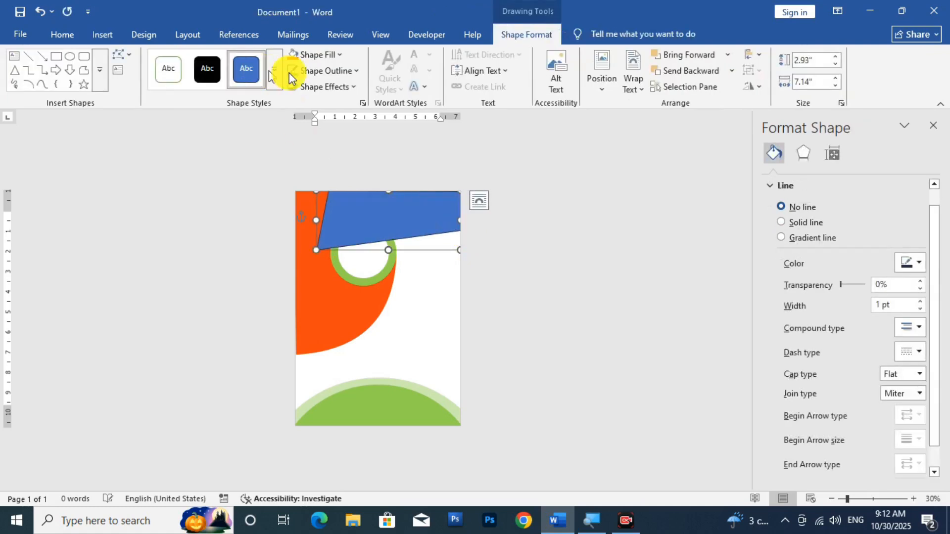
Step: Fill the new freeform with the lightest theme green and remove its outline
{"action": "left_click", "coordinate": [329, 54]}
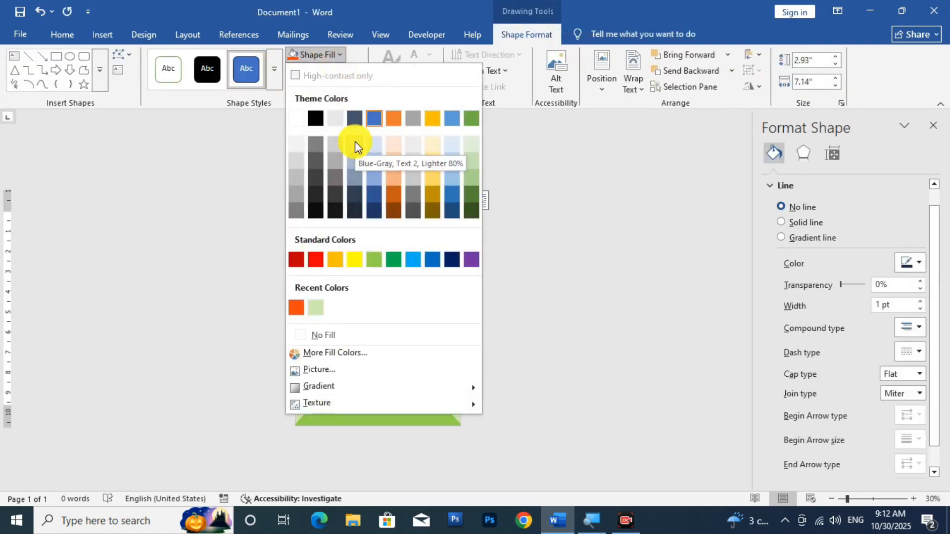
{"action": "left_click", "coordinate": [468, 145]}
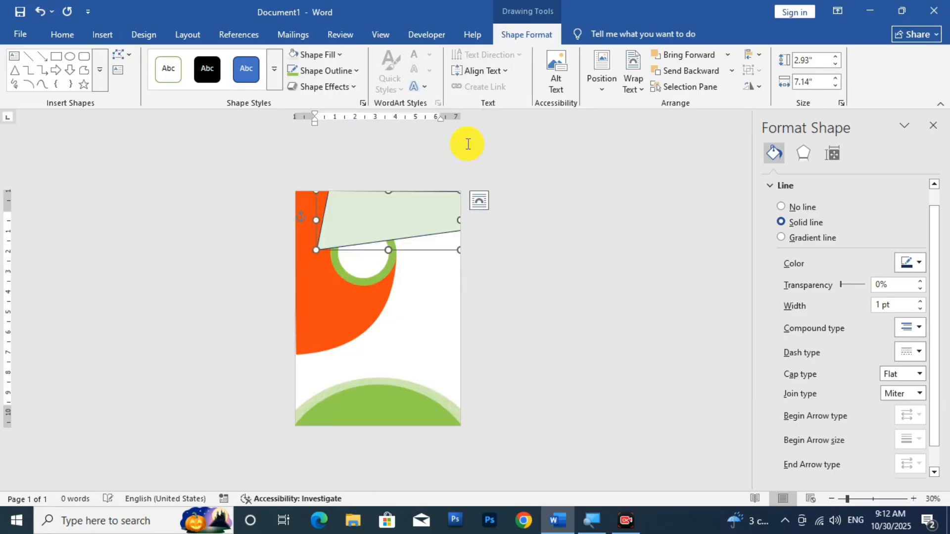
{"action": "left_click", "coordinate": [321, 71]}
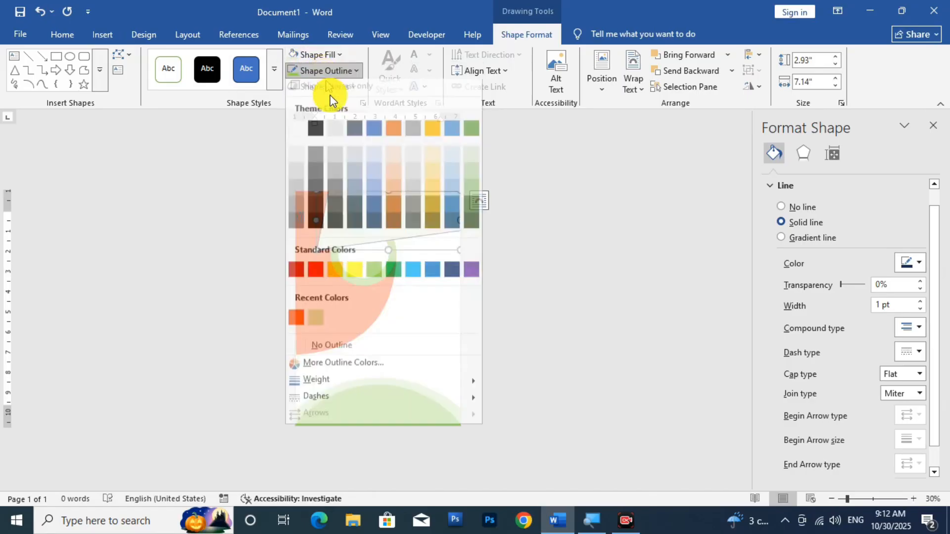
{"action": "left_click", "coordinate": [334, 352]}
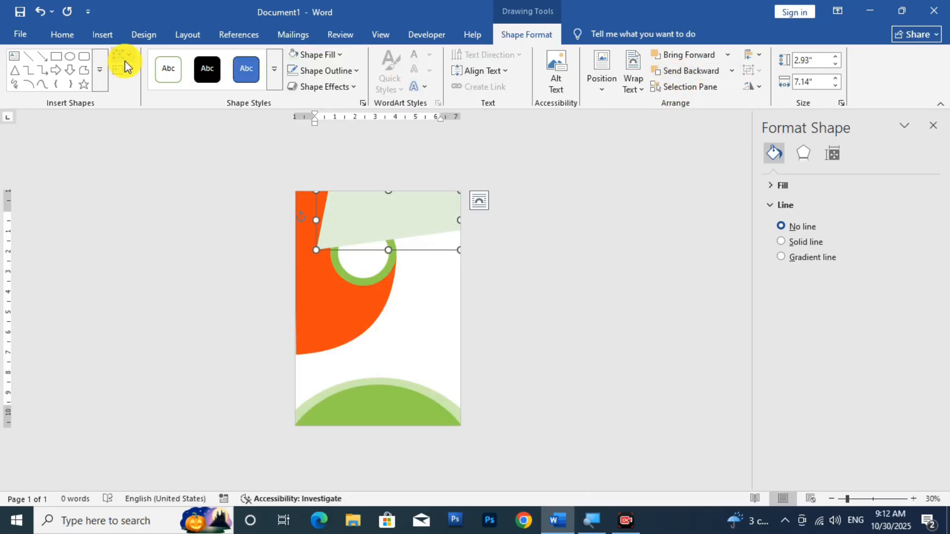
Step: Send the pale green freeform behind the ringed circle and orange shape, and bend its lower edge into an upward curve
{"action": "left_click", "coordinate": [702, 72]}
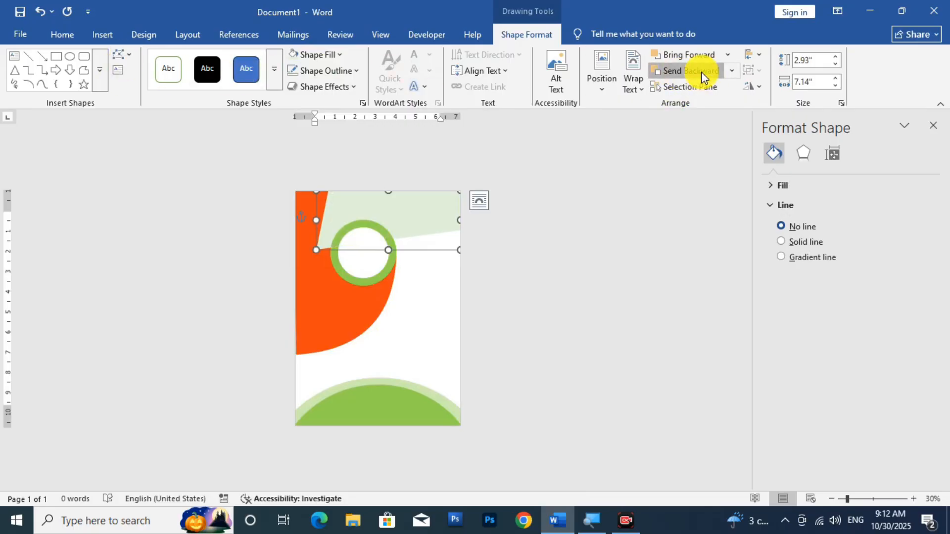
{"action": "left_click", "coordinate": [701, 72]}
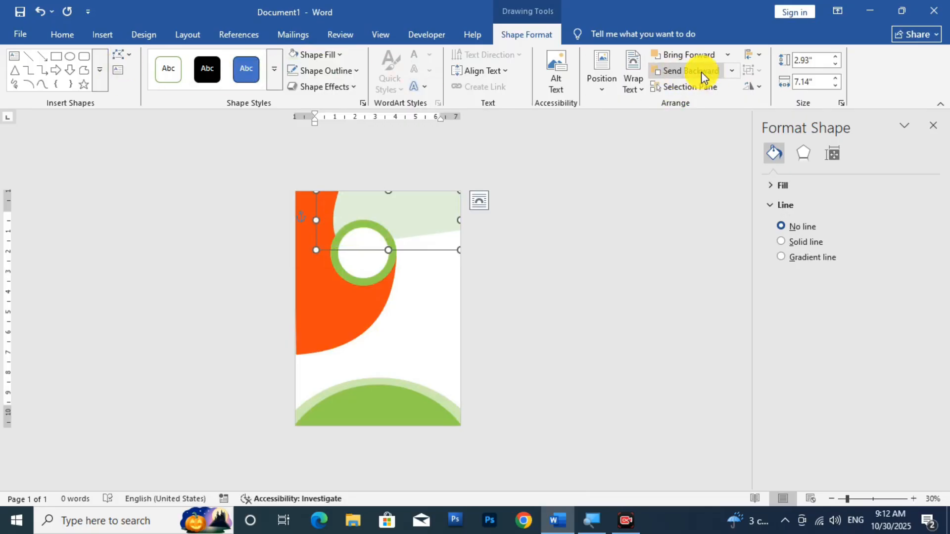
{"action": "left_click", "coordinate": [119, 56]}
{"action": "left_click", "coordinate": [134, 91]}
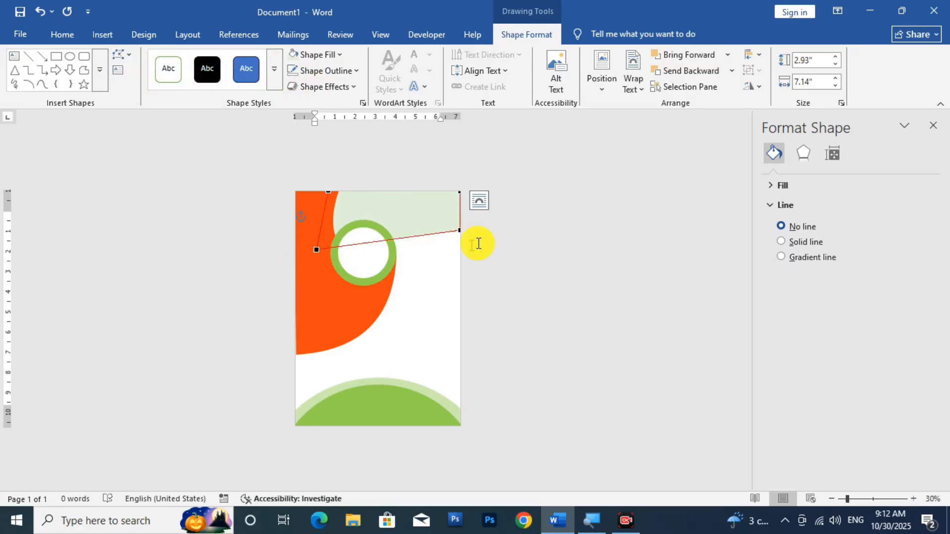
{"action": "left_click", "coordinate": [459, 229]}
{"action": "left_click_drag", "start_coordinate": [413, 237], "coordinate": [413, 223]}
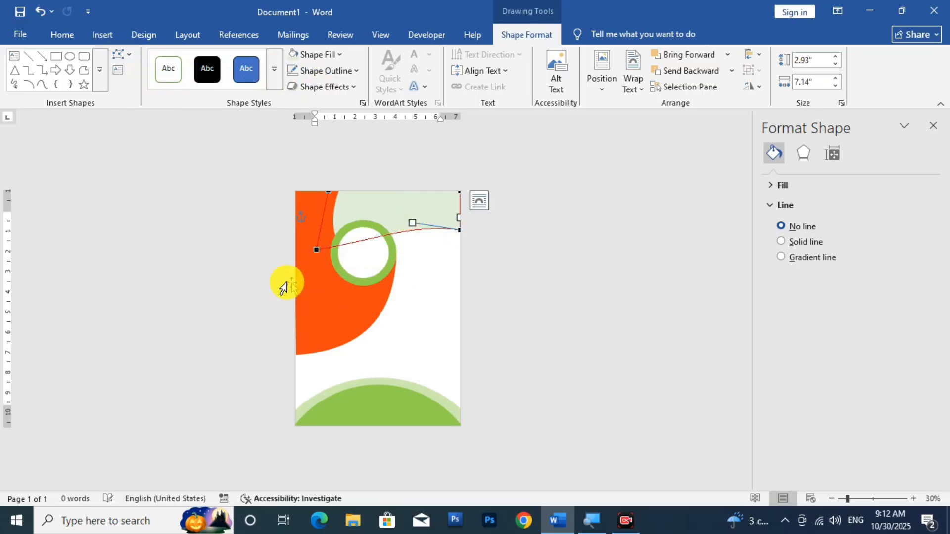
{"action": "left_click", "coordinate": [317, 250]}
{"action": "left_click_drag", "start_coordinate": [364, 244], "coordinate": [361, 228]}
{"action": "left_click", "coordinate": [541, 275]}
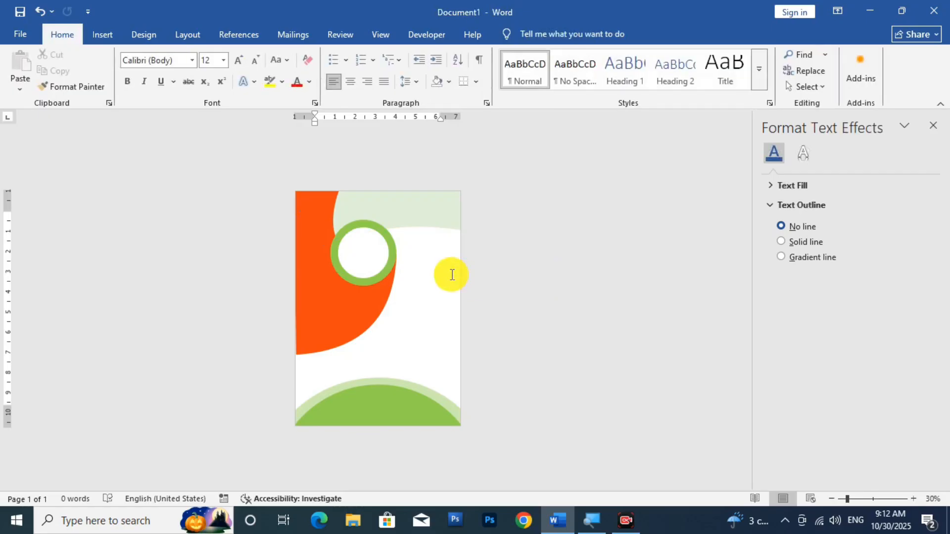
Step: Edit the pale green shape's points so the right part of its lower edge arches higher
{"action": "scroll", "coordinate": [451, 272], "scroll_direction": "up", "scroll_amount": 3}
{"action": "left_click", "coordinate": [495, 190]}
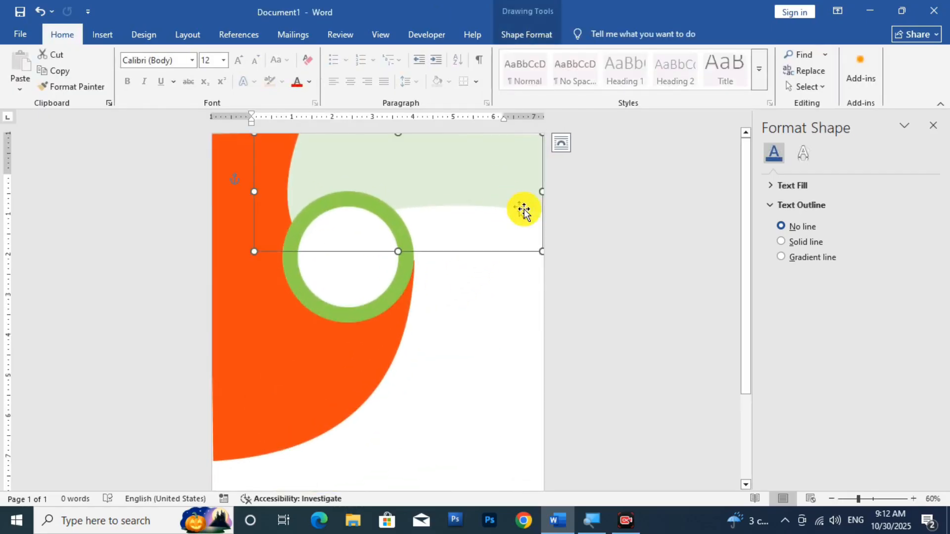
{"action": "left_click", "coordinate": [512, 40]}
{"action": "left_click", "coordinate": [124, 57]}
{"action": "left_click", "coordinate": [167, 91]}
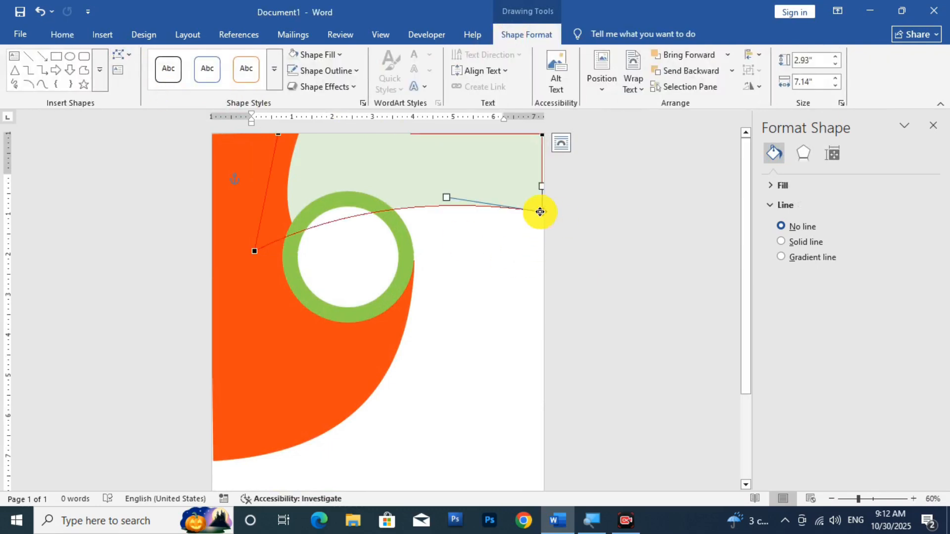
{"action": "left_click_drag", "start_coordinate": [448, 195], "coordinate": [445, 170]}
{"action": "left_click", "coordinate": [482, 291]}
{"action": "left_click", "coordinate": [544, 192]}
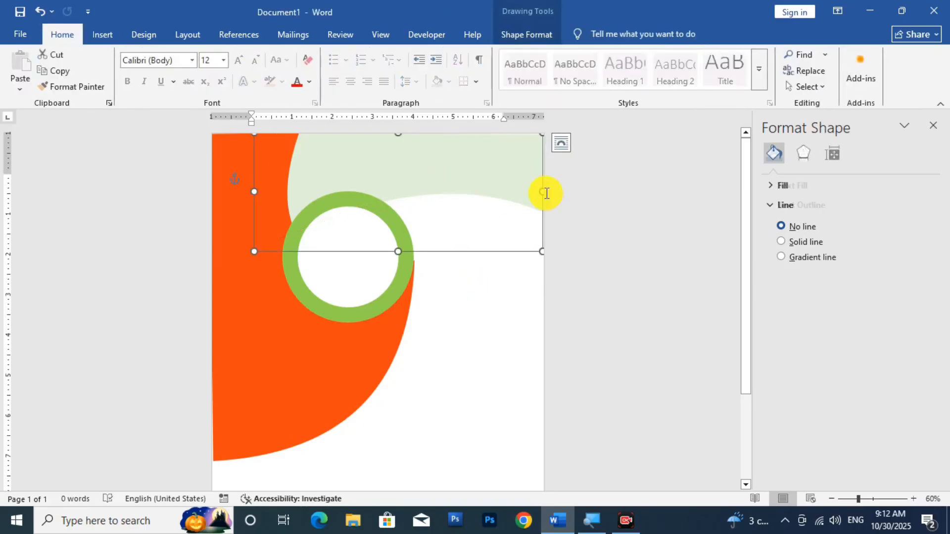
{"action": "key", "text": "ctrl+z"}
{"action": "left_click", "coordinate": [591, 266]}
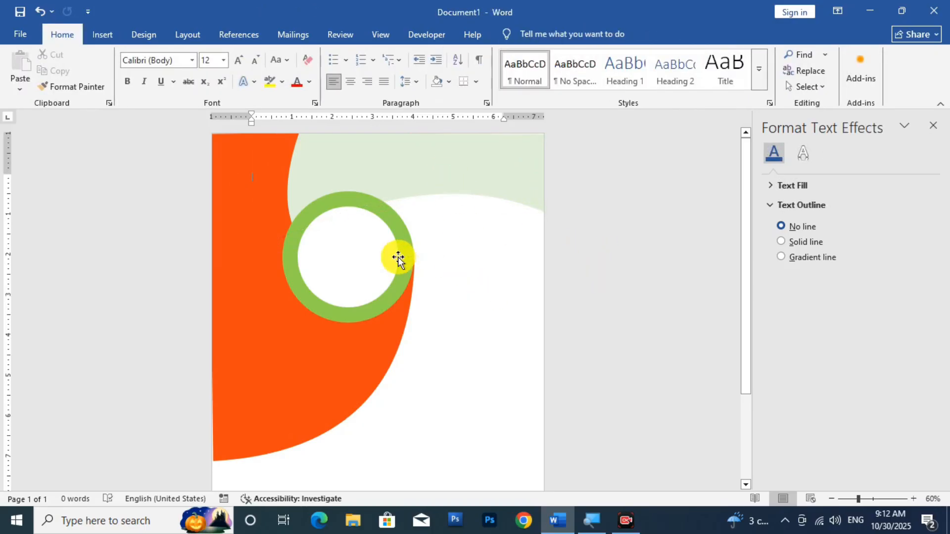
{"action": "left_click", "coordinate": [484, 170]}
{"action": "left_click", "coordinate": [405, 246]}
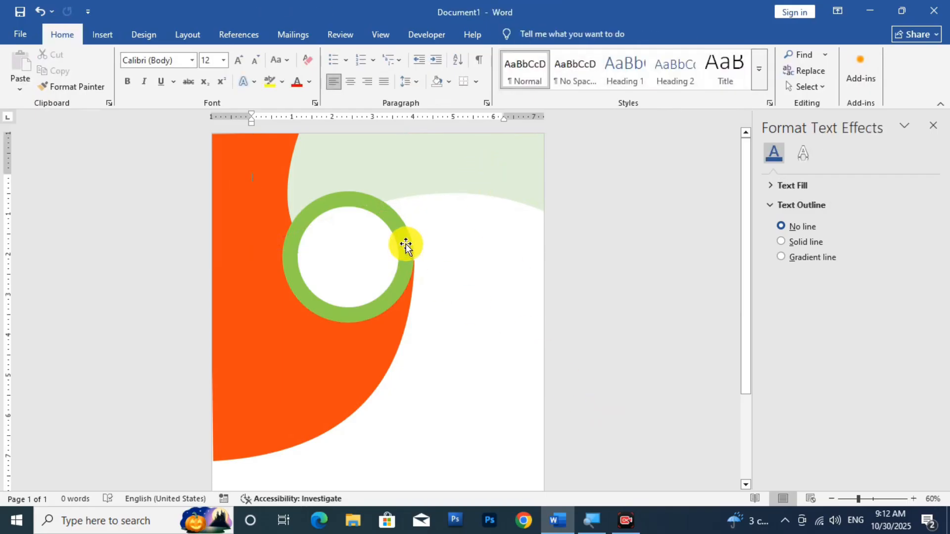
{"action": "scroll", "coordinate": [393, 268], "scroll_direction": "down", "scroll_amount": 2}
{"action": "scroll", "coordinate": [381, 328], "scroll_direction": "down", "scroll_amount": 3}
{"action": "scroll", "coordinate": [378, 328], "scroll_direction": "up", "scroll_amount": 2}
{"action": "scroll", "coordinate": [363, 346], "scroll_direction": "down", "scroll_amount": 2}
{"action": "scroll", "coordinate": [364, 344], "scroll_direction": "up", "scroll_amount": 2}
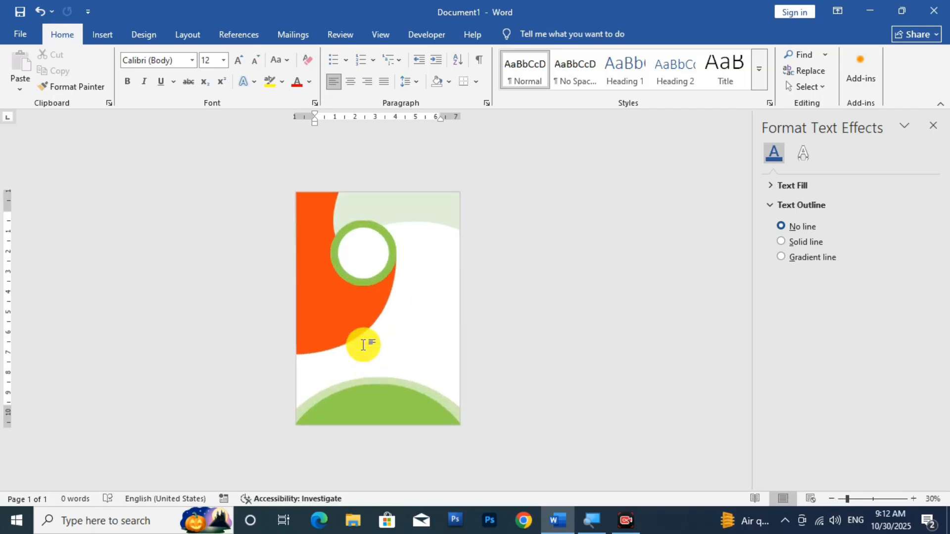
Step: Insert the Global Touch logo picture from the New Volume (E:) drive of this device
{"action": "left_click", "coordinate": [103, 36]}
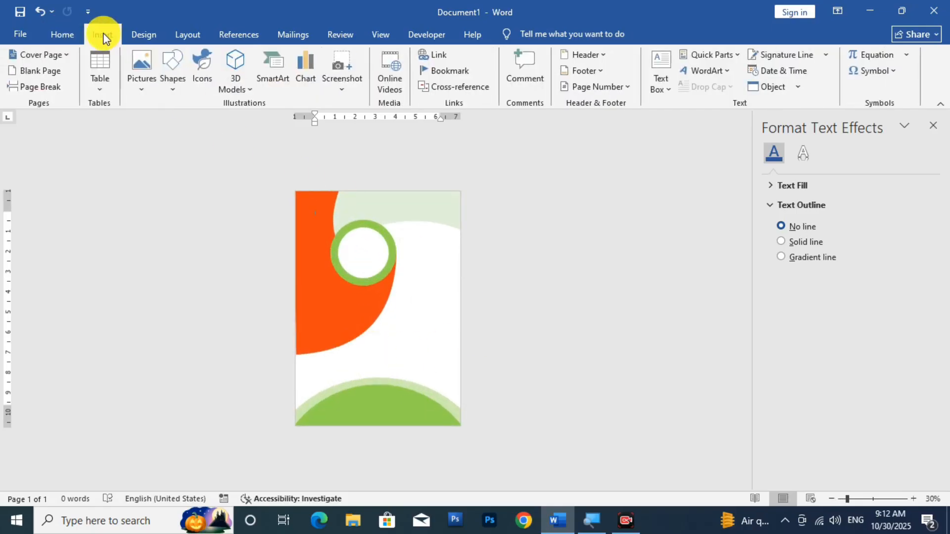
{"action": "left_click", "coordinate": [141, 64]}
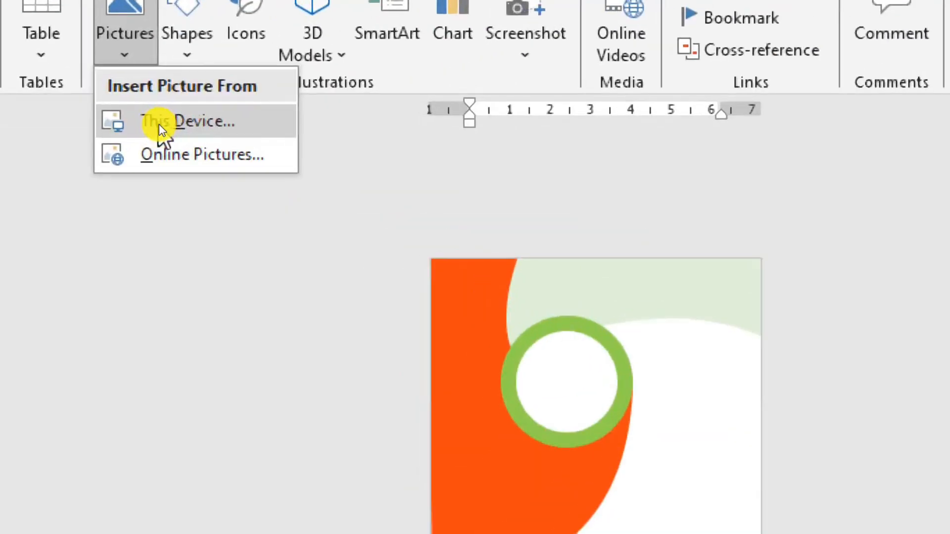
{"action": "left_click", "coordinate": [158, 124]}
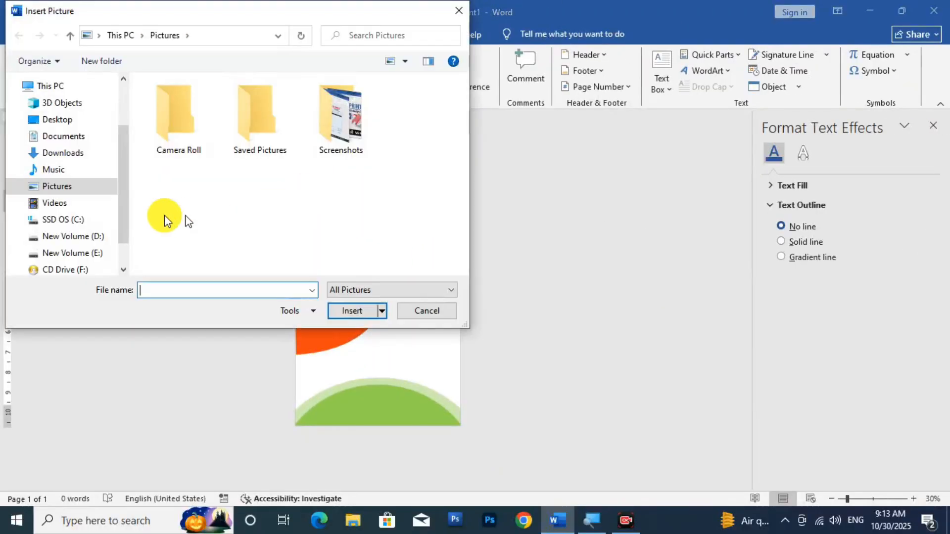
{"action": "left_click", "coordinate": [69, 237]}
{"action": "left_click", "coordinate": [69, 253]}
{"action": "scroll", "coordinate": [312, 198], "scroll_direction": "down", "scroll_amount": 10}
{"action": "scroll", "coordinate": [314, 209], "scroll_direction": "up", "scroll_amount": 2}
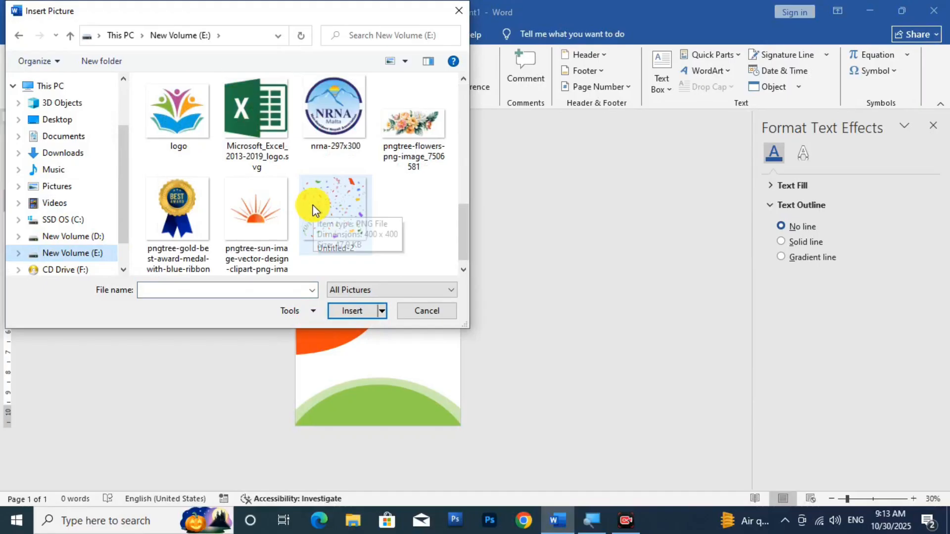
{"action": "left_click", "coordinate": [340, 120]}
{"action": "left_click", "coordinate": [365, 312]}
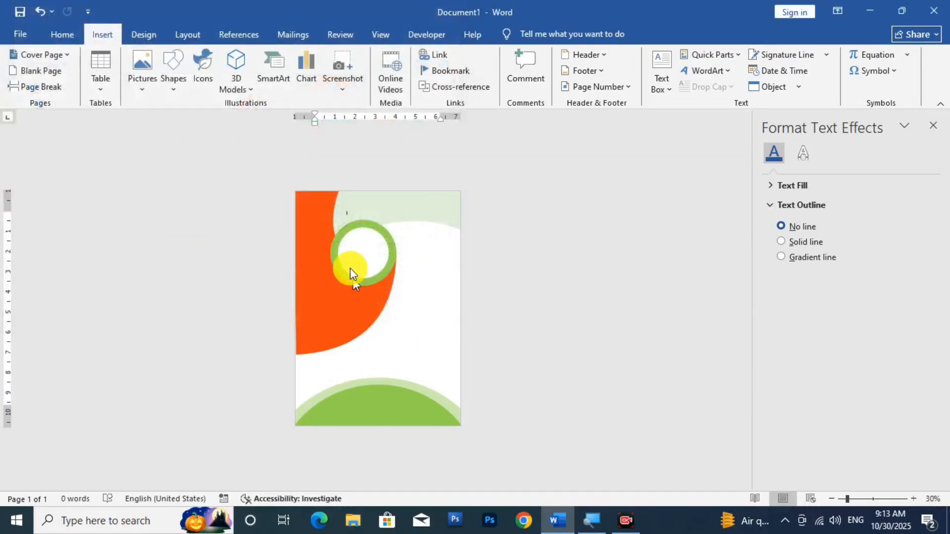
Step: Wrap the logo In Front of Text and place it inside the green ring at about 1.86" high and 1.49" wide
{"action": "left_click", "coordinate": [671, 82]}
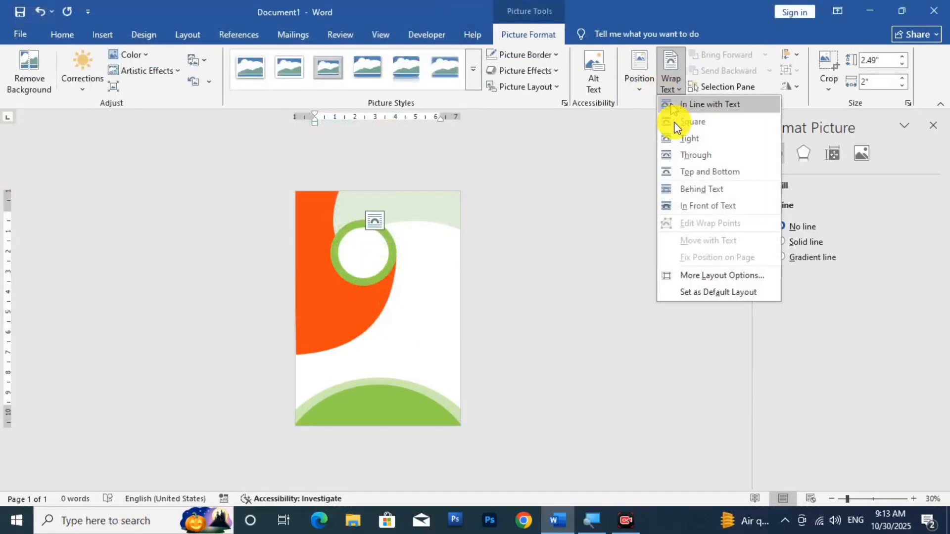
{"action": "left_click", "coordinate": [690, 206]}
{"action": "mouse_move", "coordinate": [353, 261]}
{"action": "left_mouse_down"}
{"action": "mouse_move", "coordinate": [340, 248]}
{"action": "mouse_move", "coordinate": [362, 258]}
{"action": "left_mouse_up"}
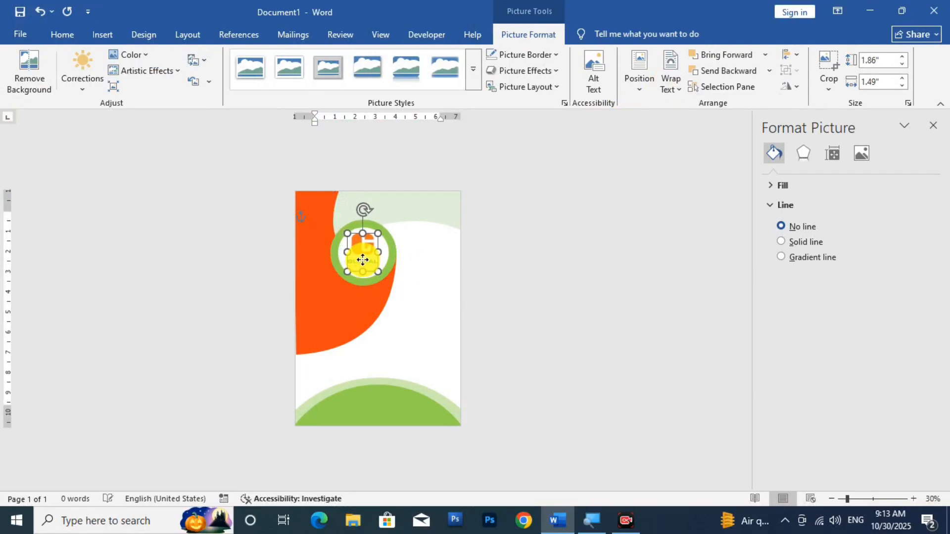
Step: Shrink the logo slightly and center it within the white circle
{"action": "scroll", "coordinate": [386, 287], "scroll_direction": "up", "scroll_amount": 7, "text": "ctrl"}
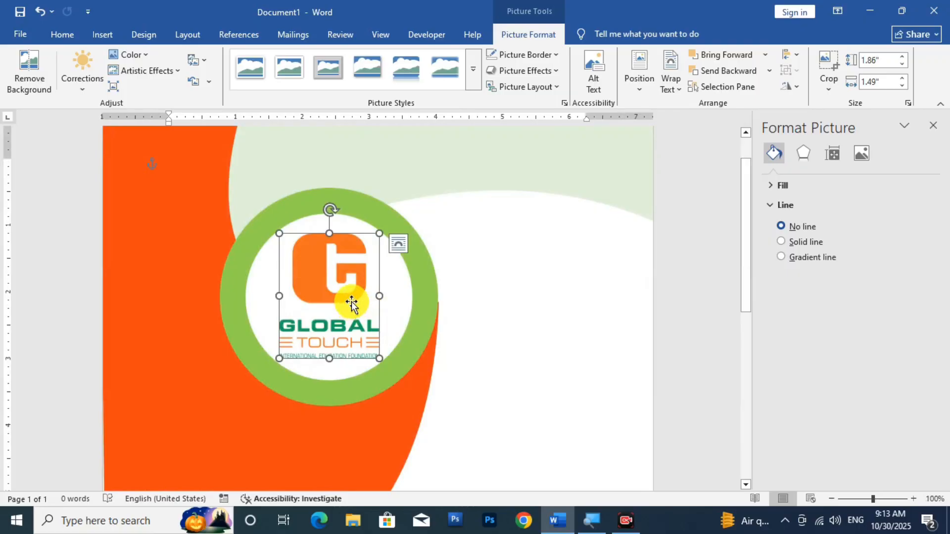
{"action": "left_click_drag", "start_coordinate": [379, 233], "coordinate": [377, 237]}
{"action": "left_click_drag", "start_coordinate": [350, 287], "coordinate": [350, 288]}
{"action": "left_click", "coordinate": [420, 293]}
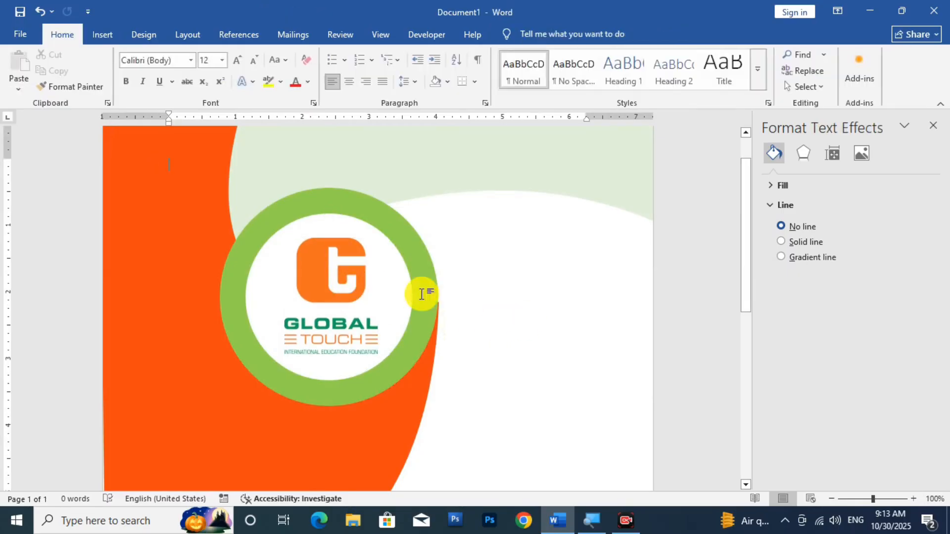
{"action": "scroll", "coordinate": [395, 310], "scroll_direction": "down", "scroll_amount": 5}
{"action": "scroll", "coordinate": [352, 249], "scroll_direction": "down", "scroll_amount": 3}
{"action": "scroll", "coordinate": [348, 237], "scroll_direction": "up", "scroll_amount": 2}
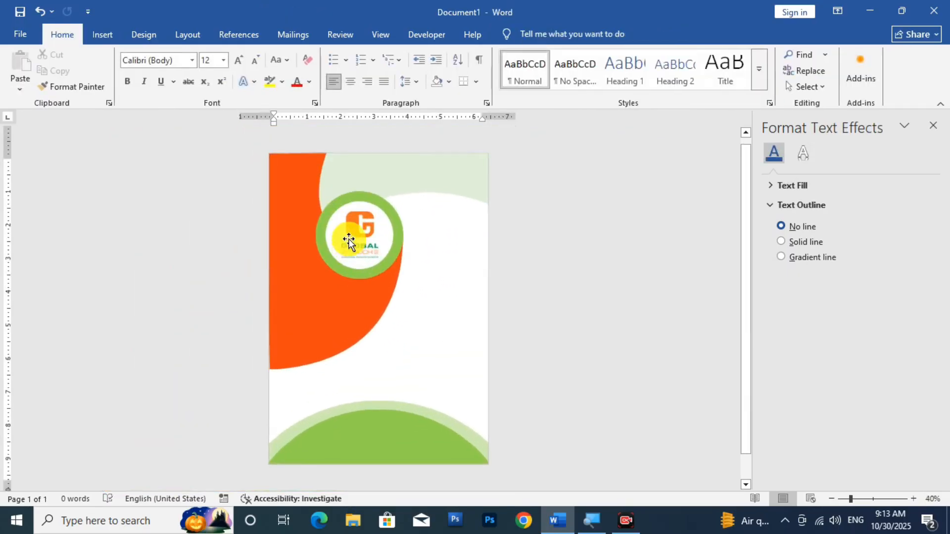
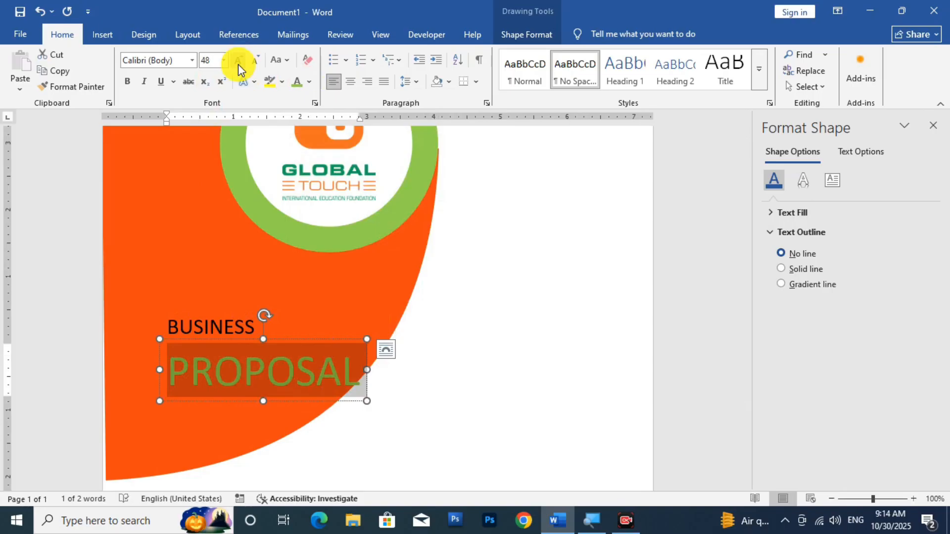
Step: Format PROPOSAL as bold 36 pt text and place its text box directly beneath BUSINESS
{"action": "left_click", "coordinate": [127, 82]}
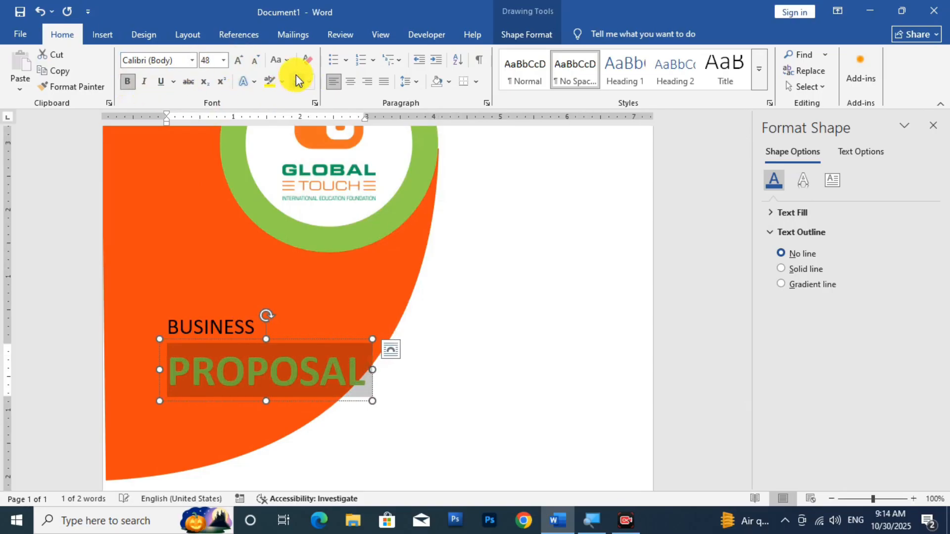
{"action": "left_click", "coordinate": [255, 60]}
{"action": "left_click_drag", "start_coordinate": [289, 342], "coordinate": [289, 327]}
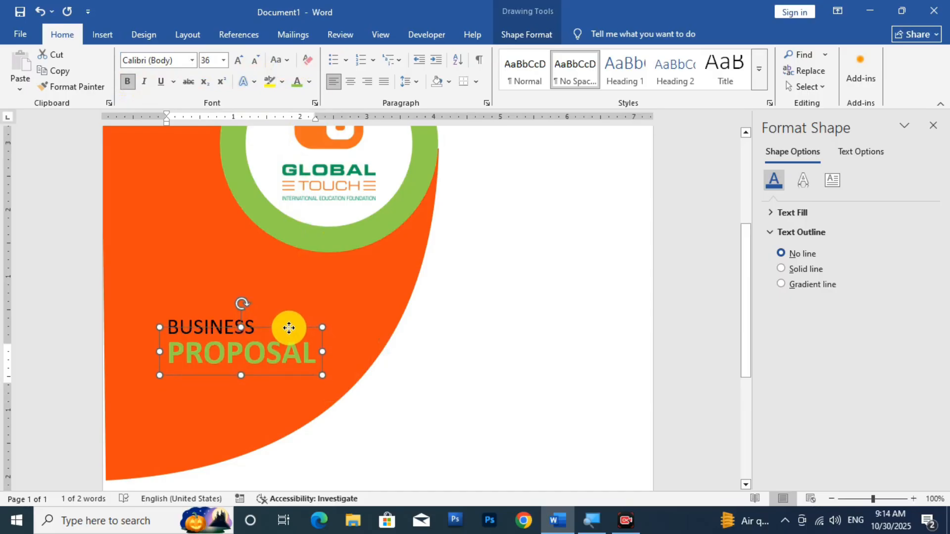
Step: Set the BUSINESS text in Calibri Light and color it white
{"action": "left_click", "coordinate": [212, 320]}
{"action": "key", "text": "ctrl+a"}
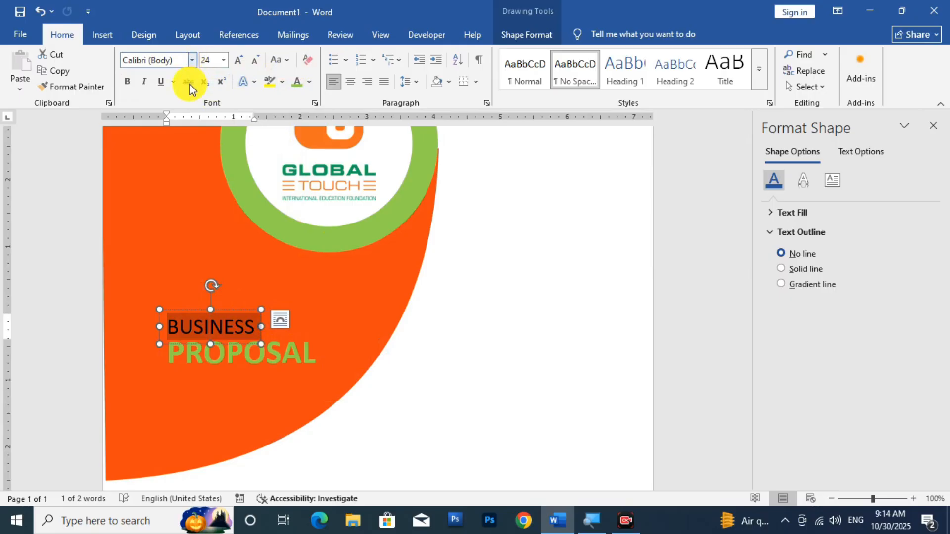
{"action": "left_click", "coordinate": [193, 61]}
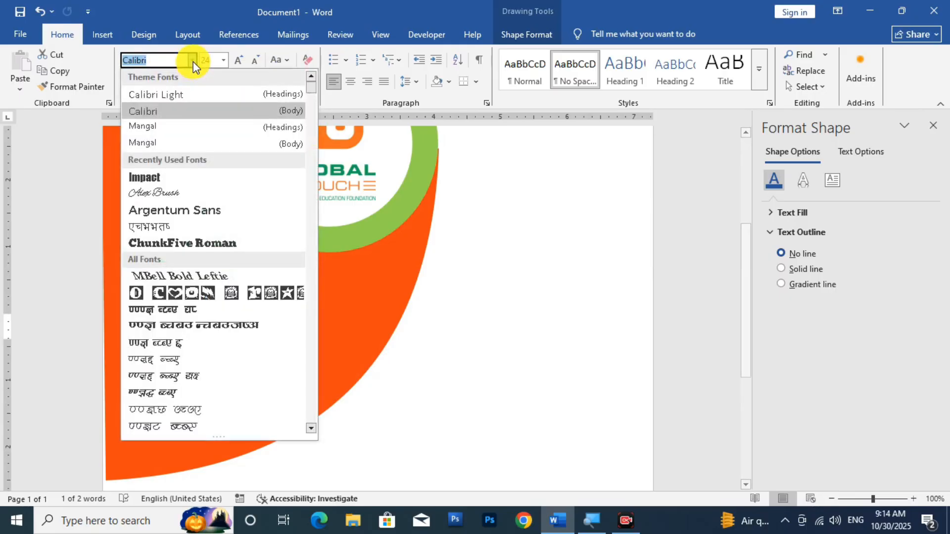
{"action": "left_click", "coordinate": [186, 94]}
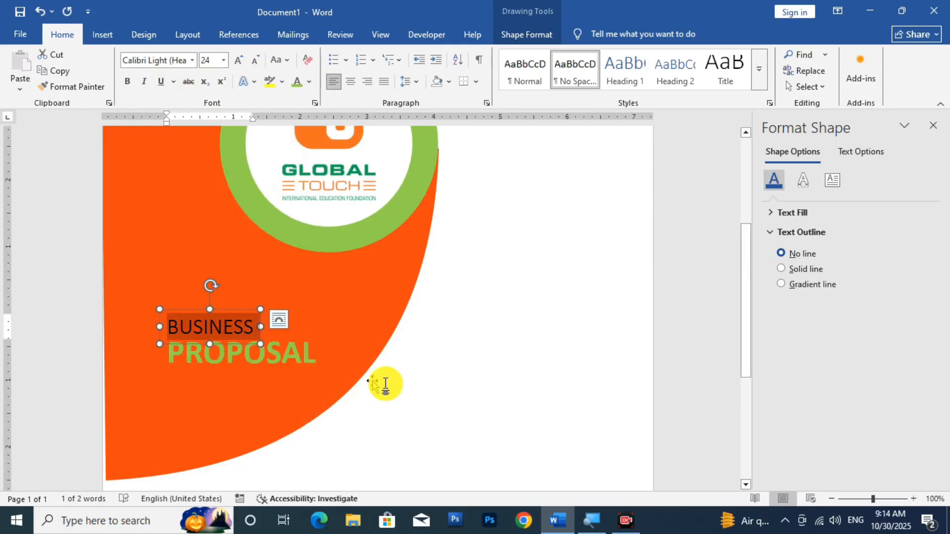
{"action": "left_click", "coordinate": [310, 82]}
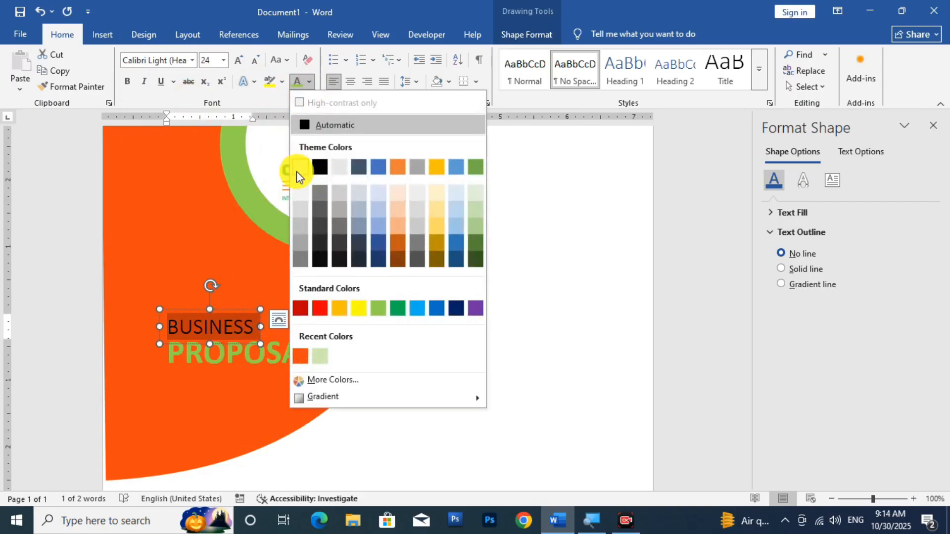
{"action": "left_click", "coordinate": [296, 171]}
{"action": "left_click", "coordinate": [441, 409]}
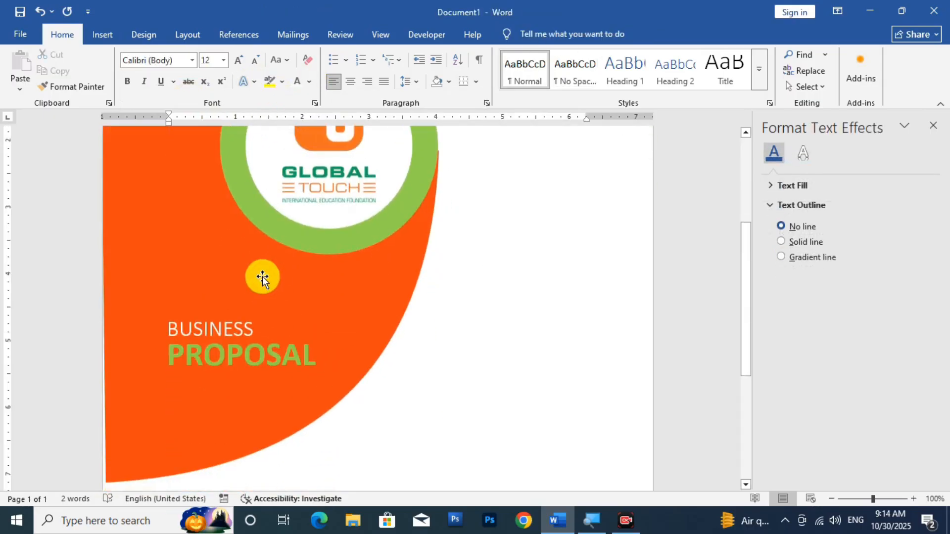
Step: Increase the font size of PROPOSAL to 40 pt
{"action": "scroll", "coordinate": [262, 278], "scroll_direction": "down", "scroll_amount": 5}
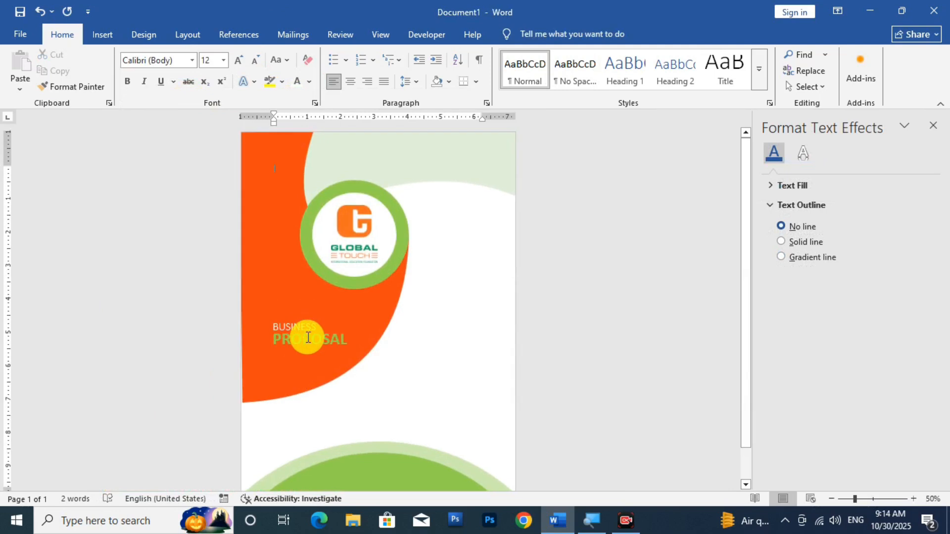
{"action": "left_click", "coordinate": [308, 338]}
{"action": "double_click", "coordinate": [308, 340]}
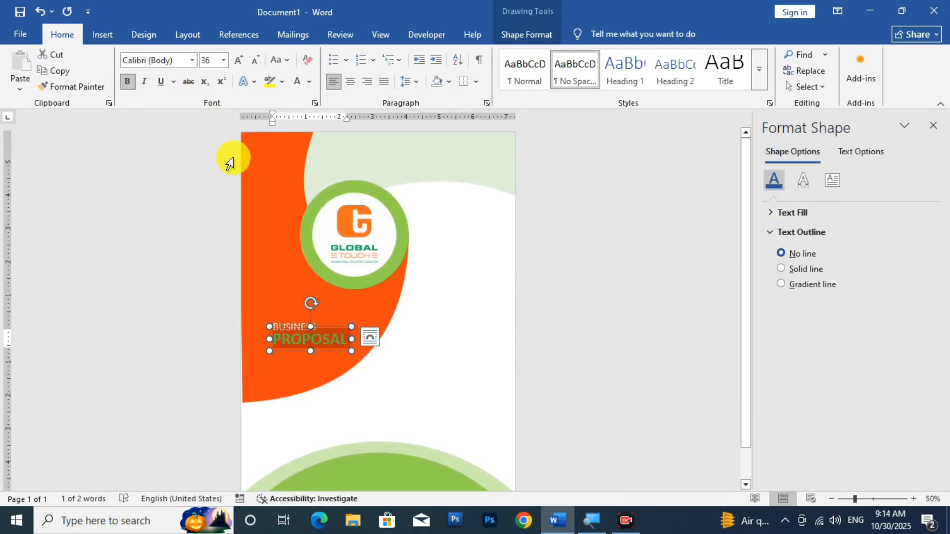
{"action": "left_click", "coordinate": [216, 60]}
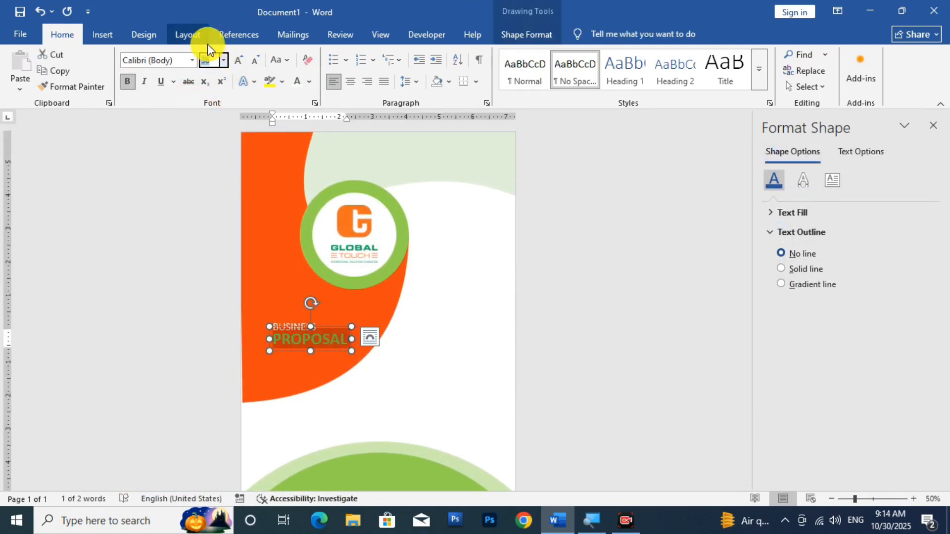
{"action": "key", "text": "Return"}
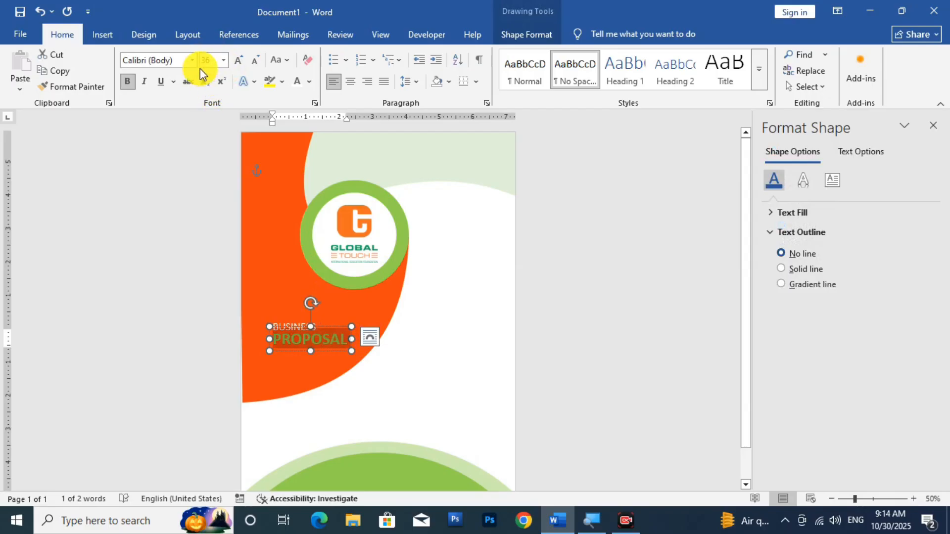
{"action": "left_click", "coordinate": [210, 59]}
{"action": "type", "text": "40"}
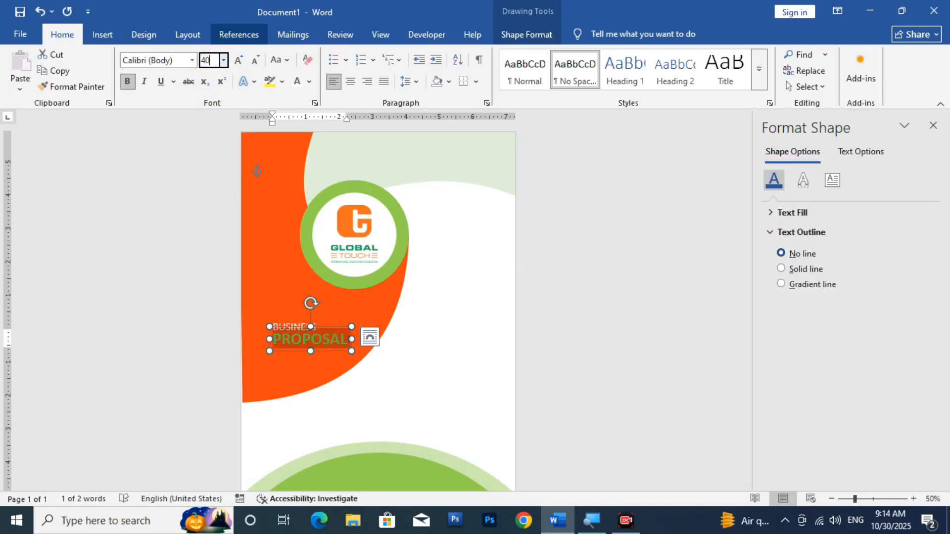
{"action": "key", "text": "Return"}
{"action": "left_click", "coordinate": [449, 384]}
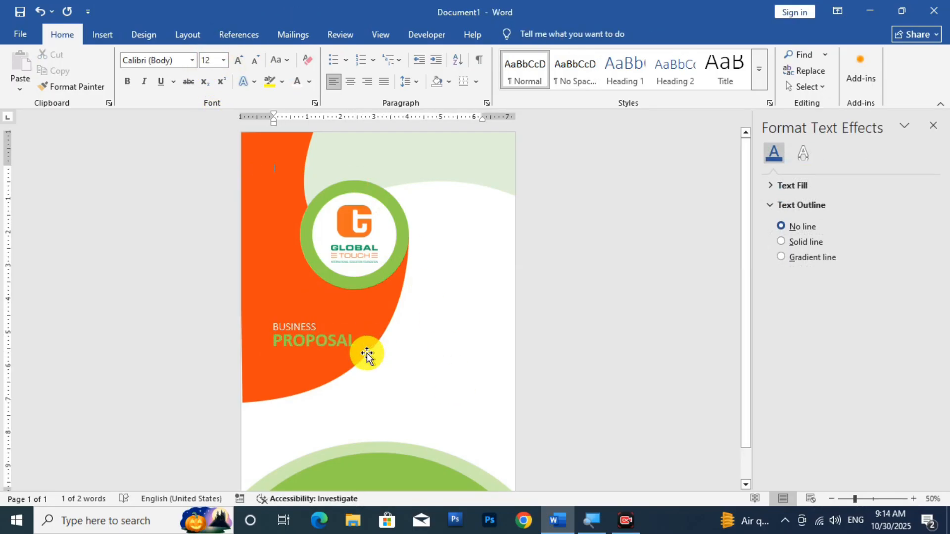
Step: Duplicate the BUSINESS text box beneath PROPOSAL and change the copy's text to COVER
{"action": "left_click", "coordinate": [289, 327]}
{"action": "left_click_drag", "start_coordinate": [286, 336], "coordinate": [286, 357]}
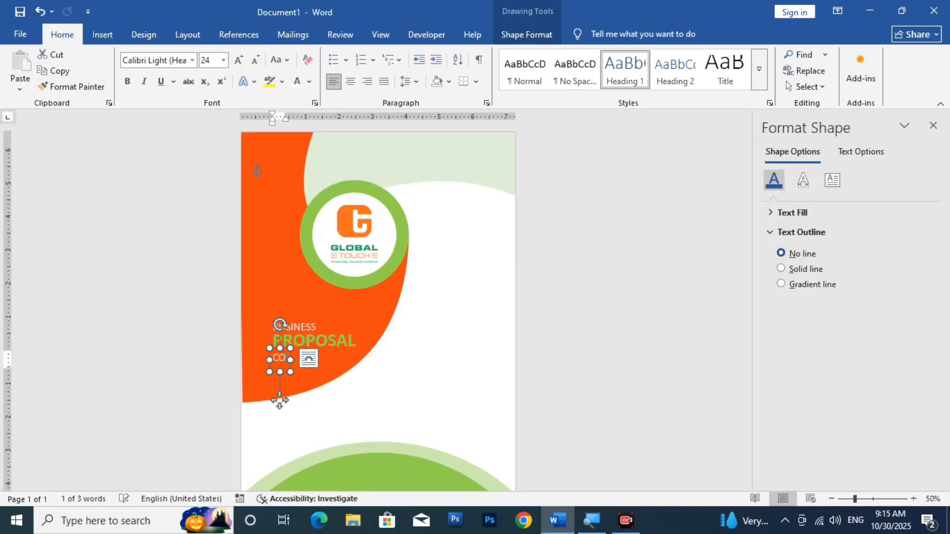
{"action": "type", "text": "COVER"}
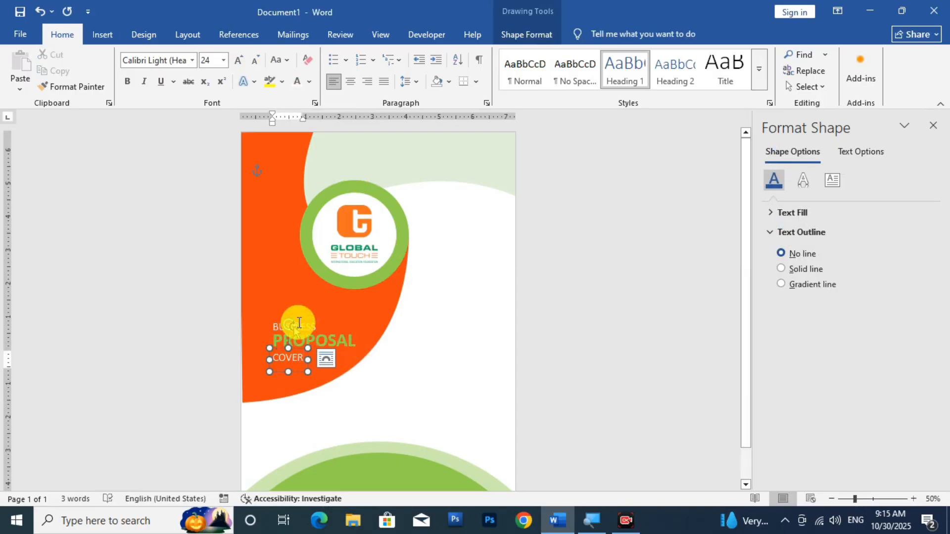
Step: Format COVER as bold 48 pt Calibri and move its text box up directly beneath PROPOSAL
{"action": "scroll", "coordinate": [293, 327], "scroll_direction": "up", "scroll_amount": 5, "text": "ctrl"}
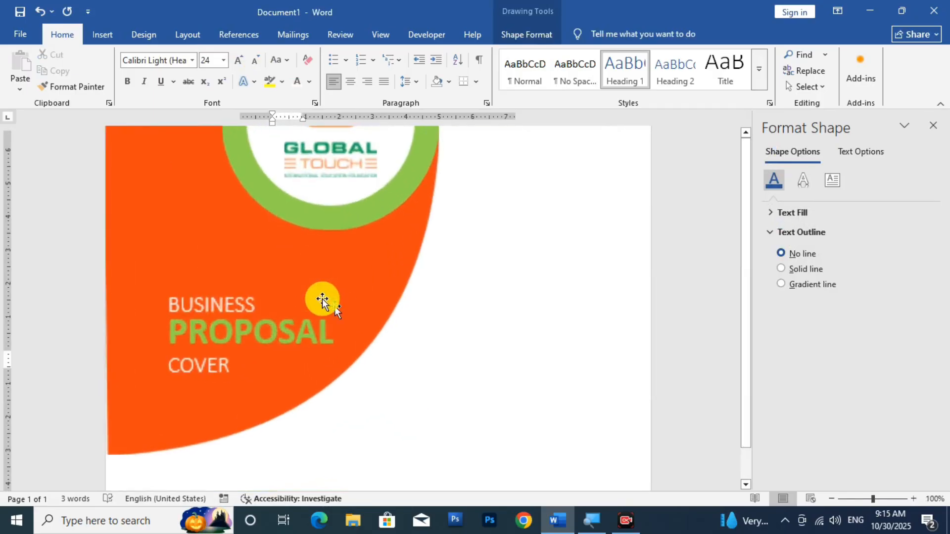
{"action": "left_click", "coordinate": [193, 62]}
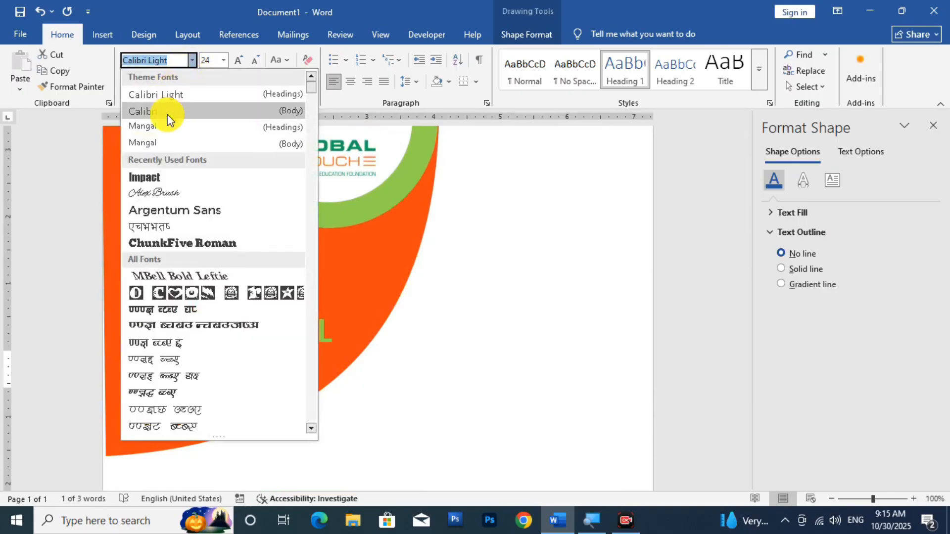
{"action": "left_click", "coordinate": [149, 111]}
{"action": "left_click", "coordinate": [239, 61]}
{"action": "left_click", "coordinate": [239, 61]}
{"action": "left_click", "coordinate": [238, 61]}
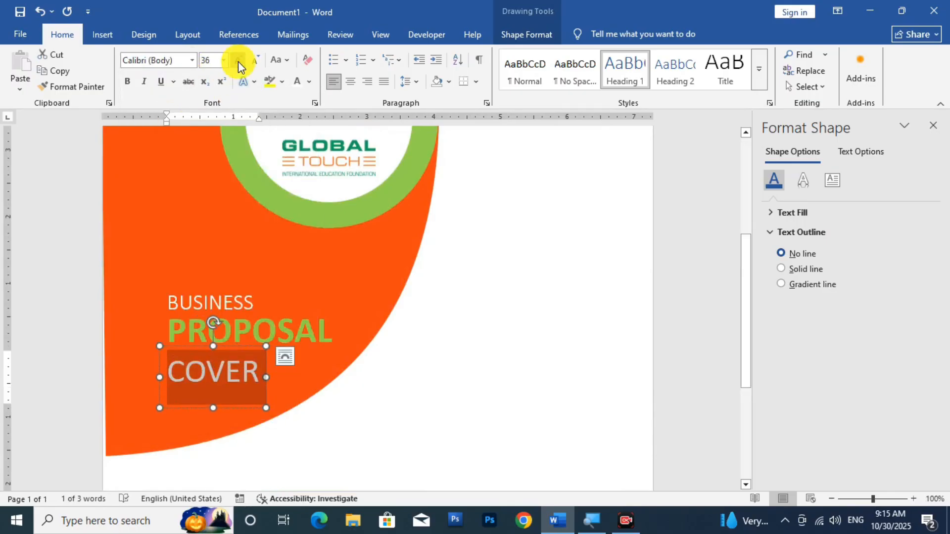
{"action": "left_click", "coordinate": [239, 63]}
{"action": "left_click_drag", "start_coordinate": [262, 345], "coordinate": [259, 331]}
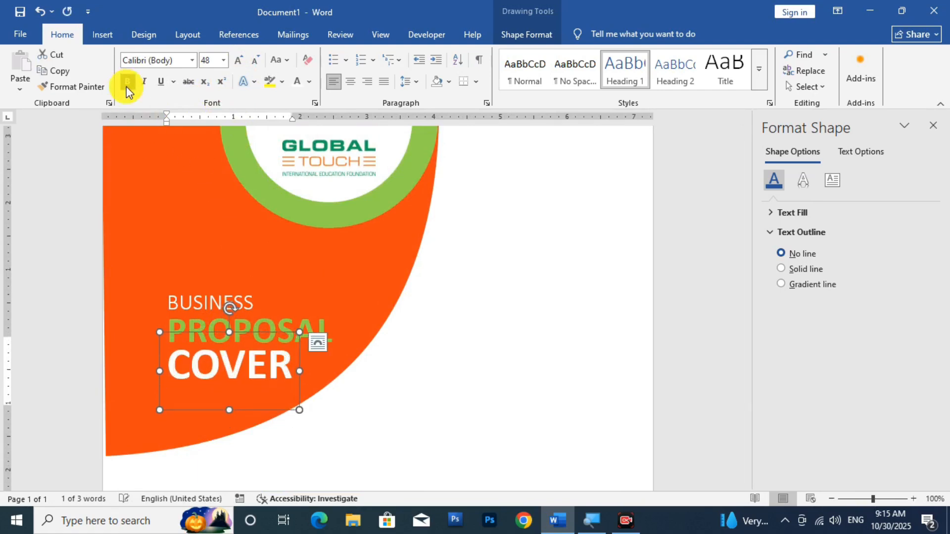
{"action": "left_click", "coordinate": [456, 388]}
Step: Insert a WordArt in the plain black fill style and place it on the green curved shape at the page bottom
{"action": "scroll", "coordinate": [381, 345], "scroll_direction": "down", "scroll_amount": 1}
{"action": "scroll", "coordinate": [378, 340], "scroll_direction": "down", "scroll_amount": 10}
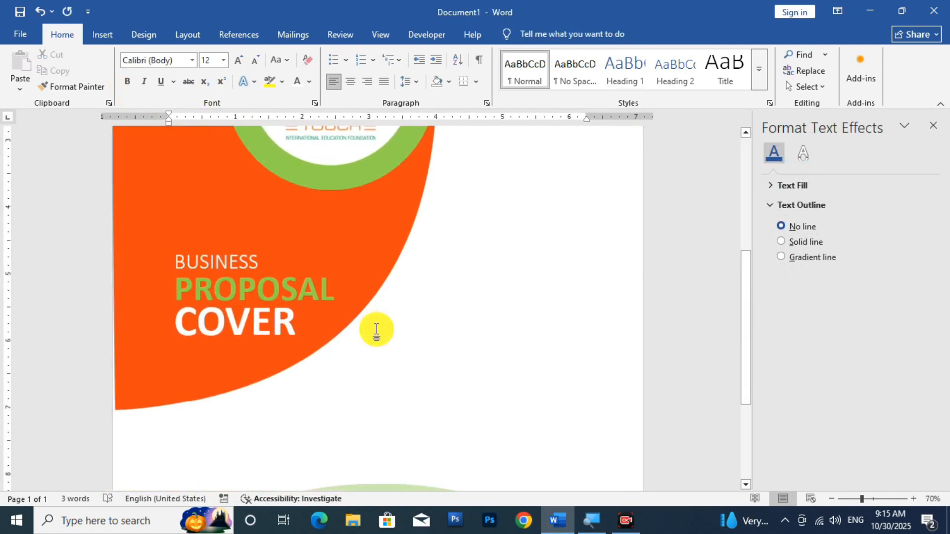
{"action": "scroll", "coordinate": [396, 354], "scroll_direction": "up", "scroll_amount": 2}
{"action": "scroll", "coordinate": [391, 356], "scroll_direction": "down", "scroll_amount": 3}
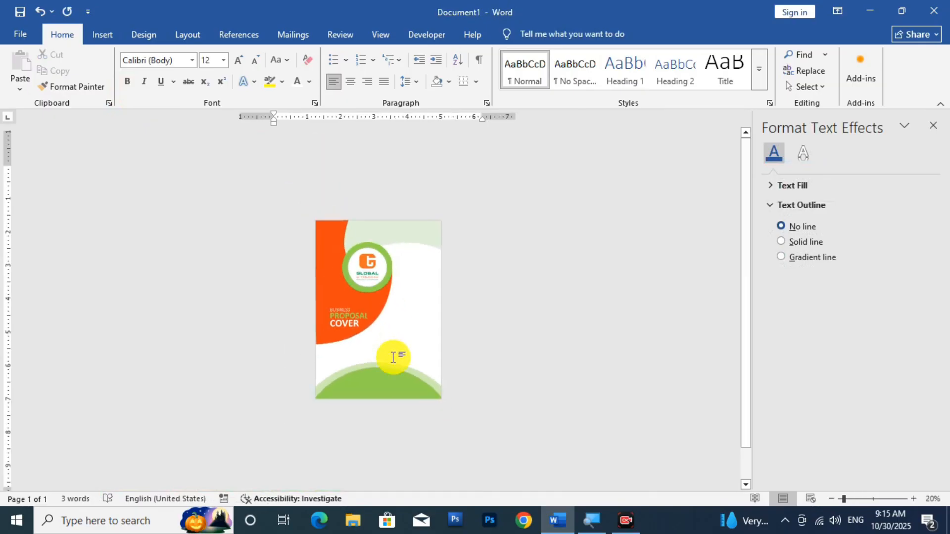
{"action": "scroll", "coordinate": [388, 399], "scroll_direction": "up", "scroll_amount": 2}
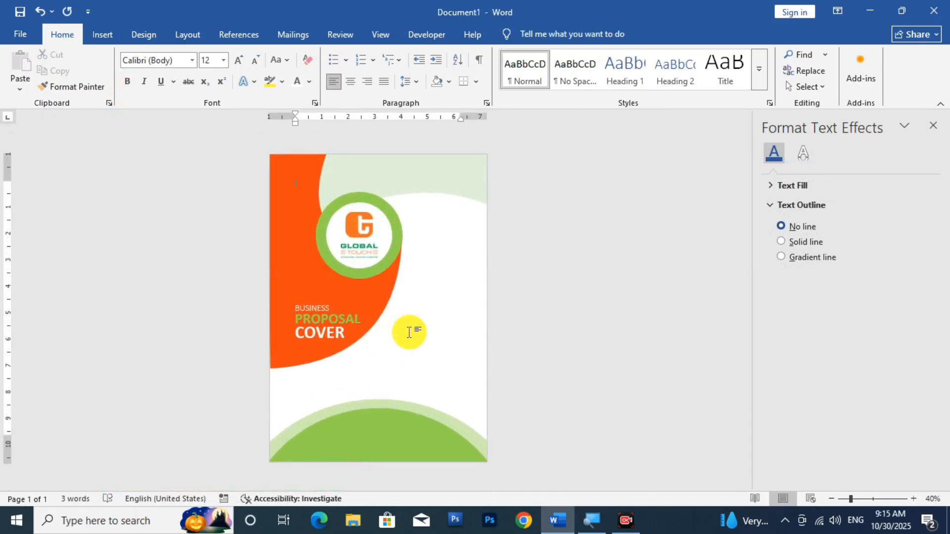
{"action": "left_click", "coordinate": [101, 37]}
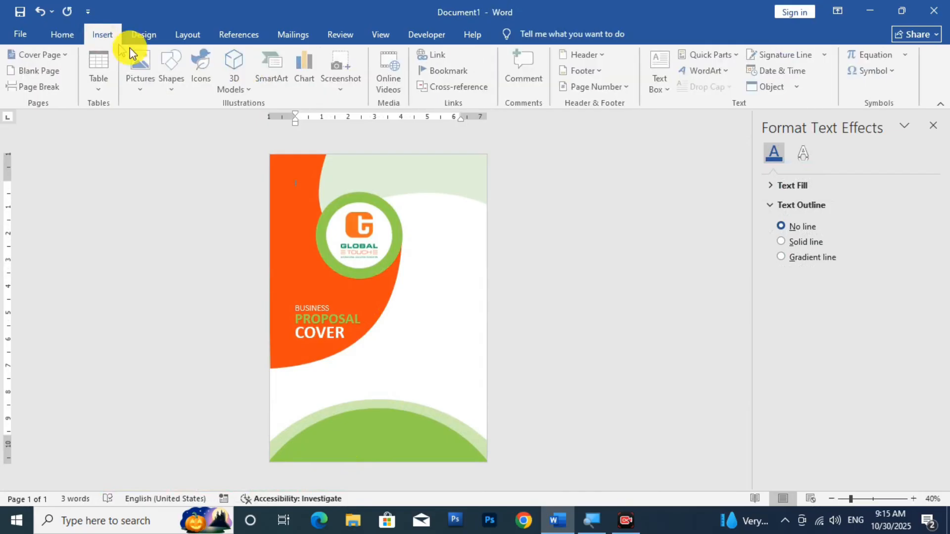
{"action": "left_click", "coordinate": [705, 70]}
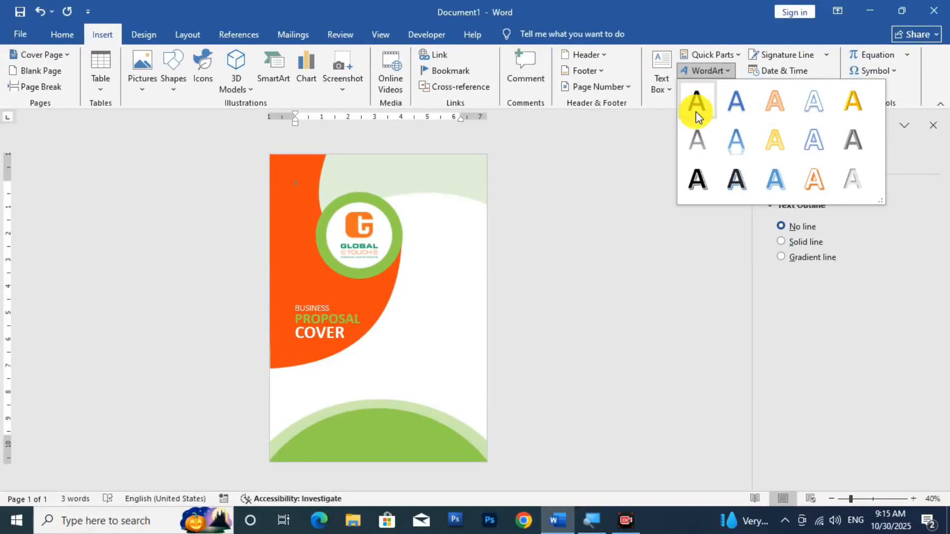
{"action": "left_click", "coordinate": [696, 111]}
{"action": "left_click_drag", "start_coordinate": [353, 208], "coordinate": [391, 451]}
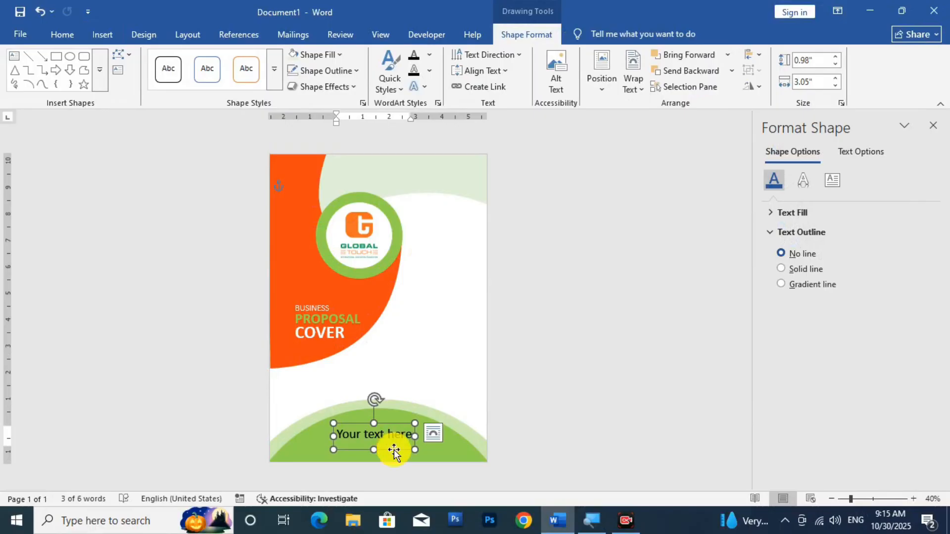
Step: Replace the WordArt placeholder text with "Let's Go ahead, starting with an opening quotation mark
{"action": "left_click_drag", "start_coordinate": [394, 435], "coordinate": [427, 436]}
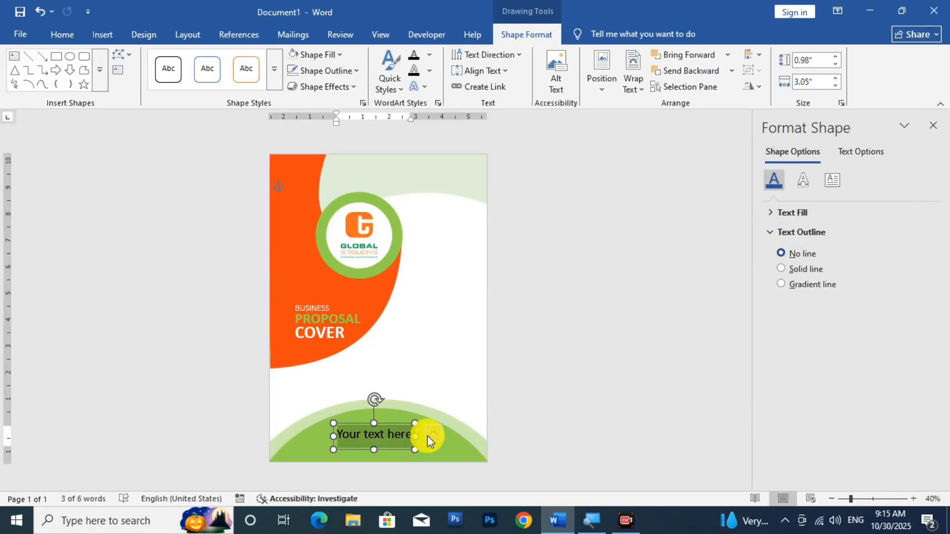
{"action": "key", "text": "BackSpace"}
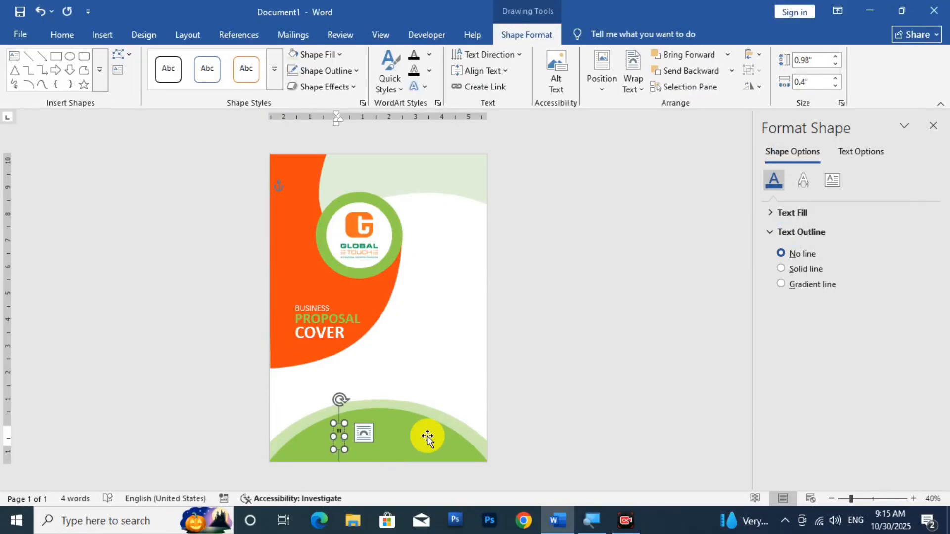
{"action": "type", "text": "\"IET"}
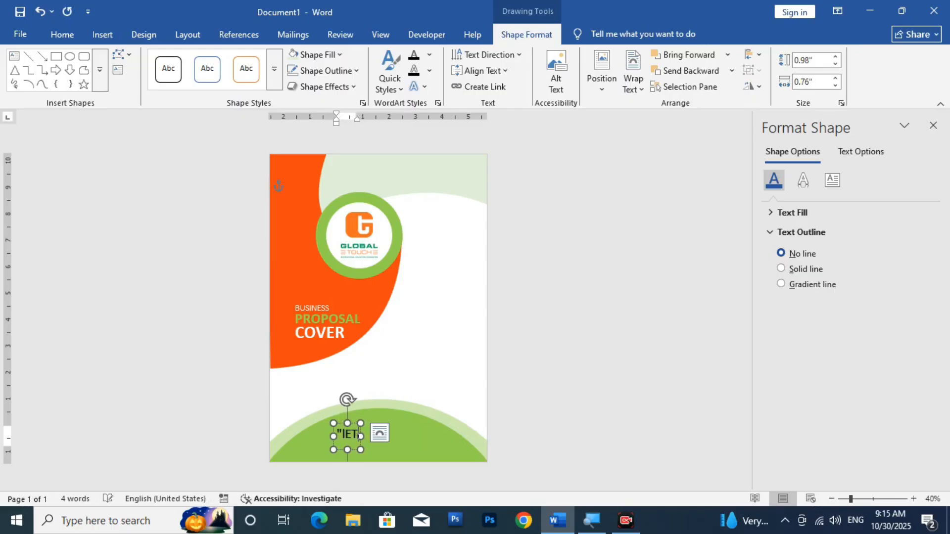
{"action": "key", "text": "BackSpace"}
{"action": "key", "text": "BackSpace"}
{"action": "key", "text": "BackSpace"}
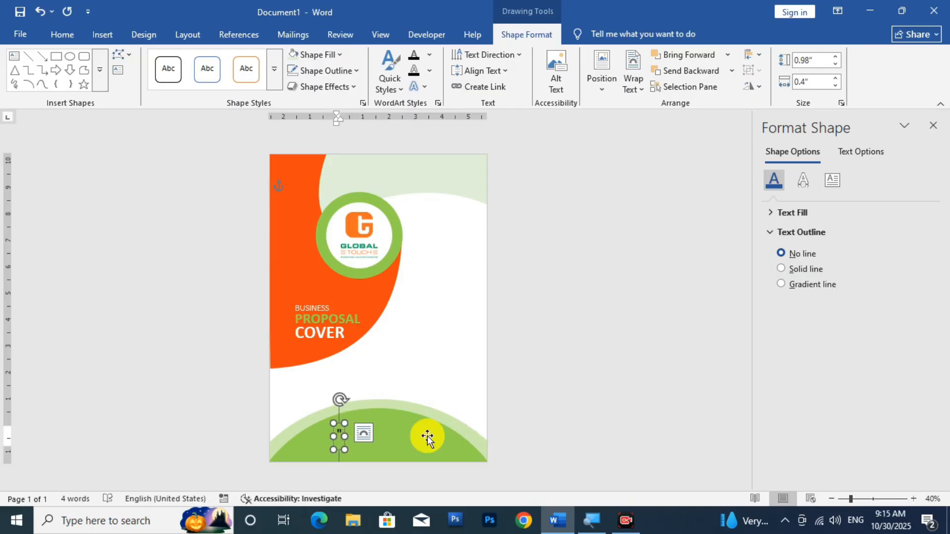
{"action": "type", "text": "Lets"}
{"action": "key", "text": "BackSpace"}
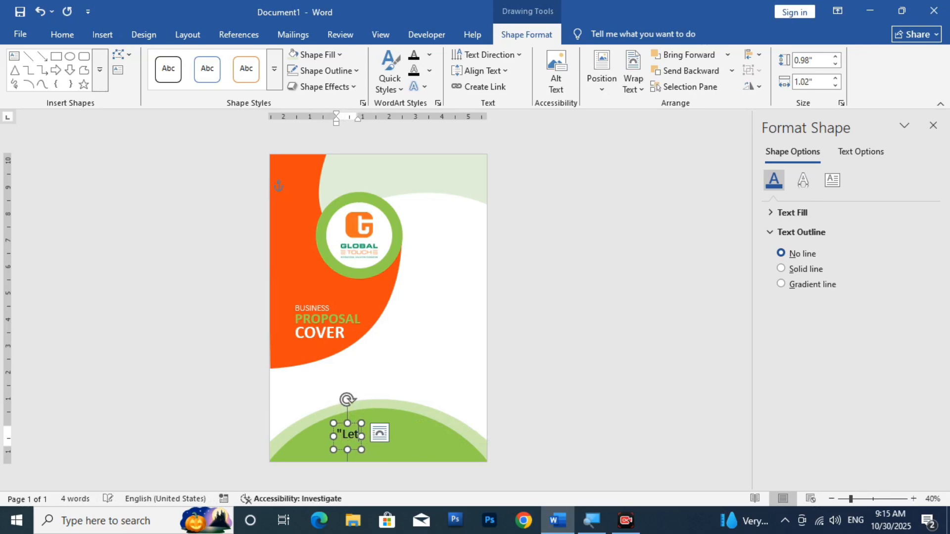
{"action": "type", "text": "'s Go"}
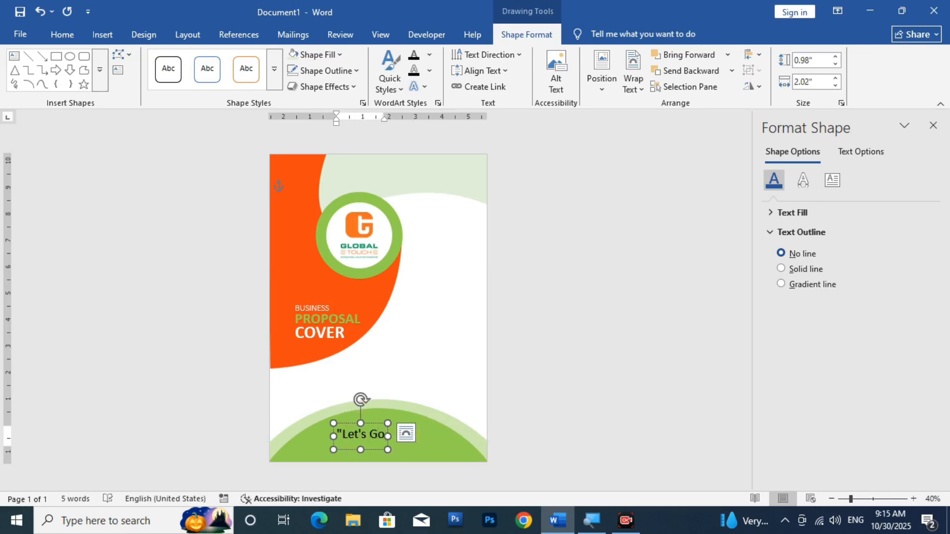
{"action": "type", "text": " ahead"}
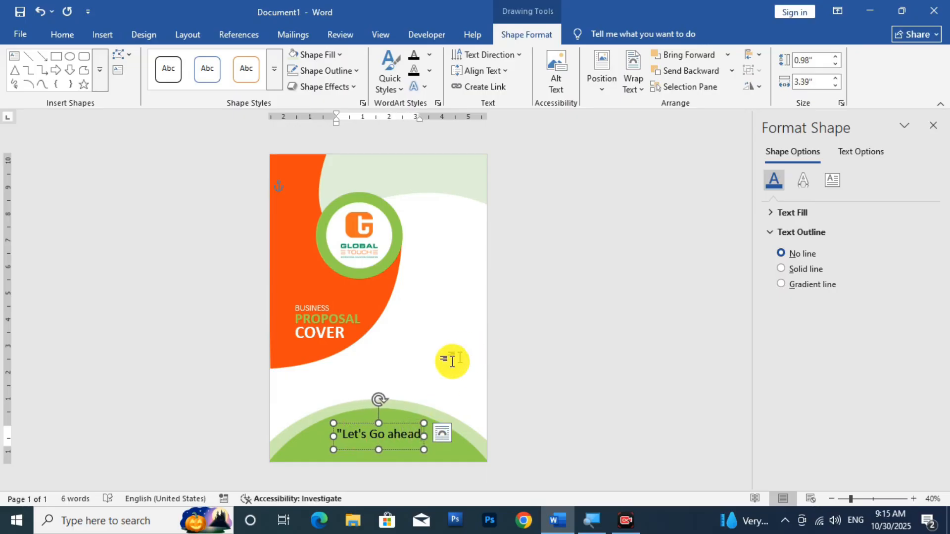
Step: Try white as the font color of the "Let's Go ahead" tagline
{"action": "key", "text": "ctrl+a"}
{"action": "left_click", "coordinate": [63, 36]}
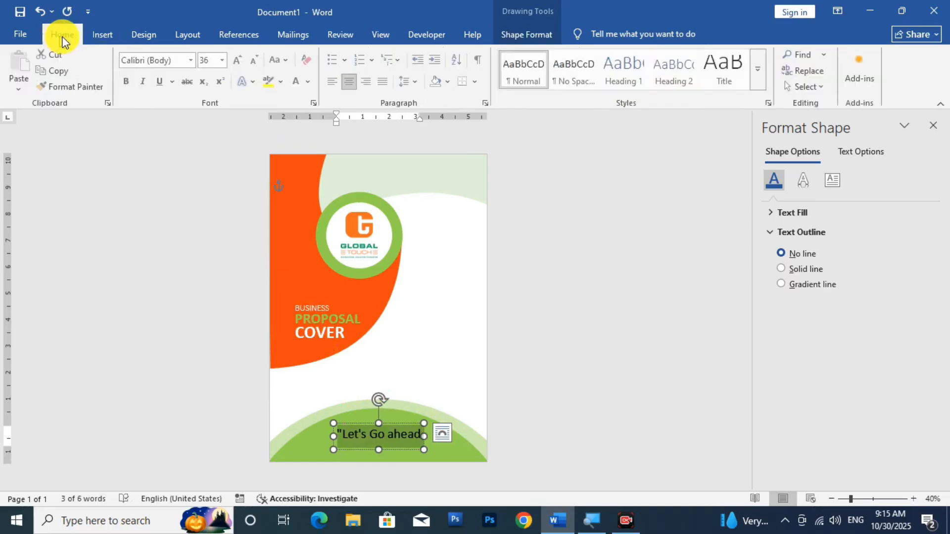
{"action": "left_click", "coordinate": [310, 84]}
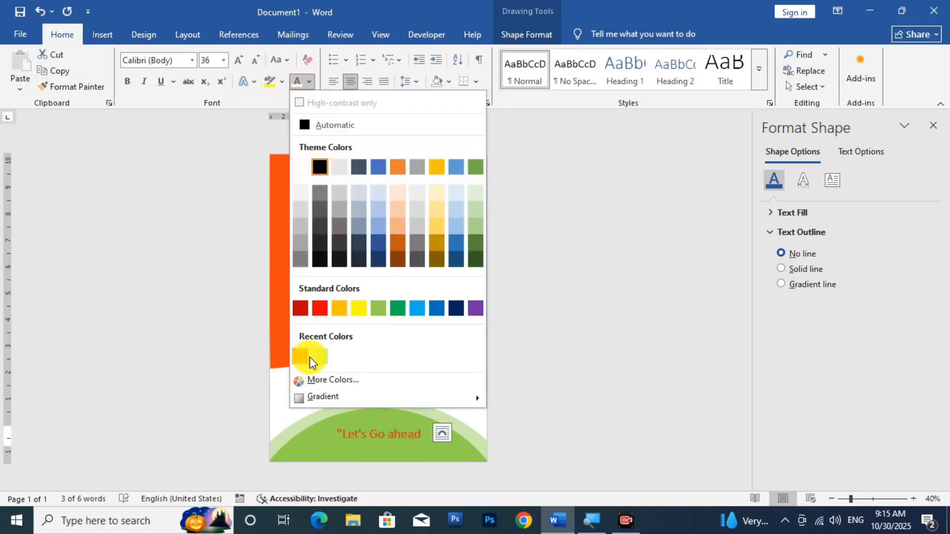
{"action": "left_click", "coordinate": [302, 172]}
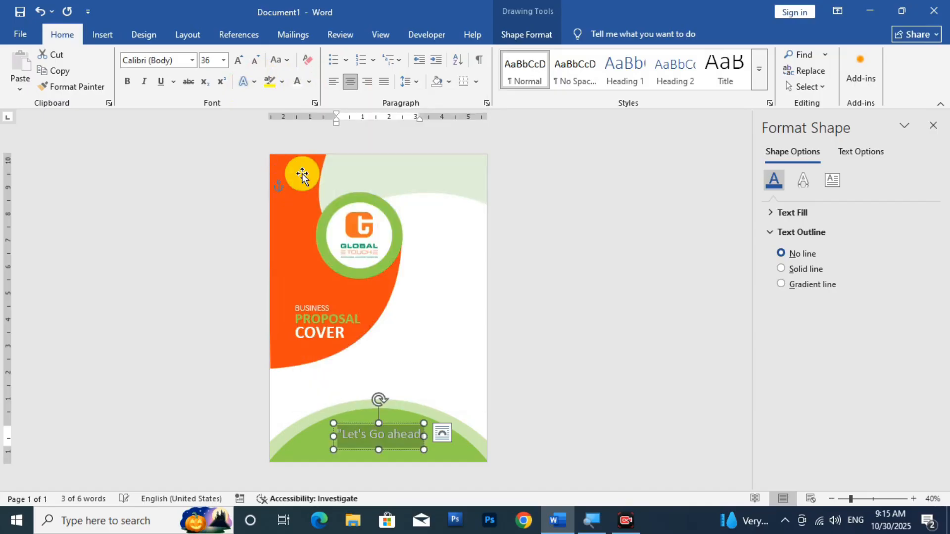
Step: Color the "Let's Go ahead" tagline black and reduce its font size to 20 pt
{"action": "left_click", "coordinate": [312, 84]}
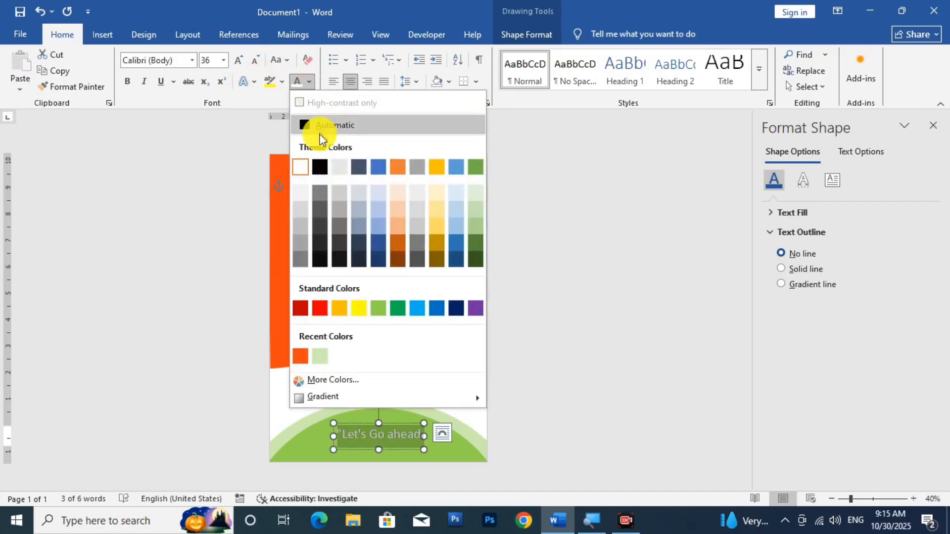
{"action": "left_click", "coordinate": [315, 172]}
{"action": "left_click", "coordinate": [254, 61]}
{"action": "left_click", "coordinate": [253, 62]}
{"action": "left_click", "coordinate": [254, 61]}
{"action": "left_click", "coordinate": [253, 62]}
{"action": "left_click", "coordinate": [253, 61]}
{"action": "scroll", "coordinate": [440, 346], "scroll_direction": "up", "scroll_amount": 3}
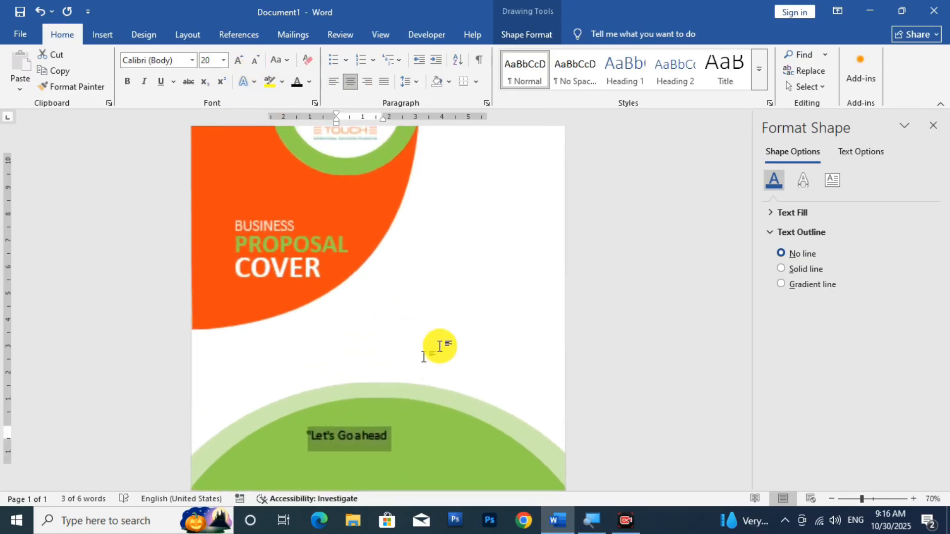
Step: Apply the No Spacing style to the "Let's Go ahead" tagline and bring its font size to 20 pt
{"action": "left_click", "coordinate": [572, 75]}
{"action": "left_click", "coordinate": [236, 60]}
{"action": "left_click", "coordinate": [237, 60]}
{"action": "left_click", "coordinate": [237, 60]}
{"action": "left_click", "coordinate": [236, 60]}
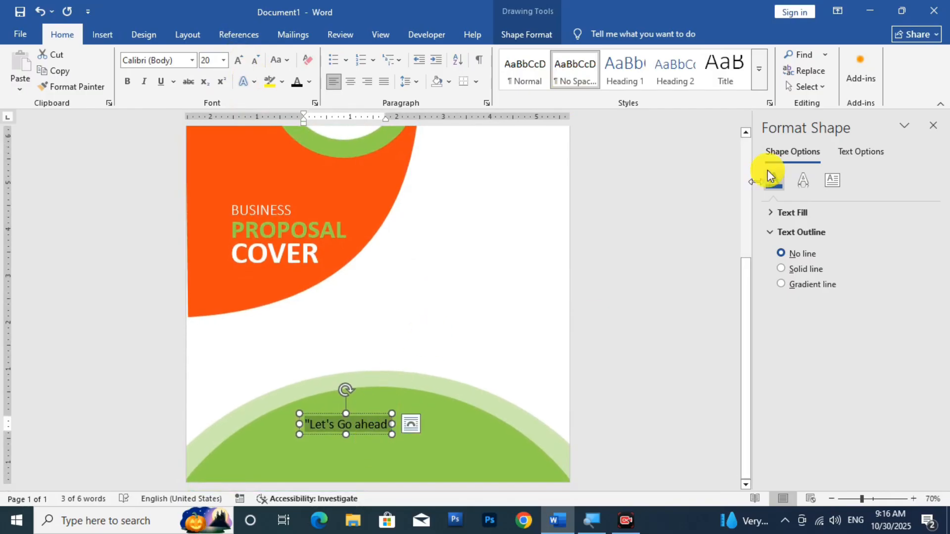
Step: Center the "Let's Go ahead" text box horizontally on the page
{"action": "left_click", "coordinate": [526, 34]}
{"action": "left_click", "coordinate": [753, 86]}
{"action": "left_click", "coordinate": [773, 87]}
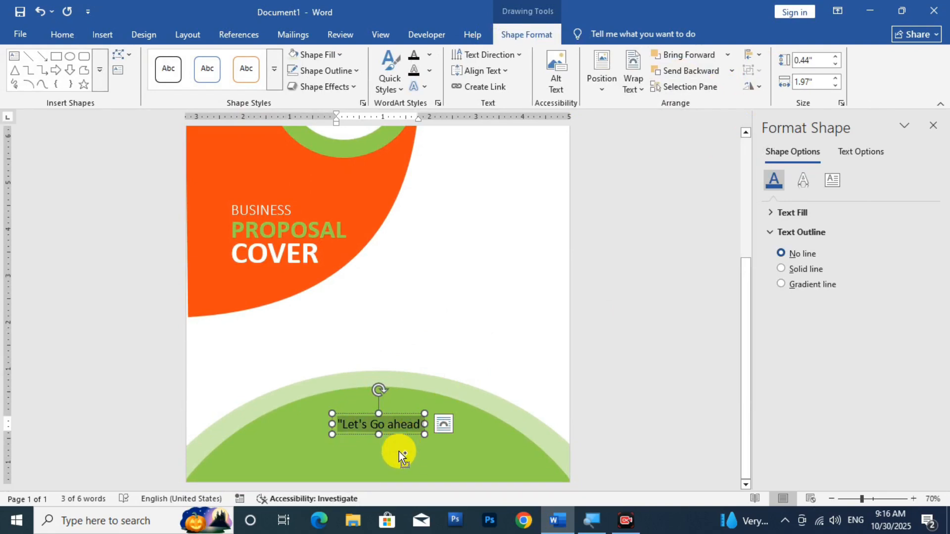
Step: Place a copy of the "Let's Go ahead" text box directly below the original on the green curve
{"action": "left_click", "coordinate": [471, 333]}
{"action": "scroll", "coordinate": [462, 350], "scroll_direction": "up", "scroll_amount": 2}
{"action": "scroll", "coordinate": [393, 442], "scroll_direction": "down", "scroll_amount": 2}
{"action": "left_click", "coordinate": [391, 443]}
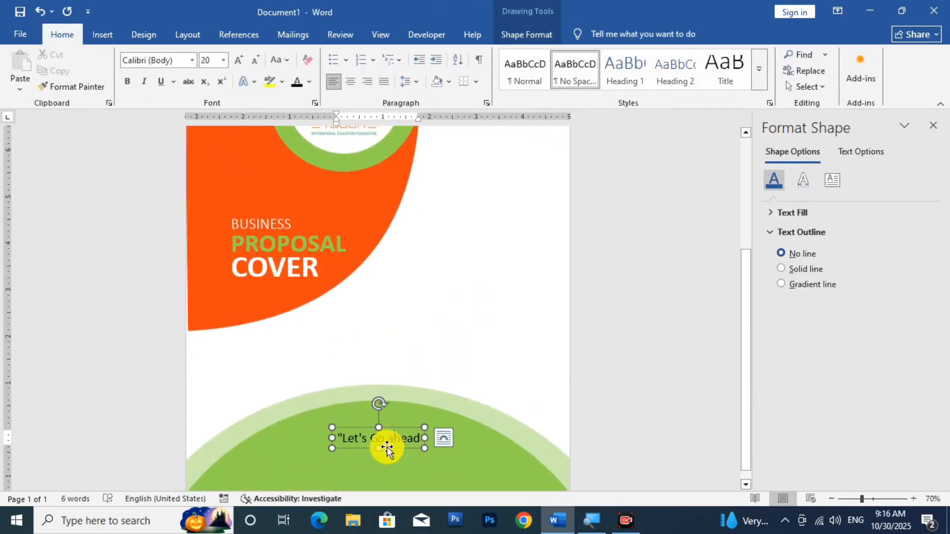
{"action": "left_click_drag", "start_coordinate": [387, 450], "coordinate": [382, 467]}
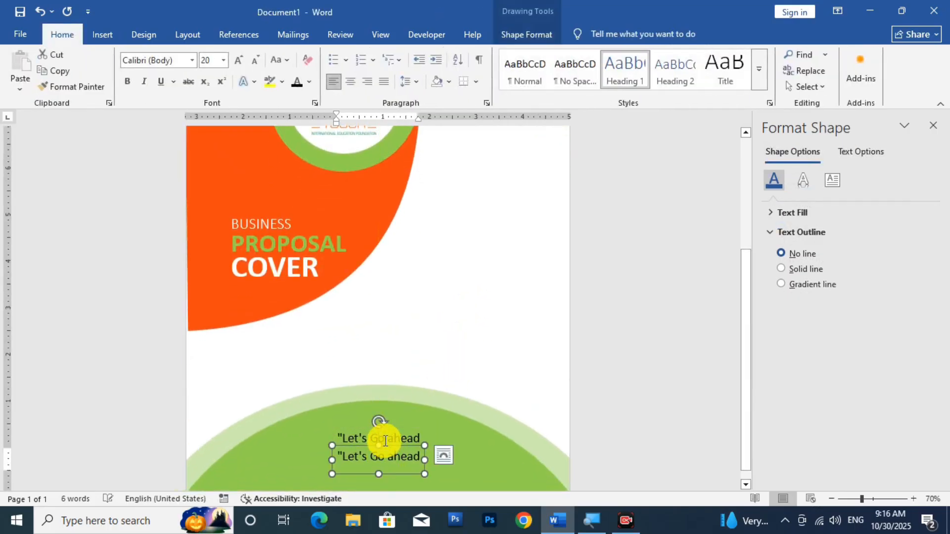
Step: Change the upper tagline to read "Let's go ahead" with a lowercase g, and replace the lower copy's text with Together
{"action": "left_click", "coordinate": [383, 439]}
{"action": "key", "text": "BackSpace"}
{"action": "type", "text": "go ahead"}
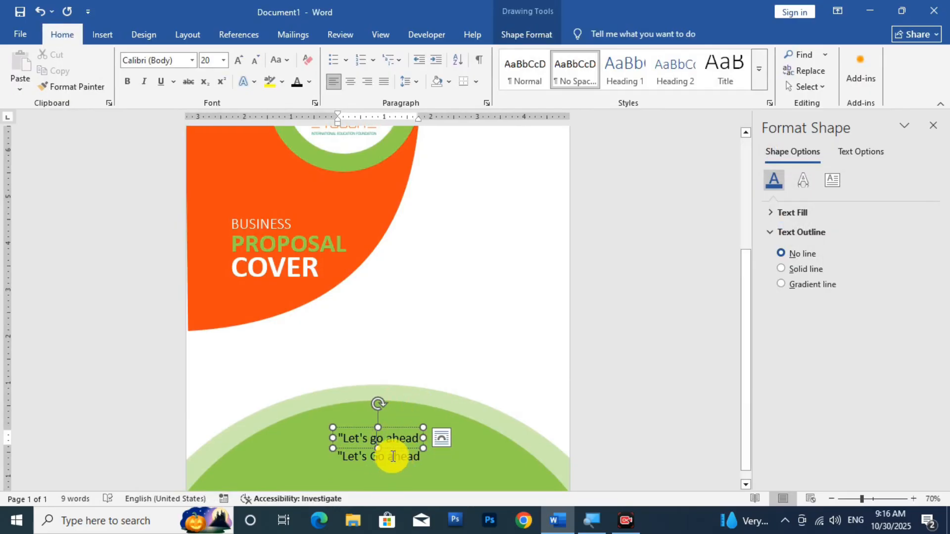
{"action": "left_click", "coordinate": [395, 452]}
{"action": "triple_click", "coordinate": [411, 456]}
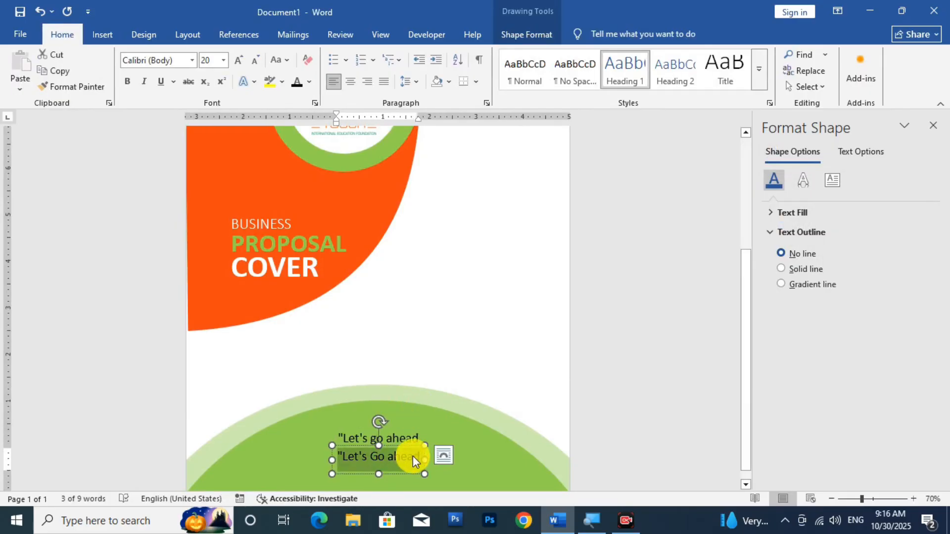
{"action": "type", "text": "Together"}
Step: Color the word Together white and enlarge its font size to 72 pt
{"action": "key", "text": "ctrl+a"}
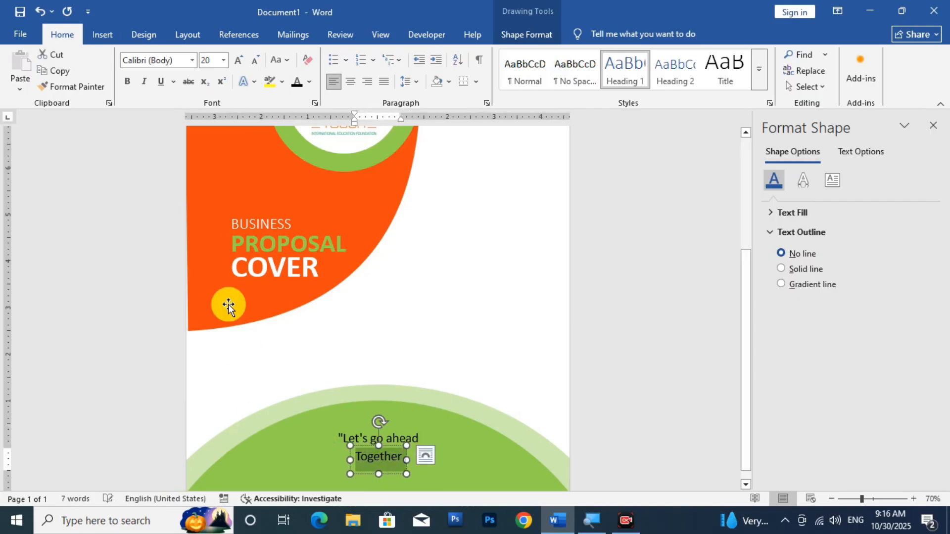
{"action": "left_click", "coordinate": [309, 82]}
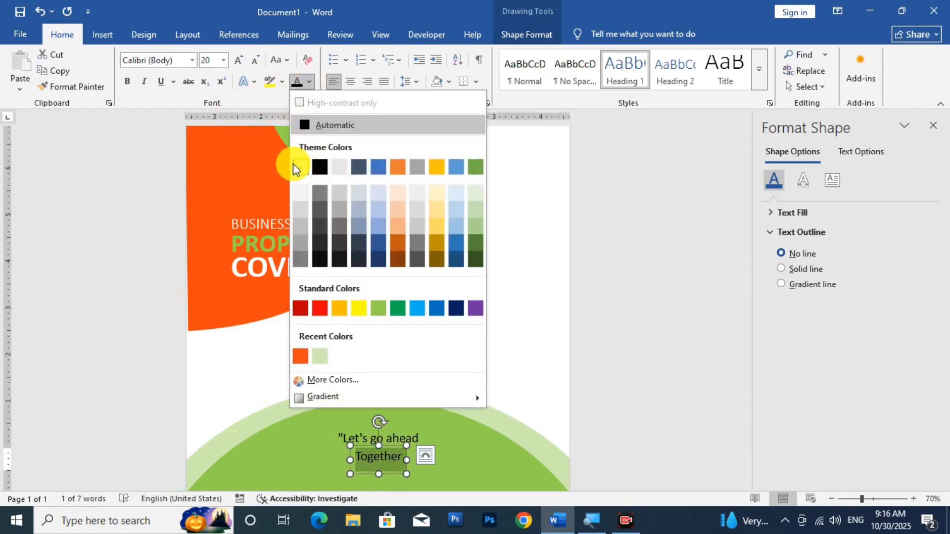
{"action": "left_click", "coordinate": [297, 169]}
{"action": "left_click", "coordinate": [239, 61]}
{"action": "left_click", "coordinate": [238, 60]}
{"action": "left_click", "coordinate": [239, 60]}
{"action": "left_click", "coordinate": [238, 60]}
{"action": "left_click", "coordinate": [238, 61]}
{"action": "left_click", "coordinate": [239, 60]}
{"action": "left_click", "coordinate": [239, 61]}
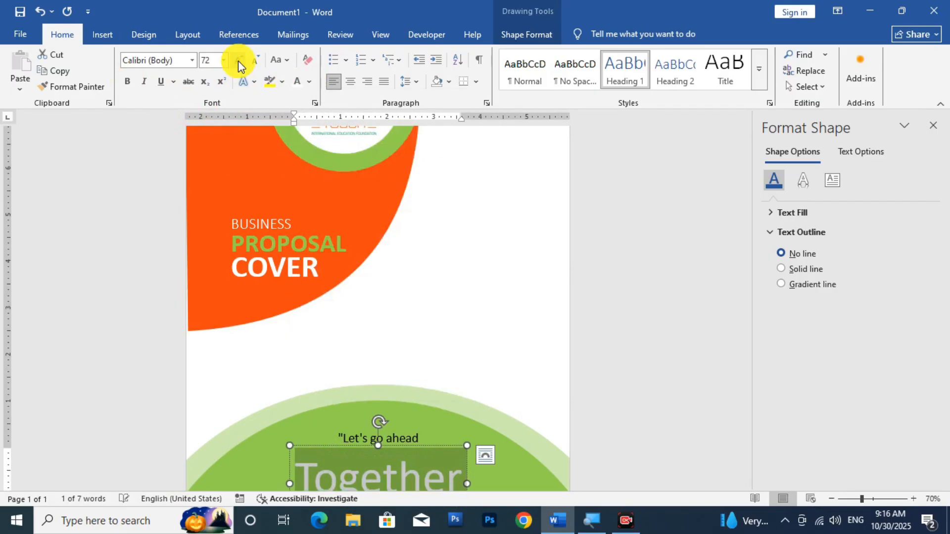
Step: Move the Together text slightly up so it sits close under the "Let's go ahead" line
{"action": "scroll", "coordinate": [238, 60], "scroll_direction": "down", "scroll_amount": 2}
{"action": "scroll", "coordinate": [303, 259], "scroll_direction": "down", "scroll_amount": 1}
{"action": "left_click_drag", "start_coordinate": [405, 427], "coordinate": [404, 412]}
{"action": "left_click", "coordinate": [620, 418]}
Step: Examine the whole cover page to check the layout of the shapes, logo, title and tagline
{"action": "scroll", "coordinate": [470, 371], "scroll_direction": "down", "scroll_amount": 6}
{"action": "scroll", "coordinate": [456, 379], "scroll_direction": "up", "scroll_amount": 3}
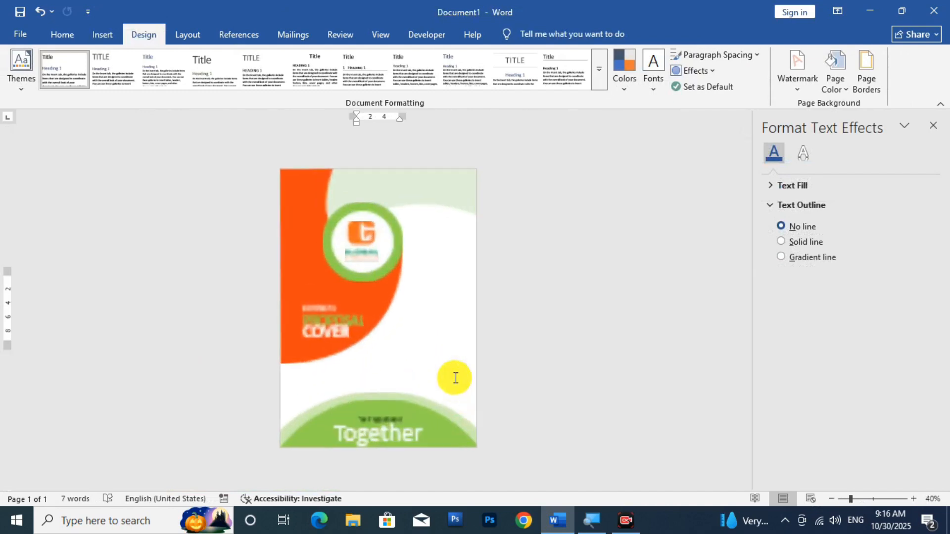
{"action": "scroll", "coordinate": [448, 375], "scroll_direction": "up", "scroll_amount": 1}
{"action": "scroll", "coordinate": [423, 369], "scroll_direction": "down", "scroll_amount": 2}
{"action": "scroll", "coordinate": [423, 369], "scroll_direction": "up", "scroll_amount": 1}
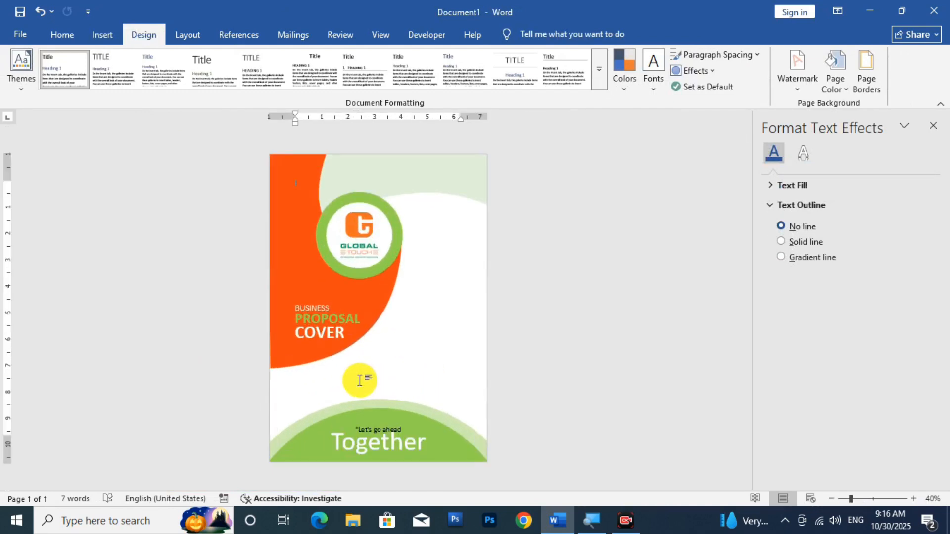
{"action": "scroll", "coordinate": [399, 374], "scroll_direction": "up", "scroll_amount": 1}
{"action": "scroll", "coordinate": [397, 373], "scroll_direction": "down", "scroll_amount": 1}
{"action": "scroll", "coordinate": [398, 361], "scroll_direction": "down", "scroll_amount": 2}
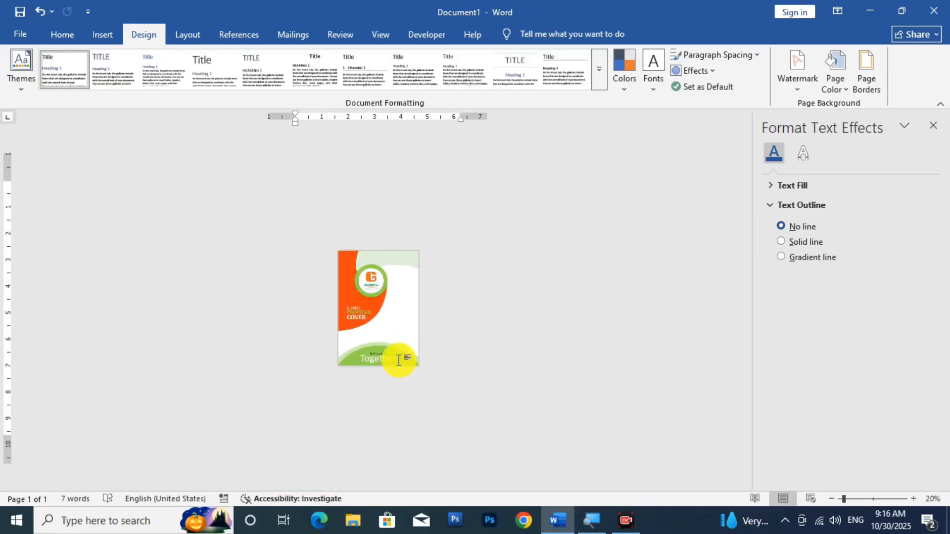
{"action": "scroll", "coordinate": [399, 361], "scroll_direction": "up", "scroll_amount": 1}
Step: Stretch the pale green shape at the top of the page slightly downward
{"action": "left_click", "coordinate": [424, 213]}
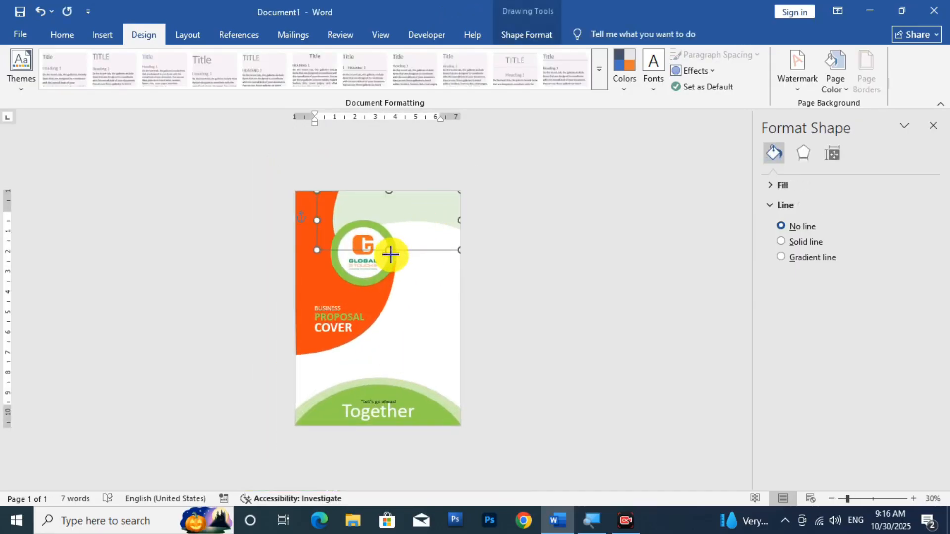
{"action": "left_click_drag", "start_coordinate": [390, 254], "coordinate": [391, 264]}
{"action": "left_click", "coordinate": [569, 332]}
{"action": "left_click", "coordinate": [424, 310]}
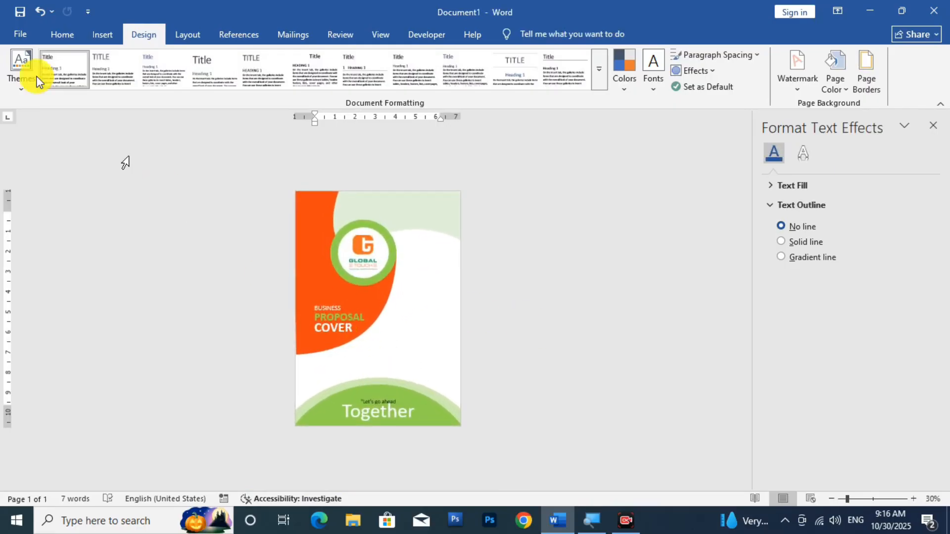
Step: Draw a narrow rectangle over the full height of the page's left edge, about 0.69" wide and 12.66" high
{"action": "left_click", "coordinate": [103, 37]}
{"action": "left_click", "coordinate": [170, 72]}
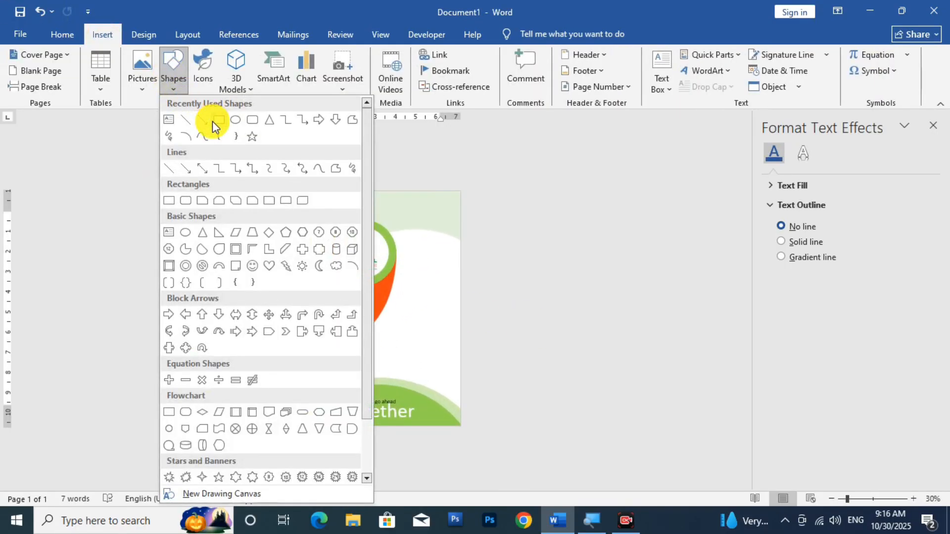
{"action": "left_click", "coordinate": [212, 122]}
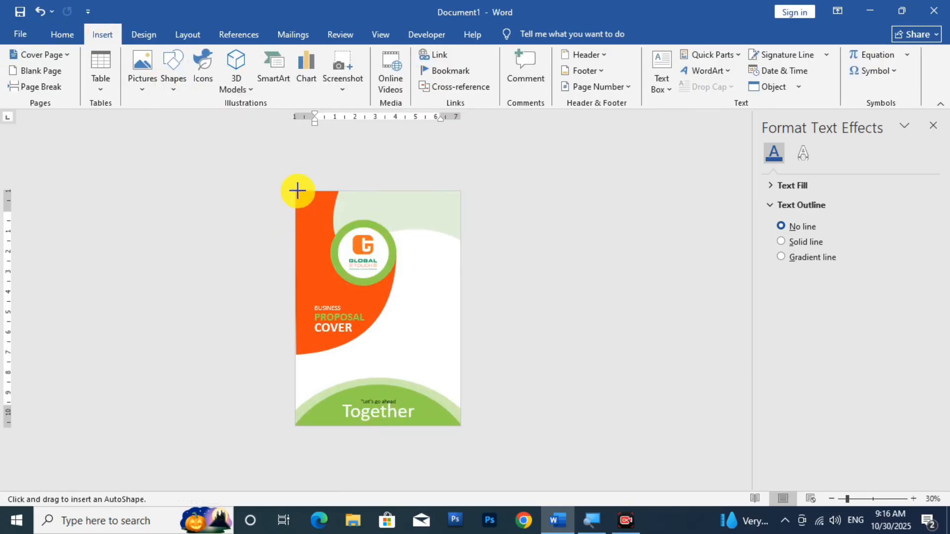
{"action": "left_click_drag", "start_coordinate": [296, 191], "coordinate": [312, 445]}
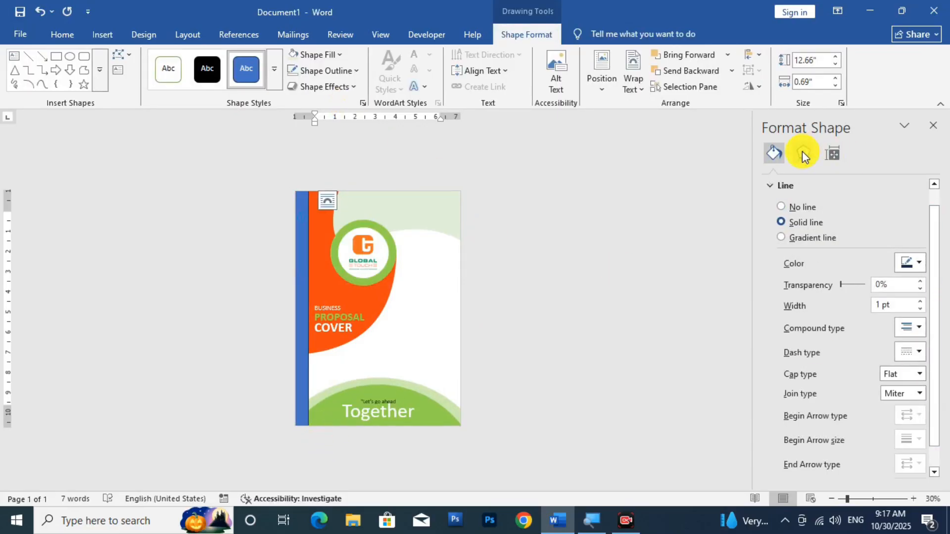
Step: Give the narrow left-edge rectangle a gradient fill and no outline
{"action": "left_click", "coordinate": [803, 151]}
{"action": "left_click", "coordinate": [775, 152]}
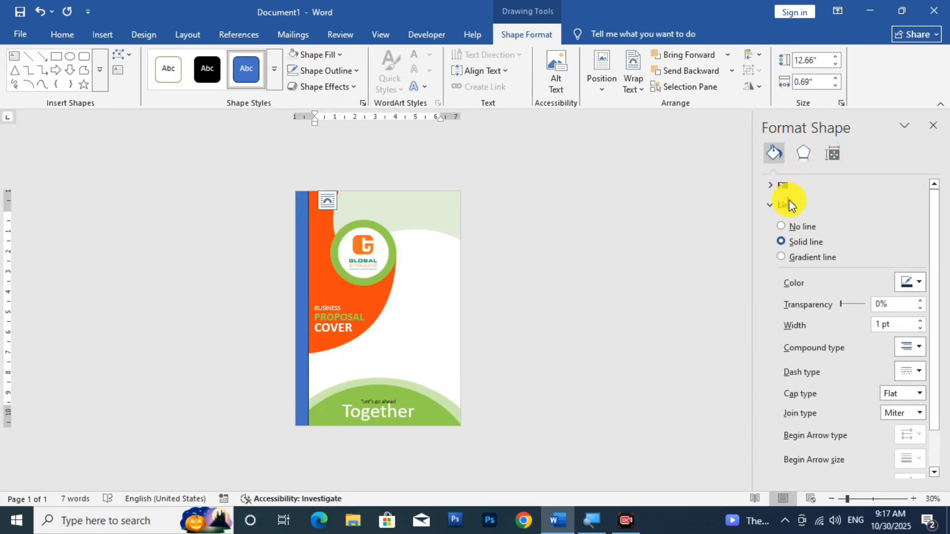
{"action": "left_click", "coordinate": [921, 284]}
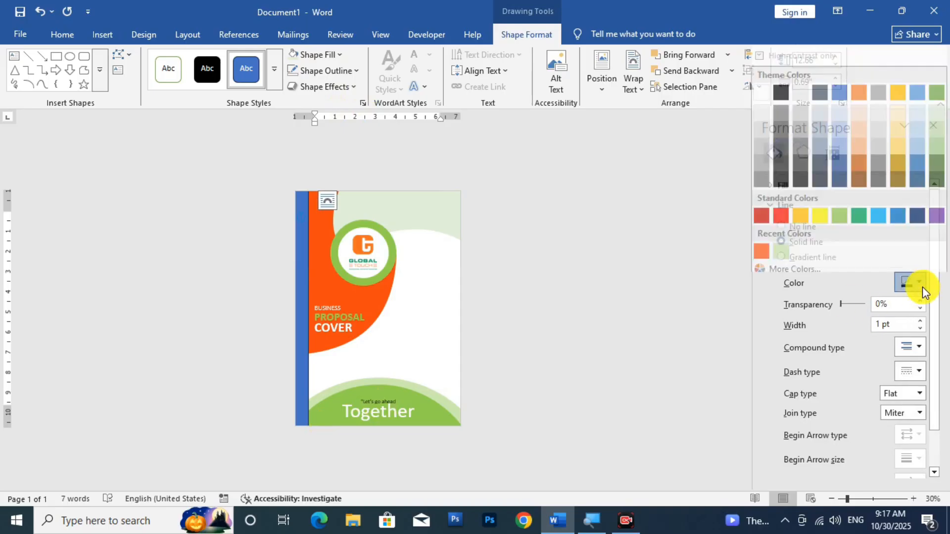
{"action": "left_click", "coordinate": [921, 286]}
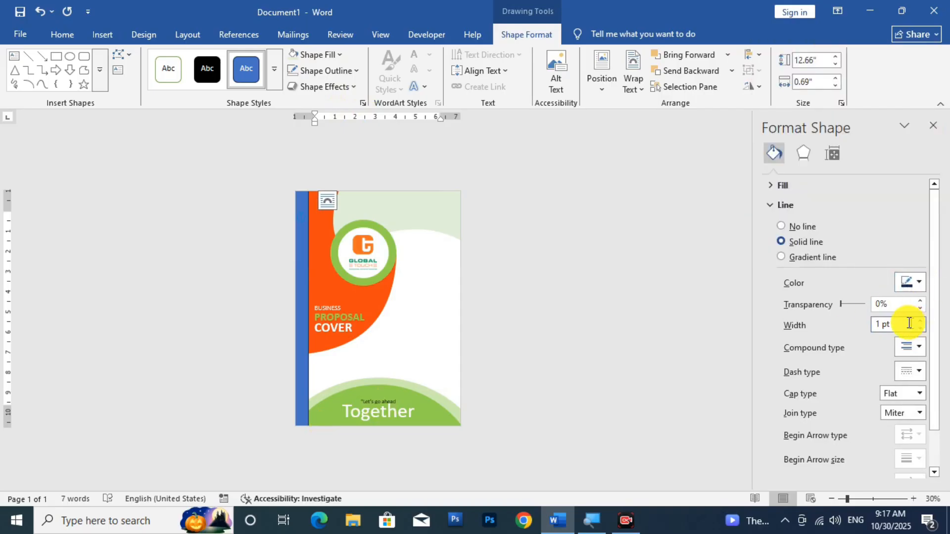
{"action": "left_click", "coordinate": [775, 186]}
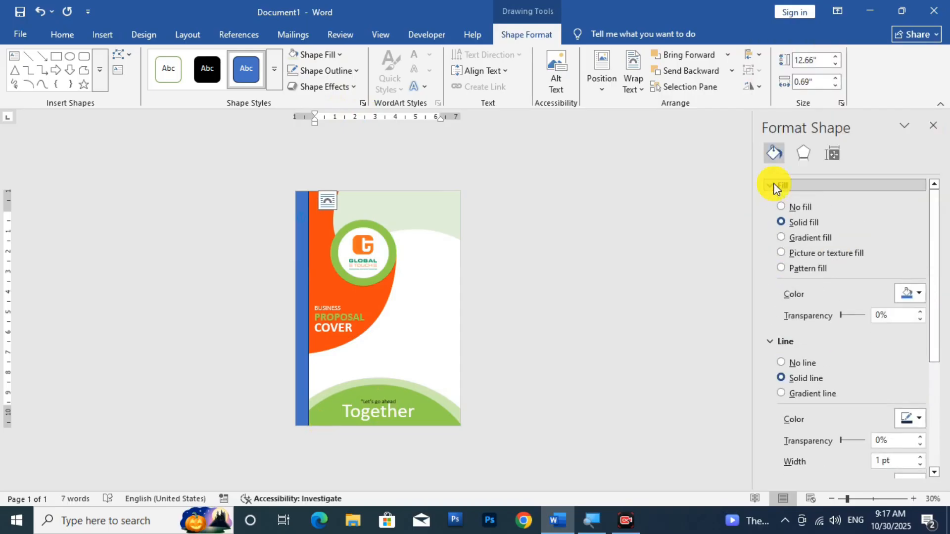
{"action": "left_click", "coordinate": [811, 237]}
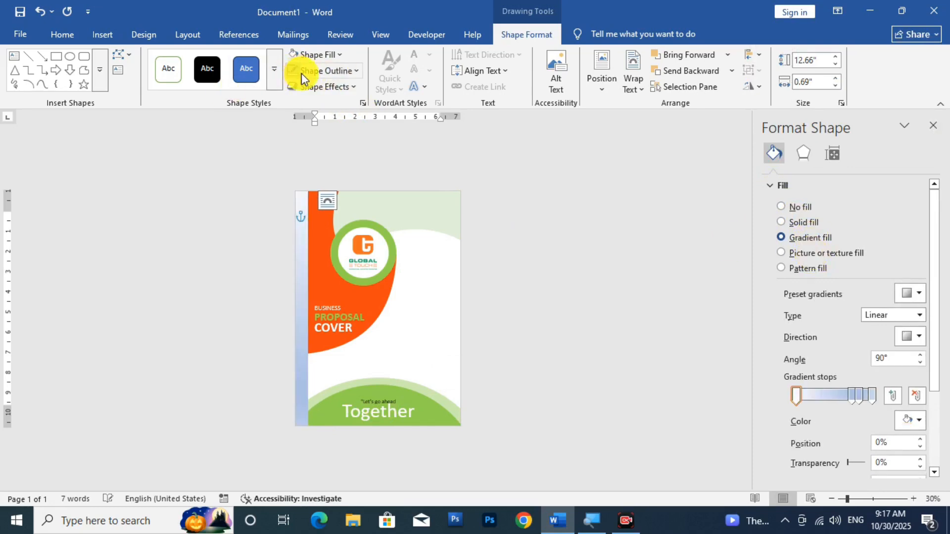
Step: Remove the rectangle's middle gradient stops, leaving only the two end stops
{"action": "left_click", "coordinate": [919, 400]}
{"action": "left_click", "coordinate": [856, 396]}
{"action": "left_click", "coordinate": [919, 396]}
Step: Color one gradient stop Light Gray, Background 1, Darker 15% and place it at position 0%, with the pale stop at 100%
{"action": "left_click", "coordinate": [797, 396]}
{"action": "left_click", "coordinate": [913, 422]}
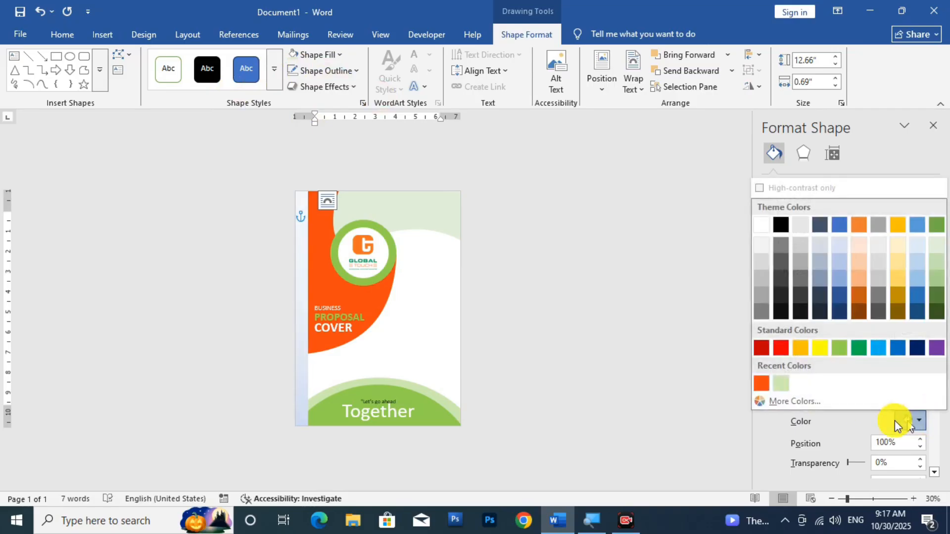
{"action": "left_click", "coordinate": [762, 266]}
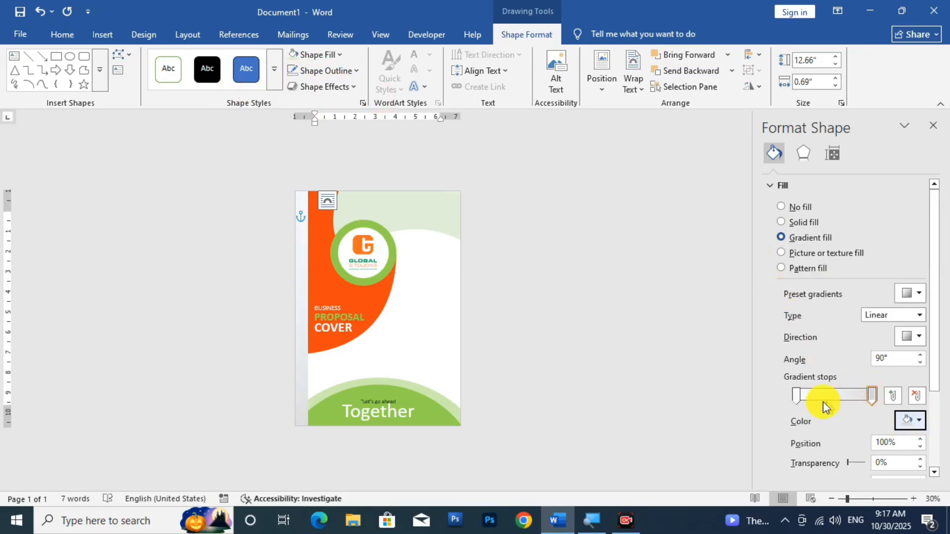
{"action": "left_click_drag", "start_coordinate": [871, 399], "coordinate": [807, 403]}
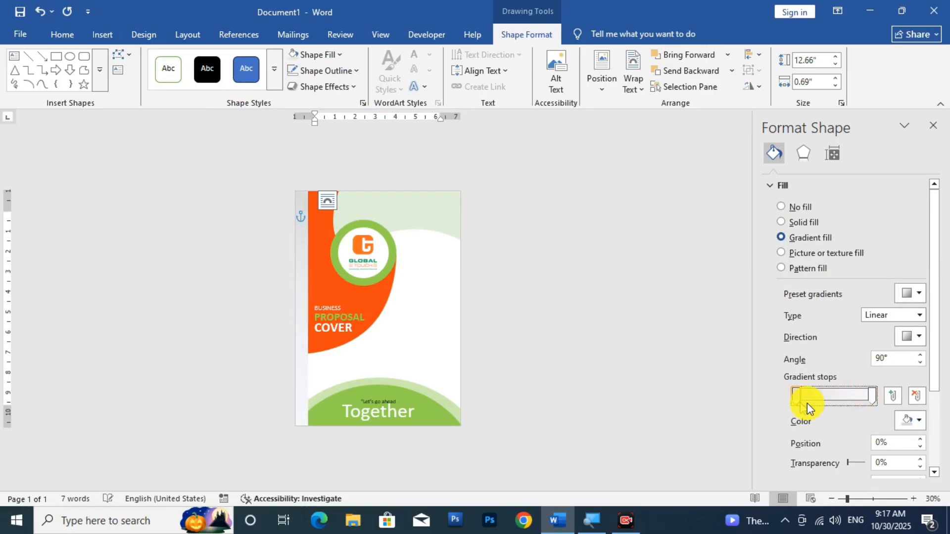
{"action": "left_click", "coordinate": [930, 418]}
{"action": "left_click", "coordinate": [917, 416]}
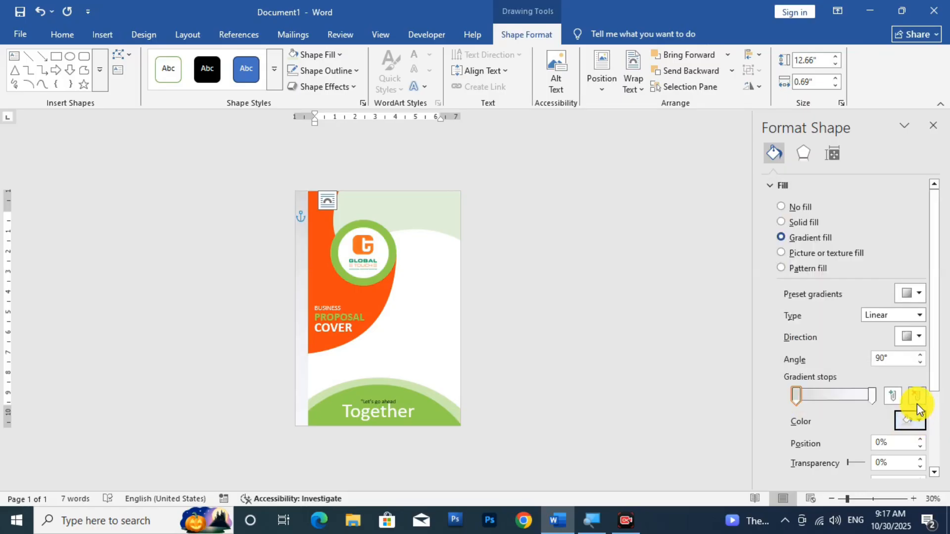
Step: Set the rectangle's linear gradient to run from left to right at a 0° angle
{"action": "scroll", "coordinate": [906, 442], "scroll_direction": "down", "scroll_amount": 3}
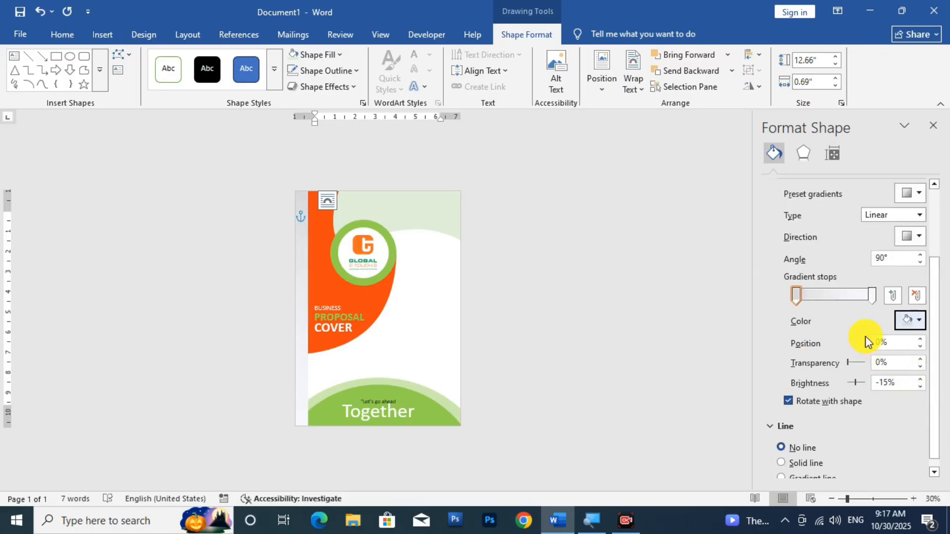
{"action": "left_click", "coordinate": [920, 237]}
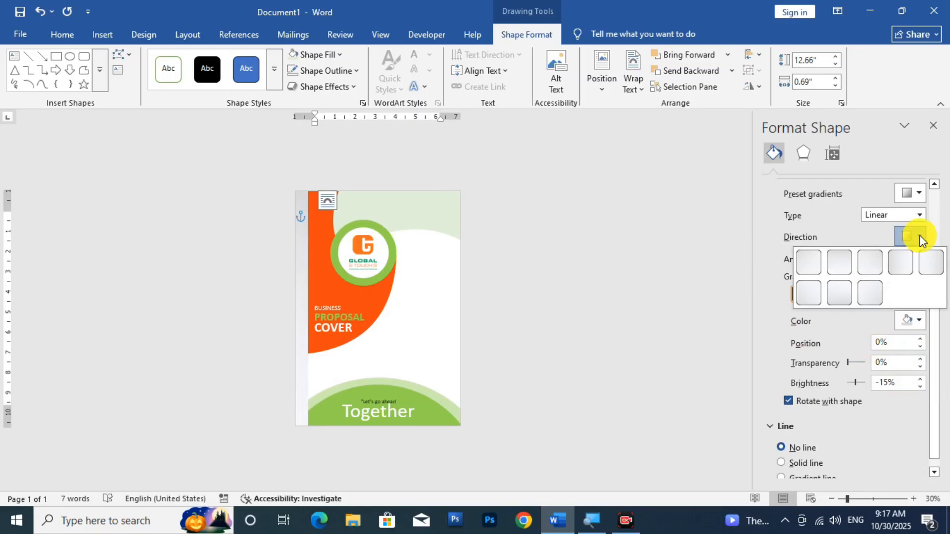
{"action": "left_click", "coordinate": [911, 260]}
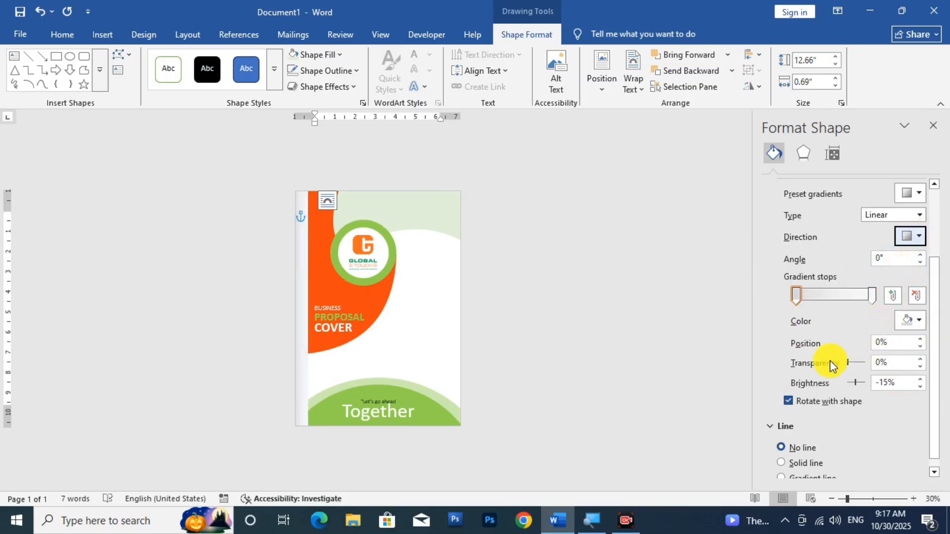
Step: Set the 0% stop's brightness to -100%, and give the 100% stop 100% transparency and about 27% brightness
{"action": "mouse_move", "coordinate": [848, 366]}
{"action": "left_mouse_down"}
{"action": "mouse_move", "coordinate": [857, 364]}
{"action": "mouse_move", "coordinate": [830, 362]}
{"action": "left_mouse_up"}
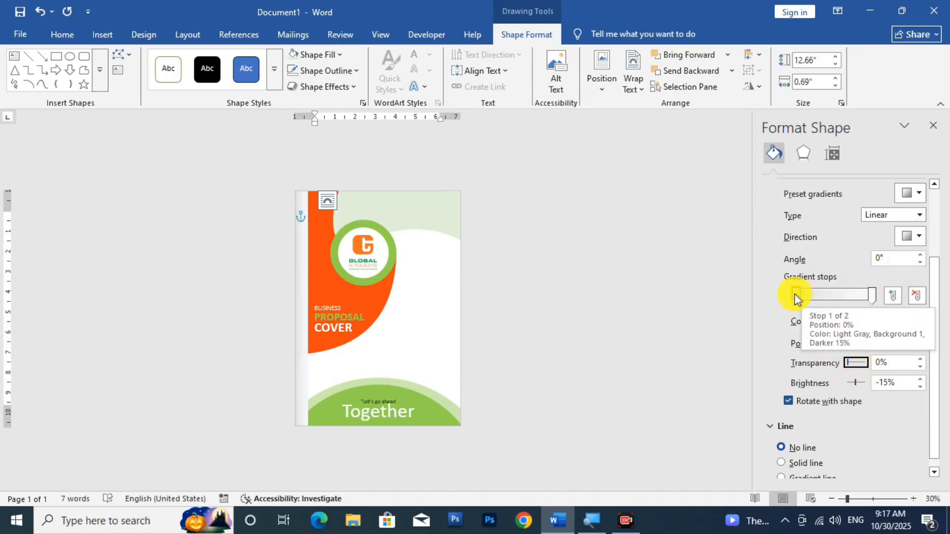
{"action": "left_click_drag", "start_coordinate": [857, 380], "coordinate": [840, 384]}
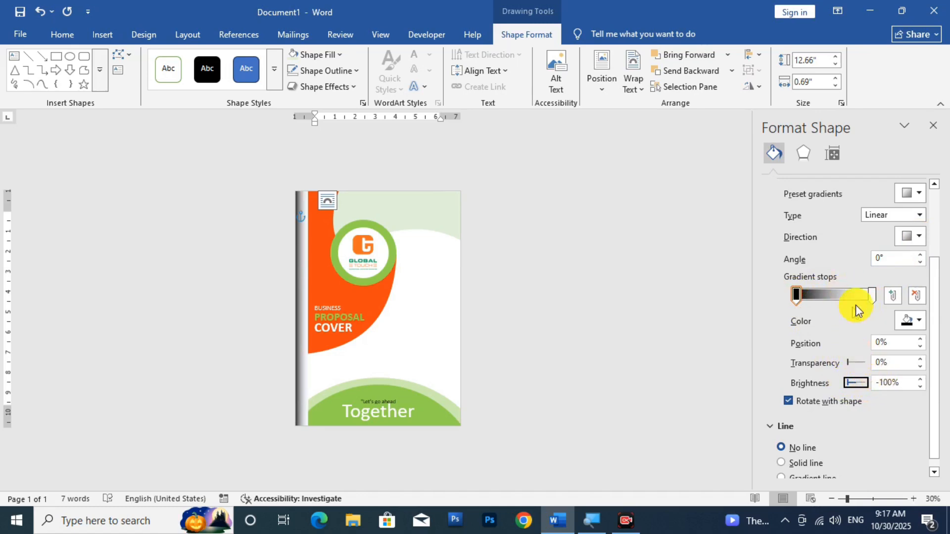
{"action": "left_click_drag", "start_coordinate": [859, 364], "coordinate": [860, 384]}
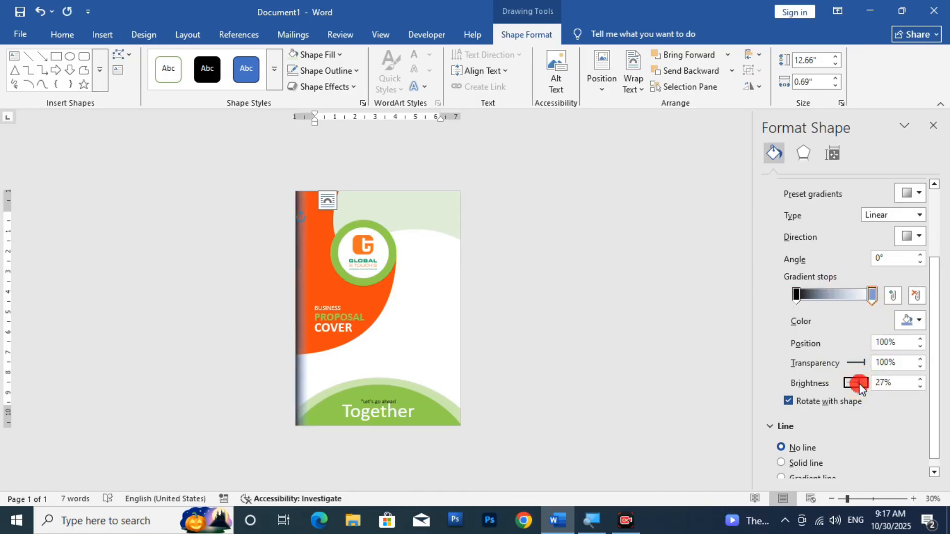
{"action": "left_click", "coordinate": [626, 372]}
Step: Examine the finished cover at different magnifications, including the dark spine shadow along the left edge
{"action": "scroll", "coordinate": [316, 346], "scroll_direction": "up", "scroll_amount": 2}
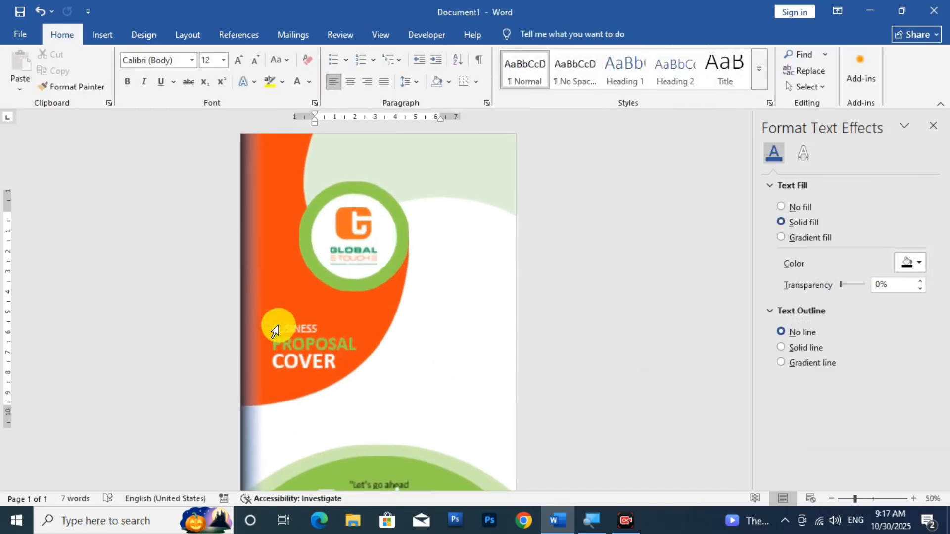
{"action": "scroll", "coordinate": [276, 342], "scroll_direction": "down", "scroll_amount": 2}
{"action": "scroll", "coordinate": [282, 365], "scroll_direction": "up", "scroll_amount": 2}
{"action": "scroll", "coordinate": [274, 314], "scroll_direction": "down", "scroll_amount": 2}
{"action": "scroll", "coordinate": [299, 337], "scroll_direction": "up", "scroll_amount": 2}
{"action": "scroll", "coordinate": [441, 395], "scroll_direction": "down", "scroll_amount": 2}
{"action": "scroll", "coordinate": [381, 297], "scroll_direction": "up", "scroll_amount": 3}
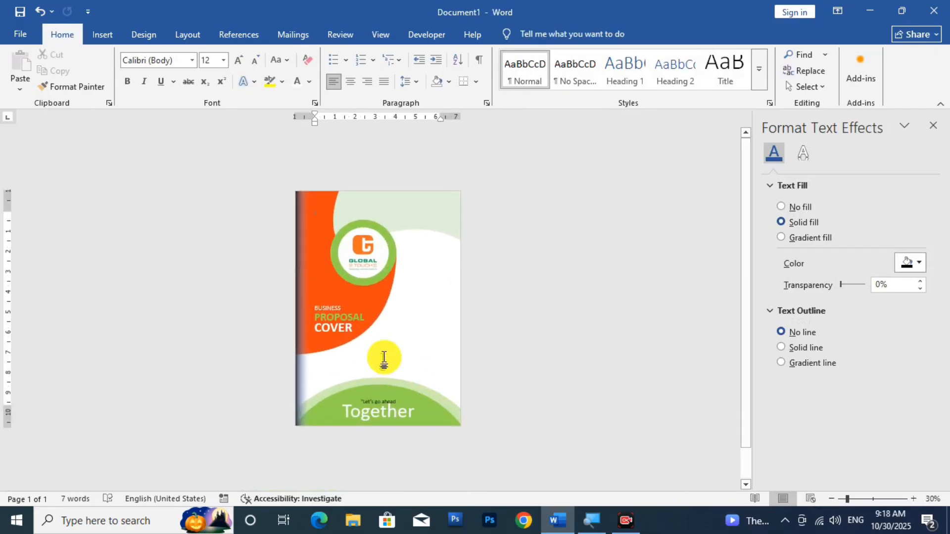
{"action": "scroll", "coordinate": [388, 363], "scroll_direction": "down", "scroll_amount": 2}
{"action": "scroll", "coordinate": [396, 371], "scroll_direction": "up", "scroll_amount": 1}
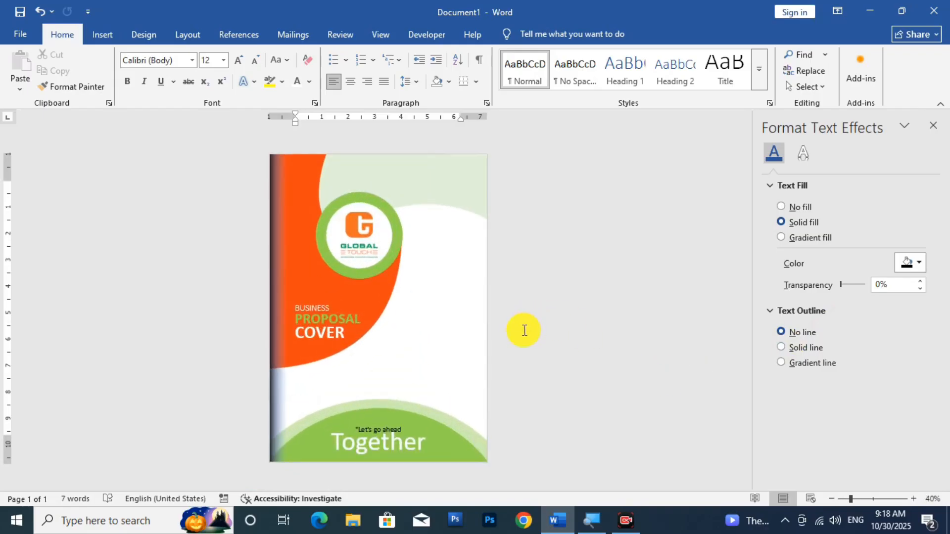
{"action": "scroll", "coordinate": [401, 274], "scroll_direction": "down", "scroll_amount": 3}
{"action": "scroll", "coordinate": [391, 292], "scroll_direction": "up", "scroll_amount": 4}
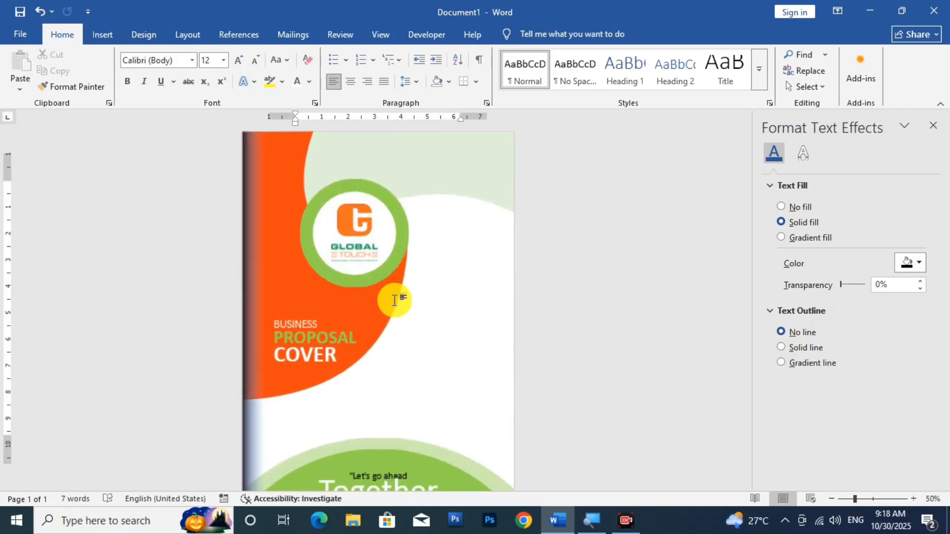
{"action": "left_click", "coordinate": [104, 34]}
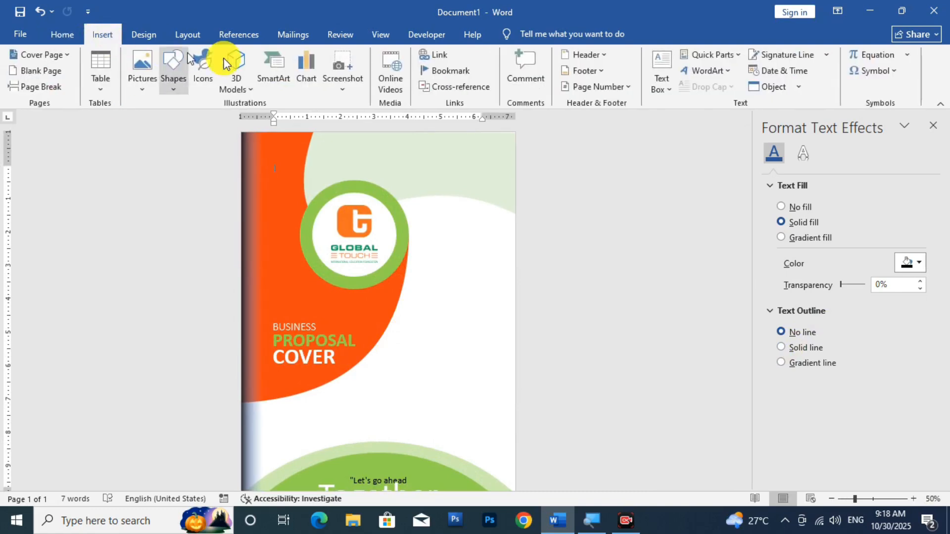
{"action": "left_click", "coordinate": [63, 35]}
{"action": "left_click", "coordinate": [140, 60]}
{"action": "type", "text": "Ico"}
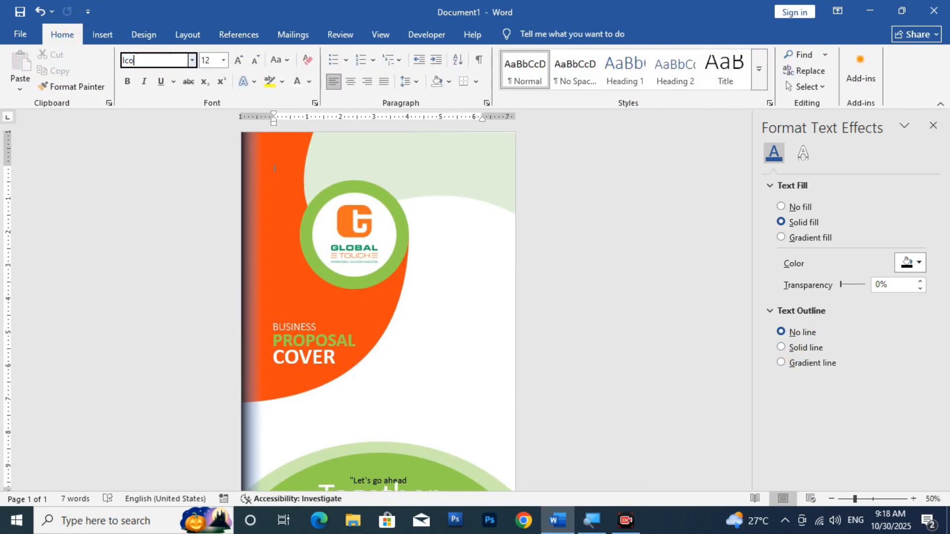
{"action": "key", "text": "Escape"}
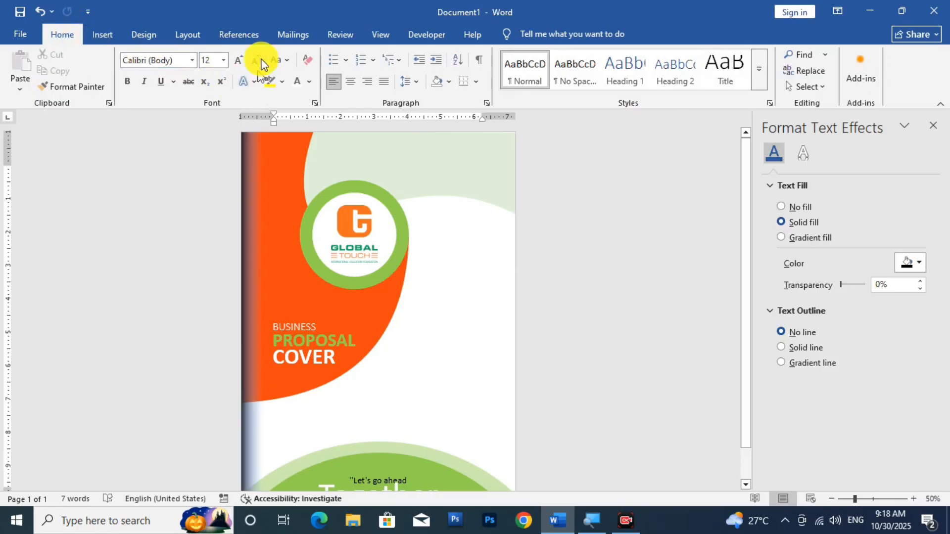
Step: Insert a plain black WordArt box just below the COVER title and apply the Normal style to its placeholder text
{"action": "left_click", "coordinate": [102, 37]}
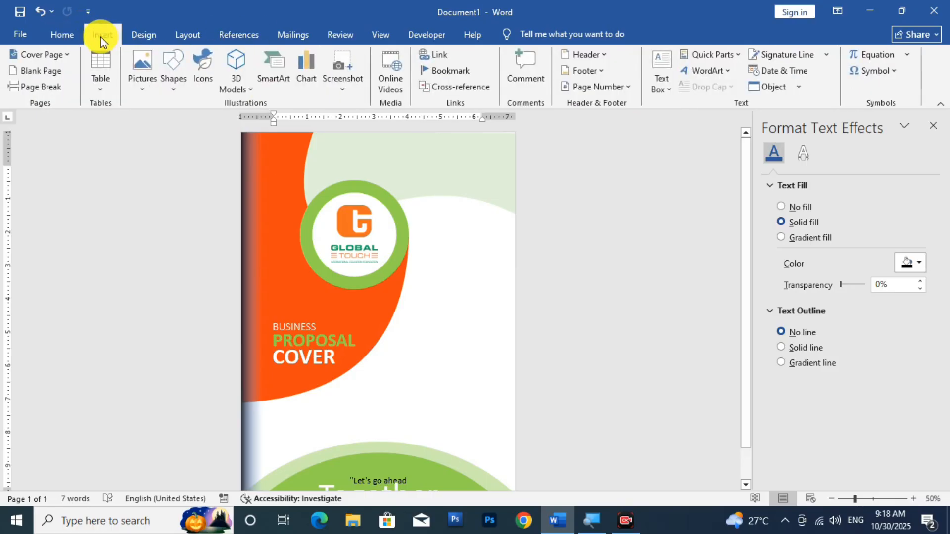
{"action": "left_click", "coordinate": [711, 77]}
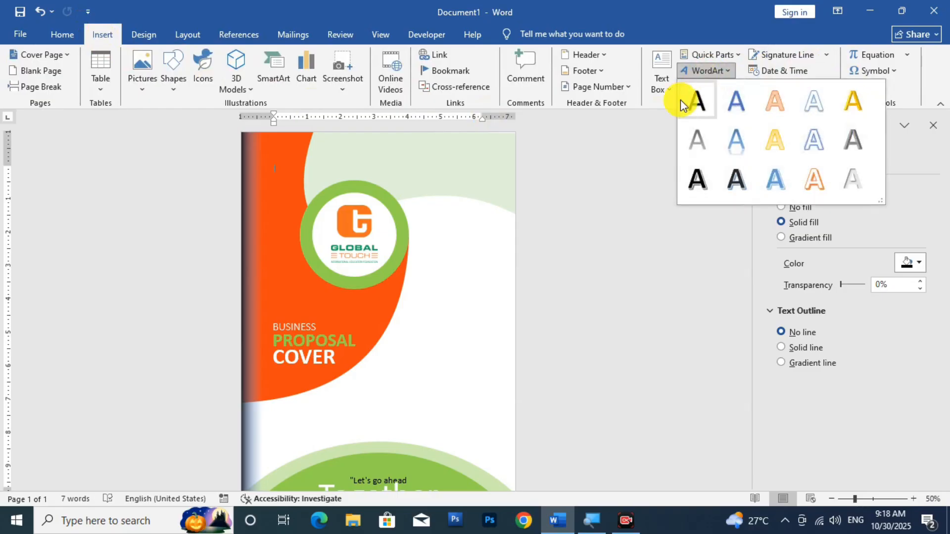
{"action": "left_click", "coordinate": [688, 100]}
{"action": "left_click_drag", "start_coordinate": [346, 200], "coordinate": [414, 405]}
{"action": "triple_click", "coordinate": [416, 387]}
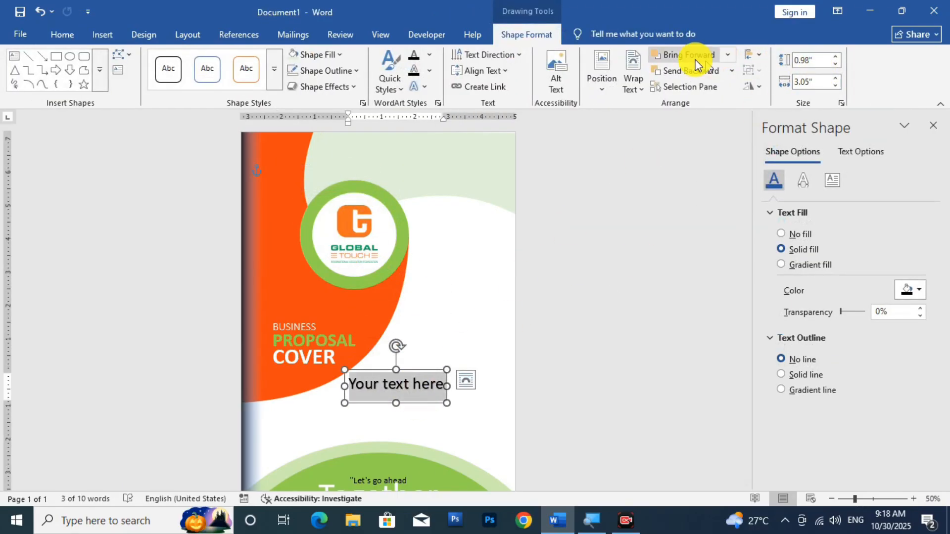
{"action": "left_click", "coordinate": [63, 36]}
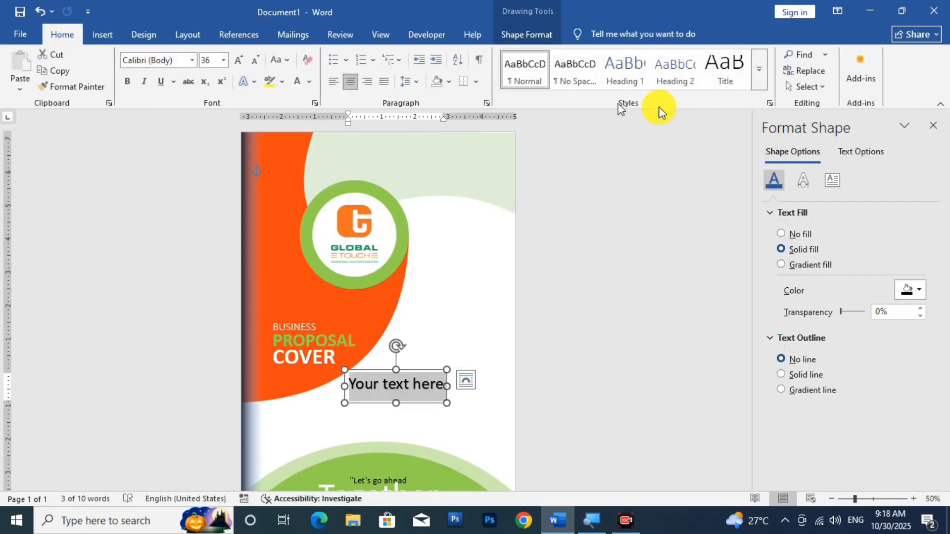
{"action": "left_click", "coordinate": [542, 68]}
{"action": "left_click", "coordinate": [544, 37]}
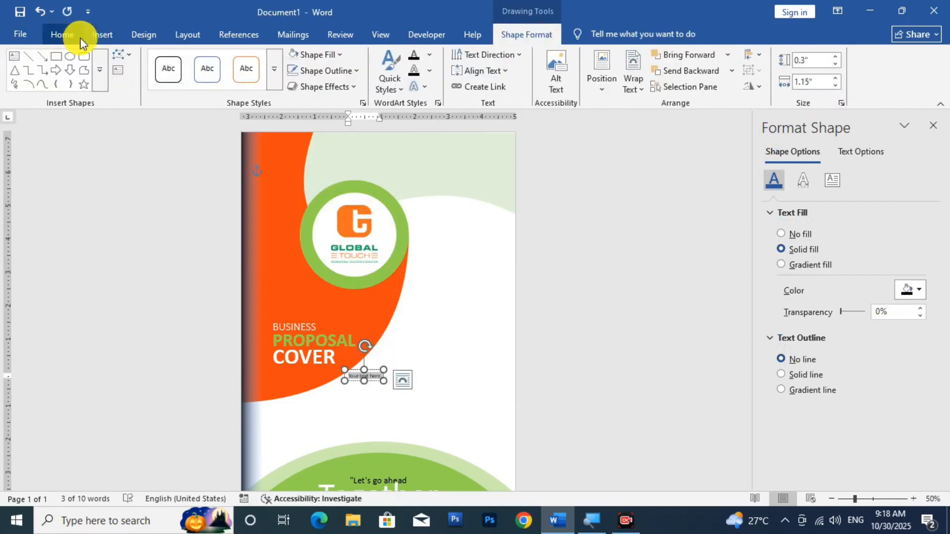
Step: Replace the WordArt placeholder text with the telephone symbol from the Wingdings font, character code 40
{"action": "left_click", "coordinate": [102, 34]}
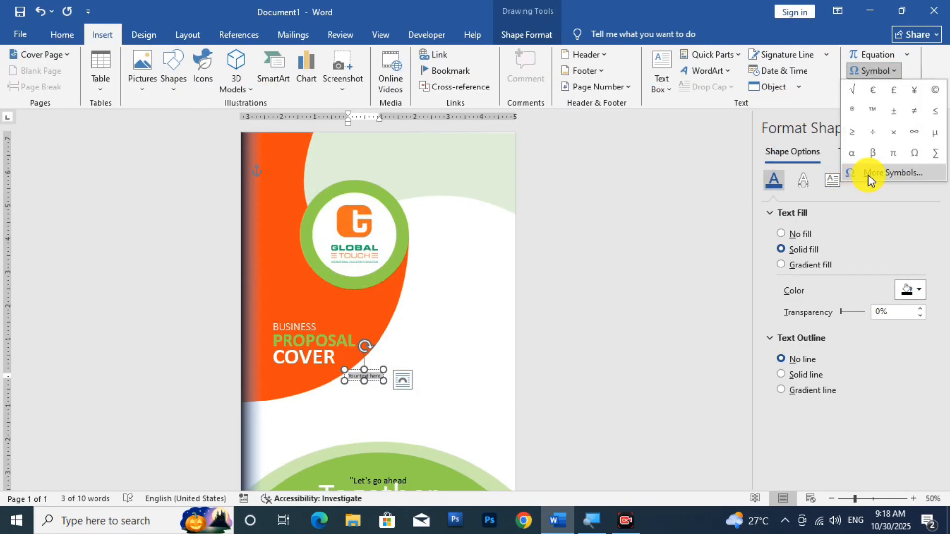
{"action": "left_click", "coordinate": [870, 181]}
{"action": "left_click", "coordinate": [172, 50]}
{"action": "left_click_drag", "start_coordinate": [174, 74], "coordinate": [175, 117]}
{"action": "scroll", "coordinate": [81, 87], "scroll_direction": "up", "scroll_amount": 10}
{"action": "scroll", "coordinate": [79, 81], "scroll_direction": "up", "scroll_amount": 2}
{"action": "left_click", "coordinate": [73, 65]}
{"action": "double_click", "coordinate": [193, 74]}
{"action": "double_click", "coordinate": [690, 7]}
{"action": "left_click", "coordinate": [796, 243]}
{"action": "left_click", "coordinate": [795, 243]}
{"action": "left_click", "coordinate": [795, 165]}
Step: Insert the globe symbol from the Webdings font on the line below the telephone symbol
{"action": "left_click", "coordinate": [597, 149]}
{"action": "scroll", "coordinate": [513, 193], "scroll_direction": "up", "scroll_amount": 3}
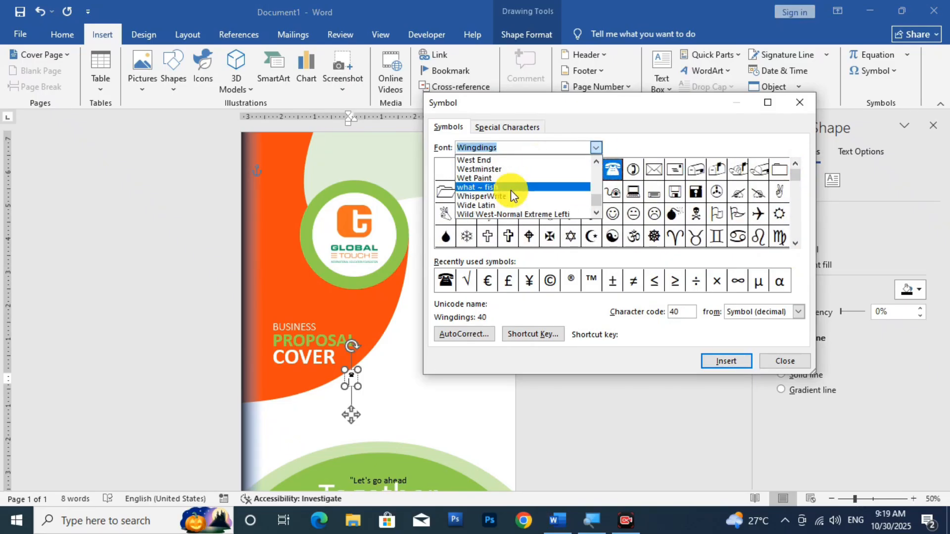
{"action": "scroll", "coordinate": [512, 192], "scroll_direction": "up", "scroll_amount": 1}
{"action": "left_click", "coordinate": [509, 187]}
{"action": "left_click", "coordinate": [795, 244]}
{"action": "left_click", "coordinate": [779, 215]}
{"action": "left_click", "coordinate": [731, 360]}
{"action": "left_click", "coordinate": [796, 166]}
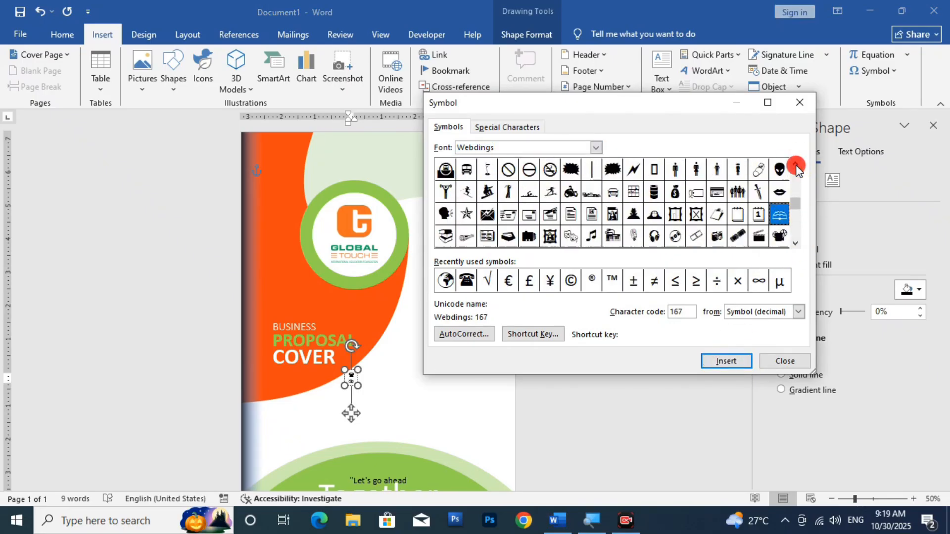
{"action": "left_click", "coordinate": [726, 361]}
{"action": "key", "text": "Escape"}
{"action": "scroll", "coordinate": [381, 408], "scroll_direction": "up", "scroll_amount": 5}
{"action": "key", "text": "BackSpace"}
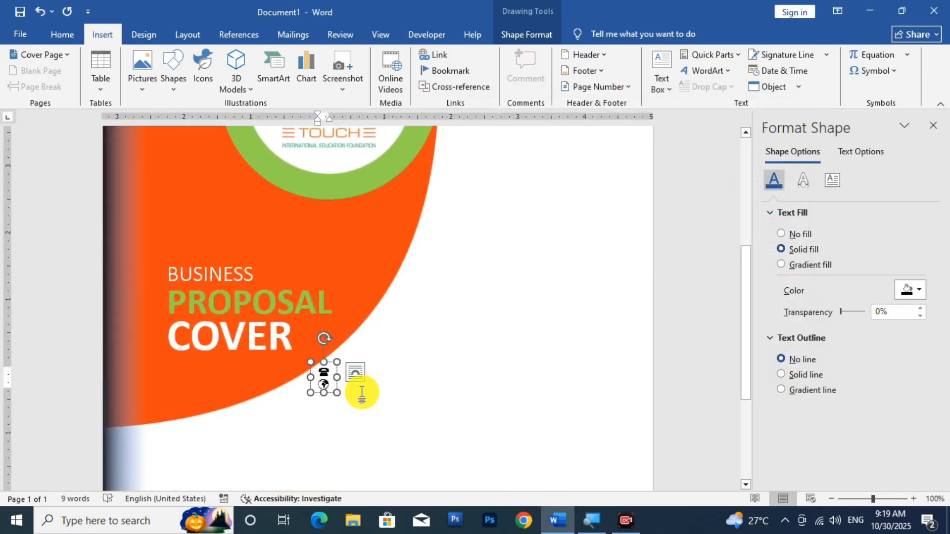
Step: Add a new line below the globe and insert the envelope symbol from the Wingdings font there
{"action": "key", "text": "Return"}
{"action": "left_click", "coordinate": [874, 71]}
{"action": "left_click", "coordinate": [890, 192]}
{"action": "left_click", "coordinate": [596, 148]}
{"action": "left_click", "coordinate": [504, 186]}
{"action": "left_click", "coordinate": [654, 169]}
{"action": "left_click", "coordinate": [726, 361]}
{"action": "left_click", "coordinate": [784, 360]}
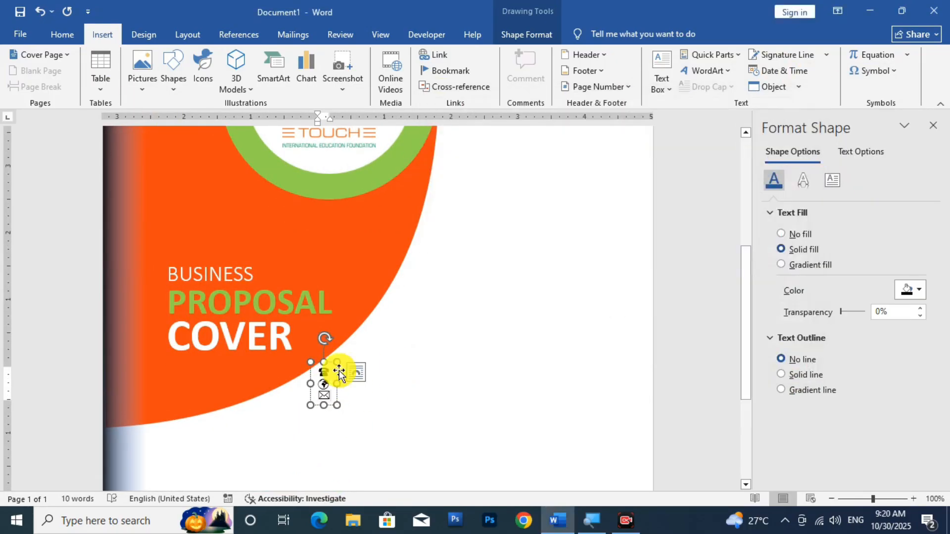